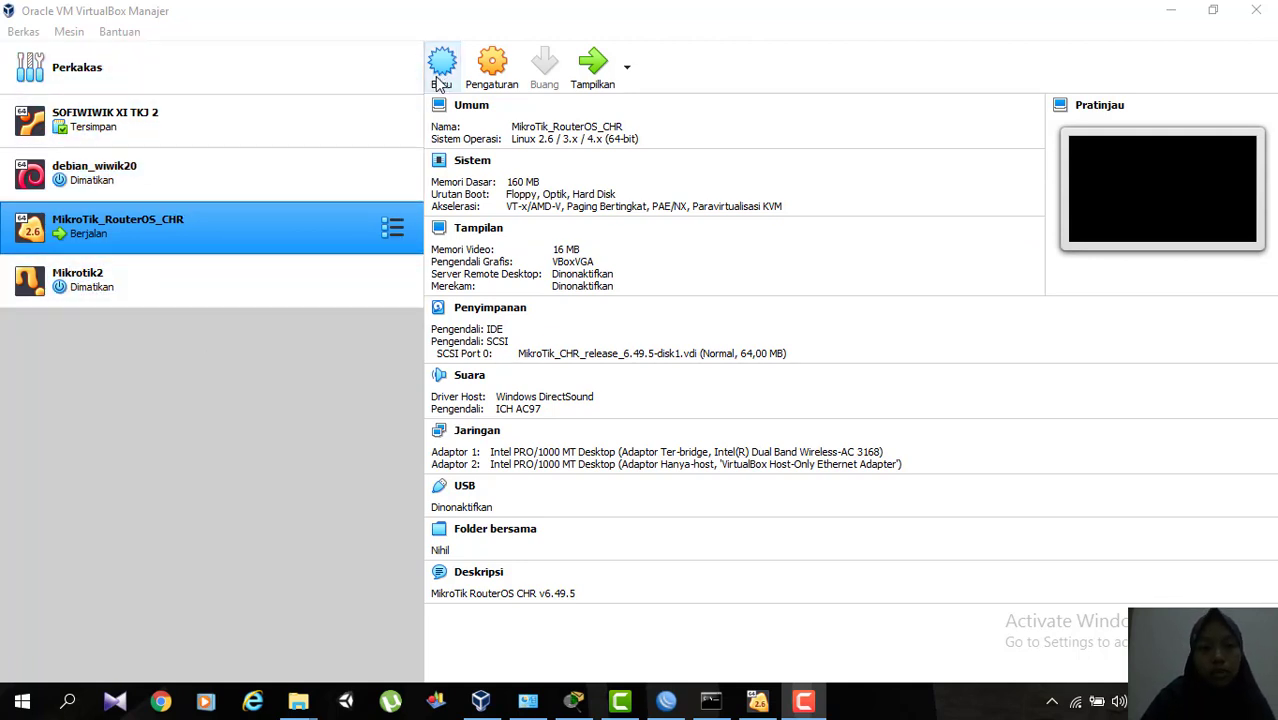
Start creating a virtual machine named Mikrotik3 with type Other and version Other/Unknown.
left_click(446, 86)
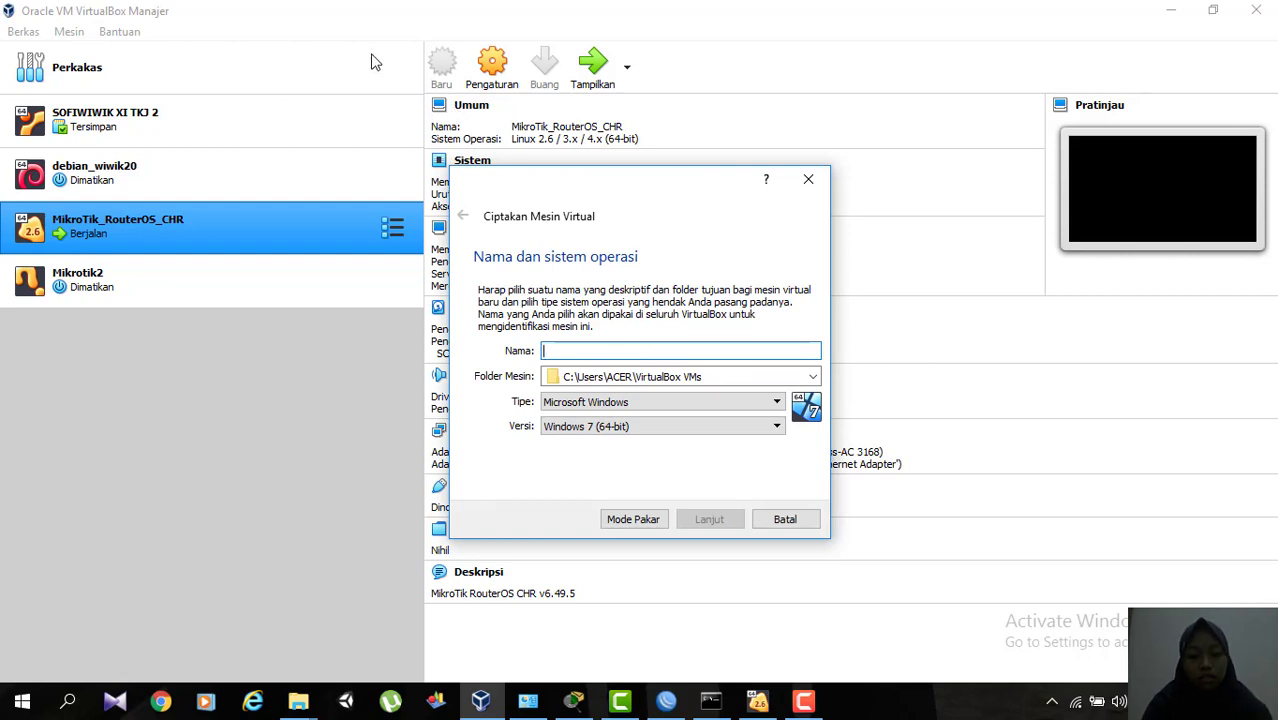
type("Mi")
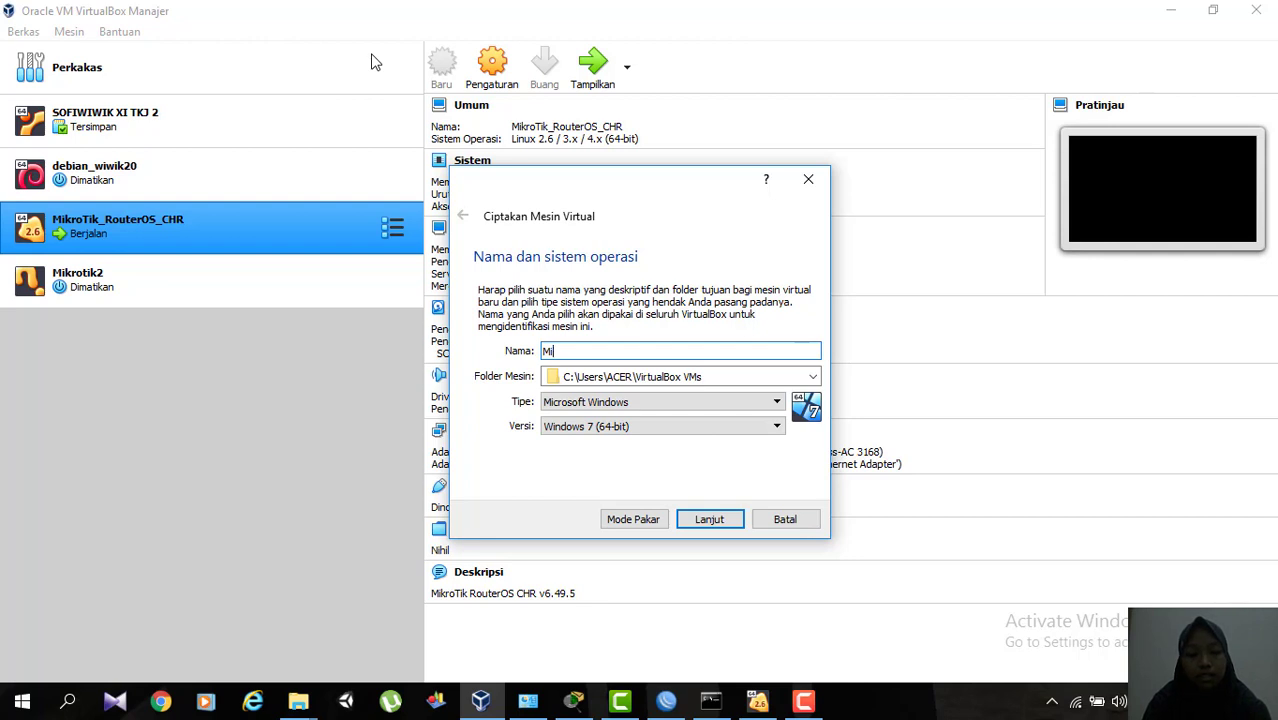
type("krotik")
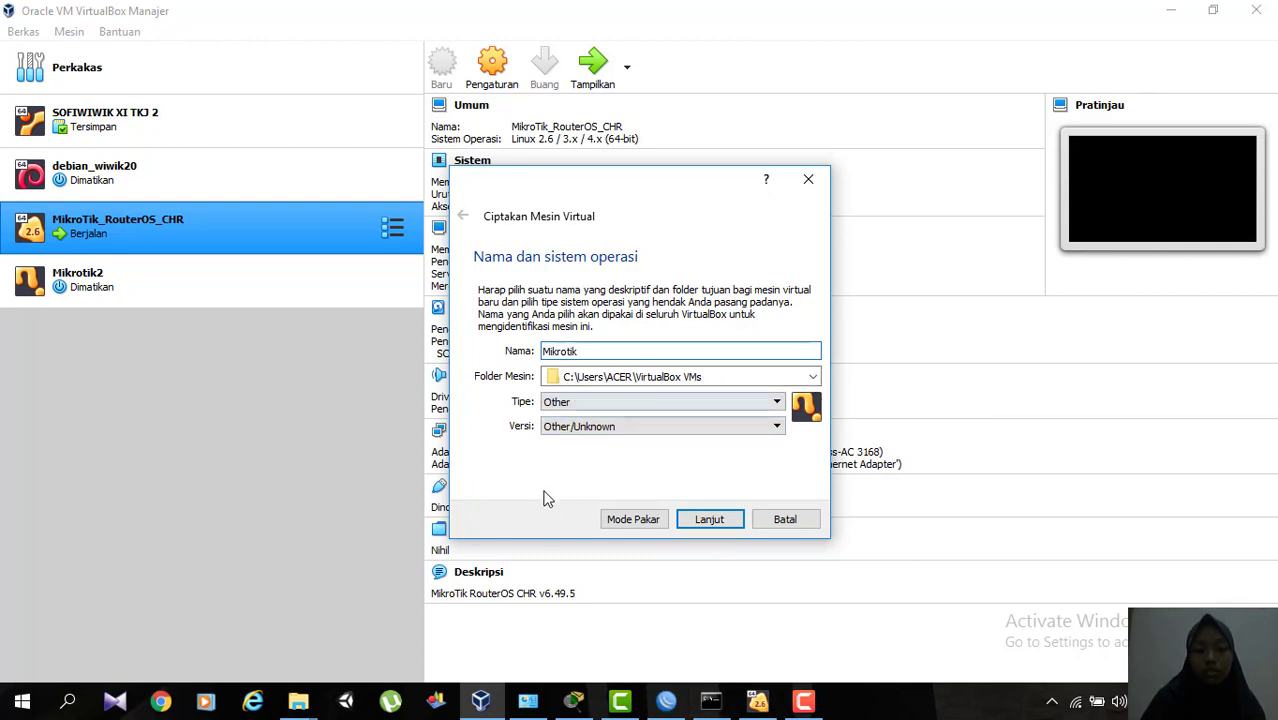
left_click(700, 521)
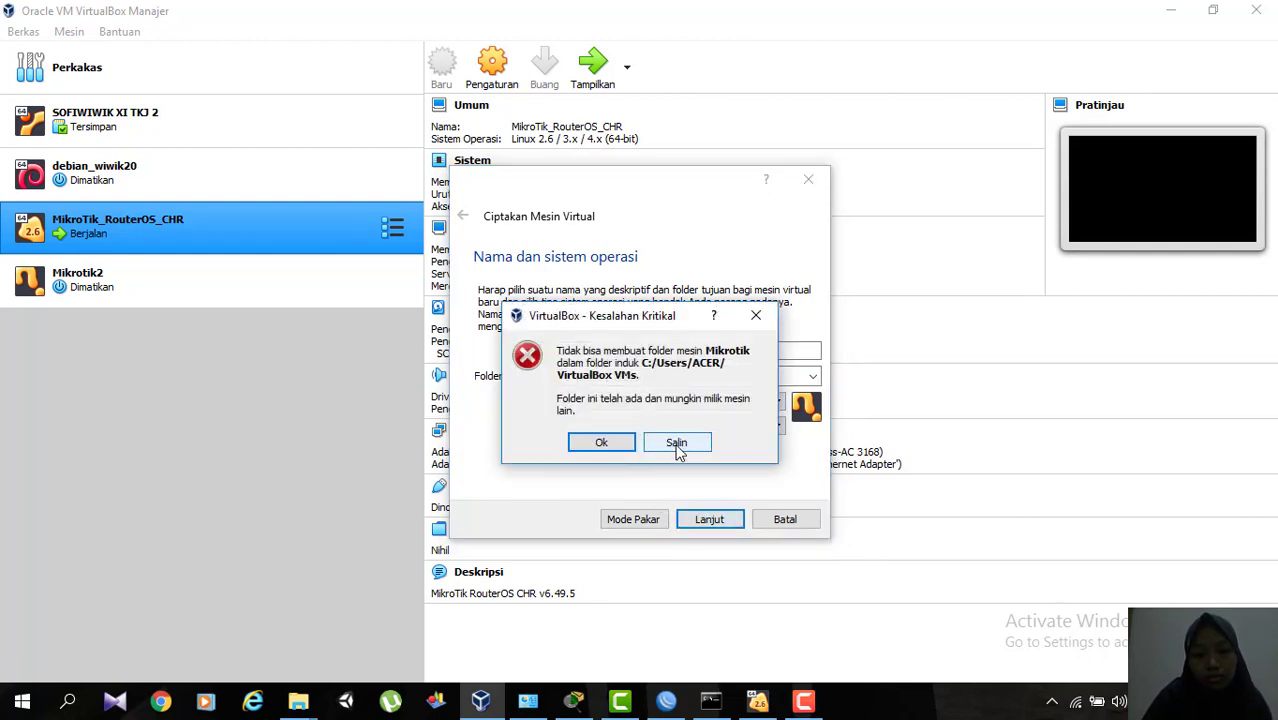
left_click(755, 316)
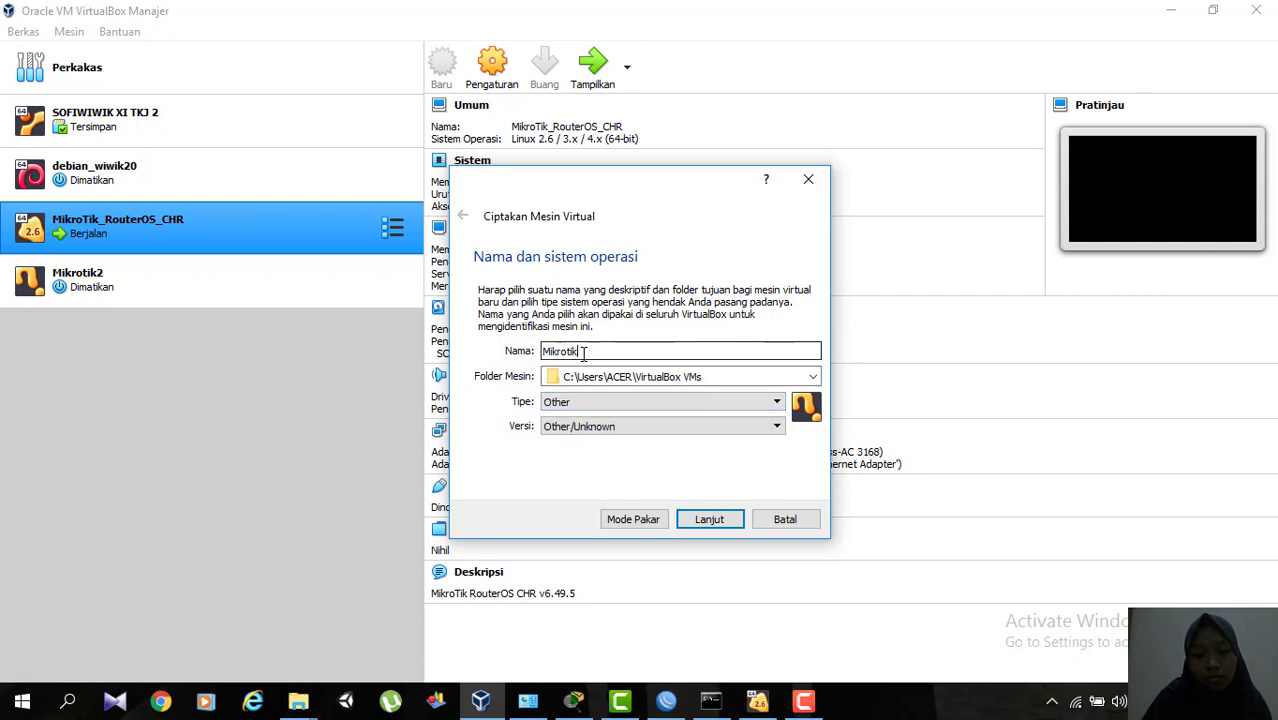
type("3")
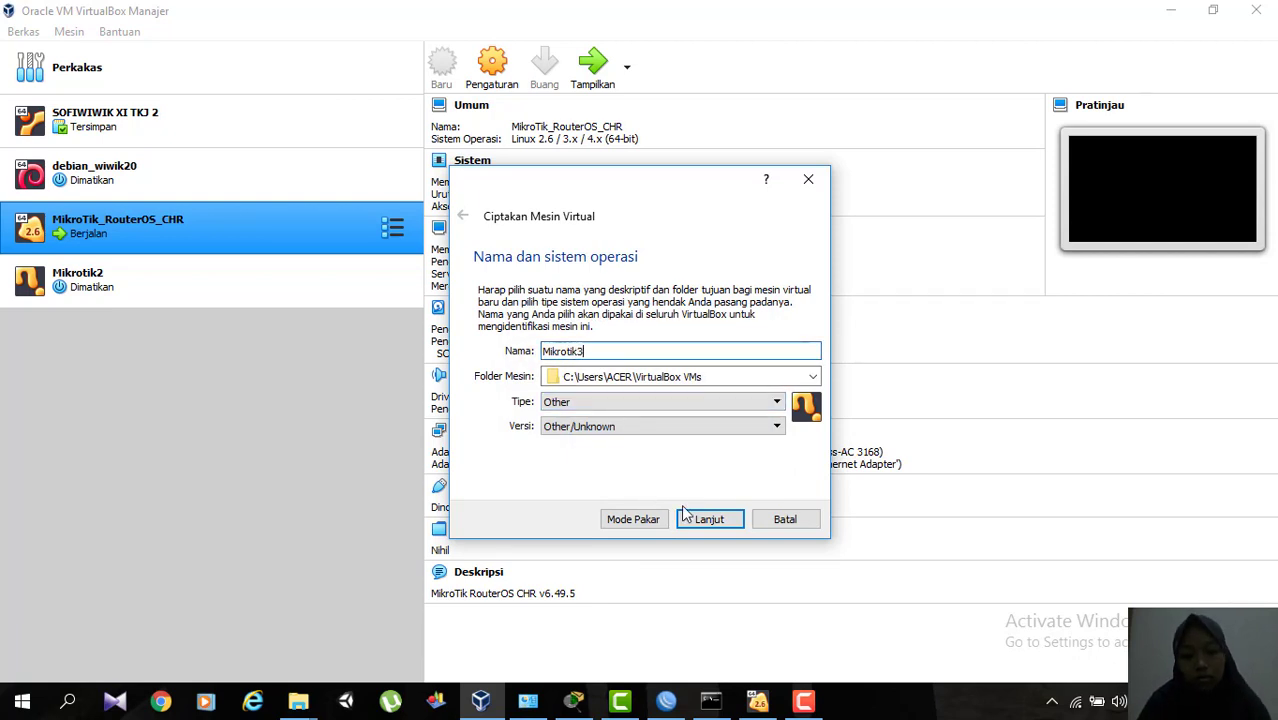
left_click(710, 520)
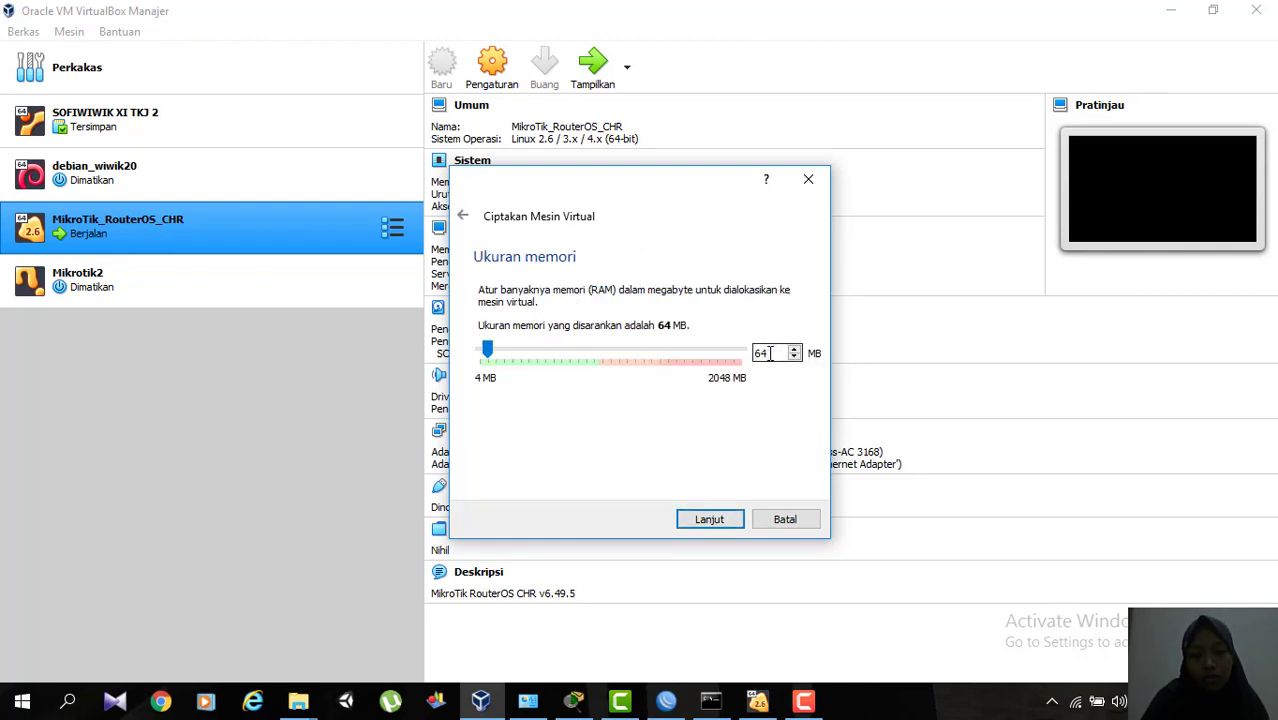
Keep the new machine's memory at 64 MB and choose a new dynamically allocated VDI hard disk.
left_click_drag(768, 353, 757, 353)
left_click(775, 353)
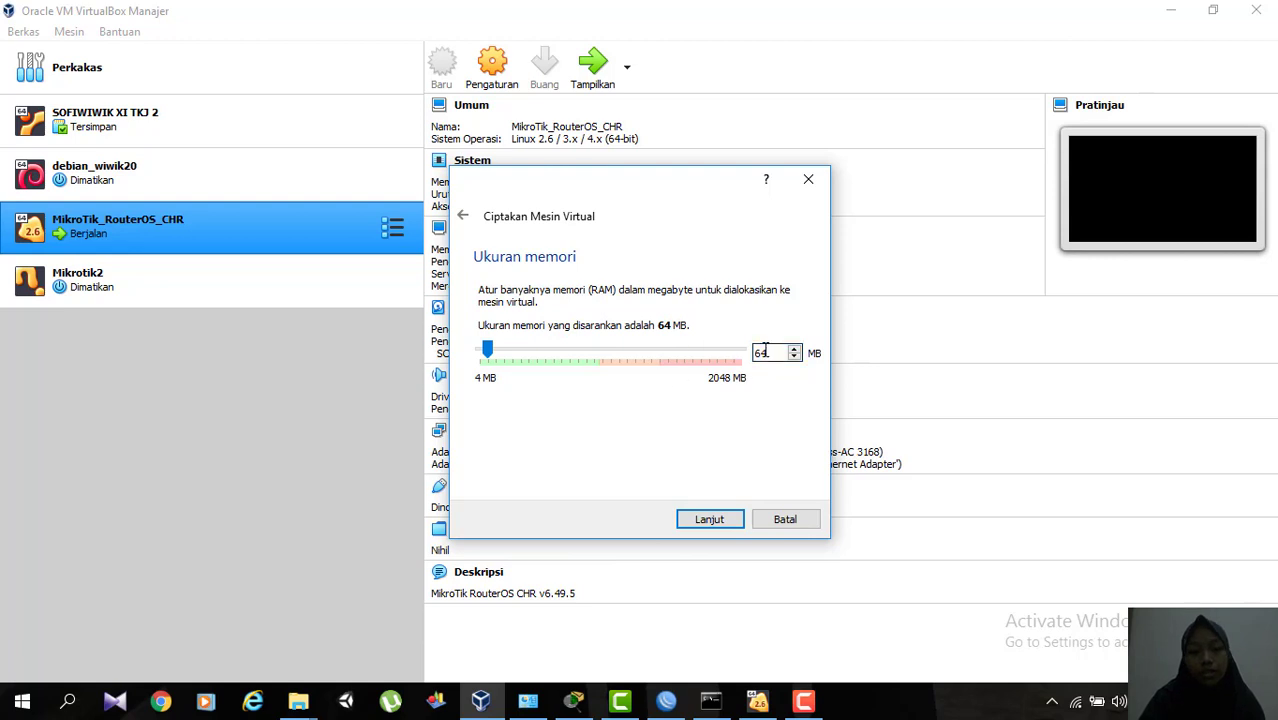
left_click(705, 522)
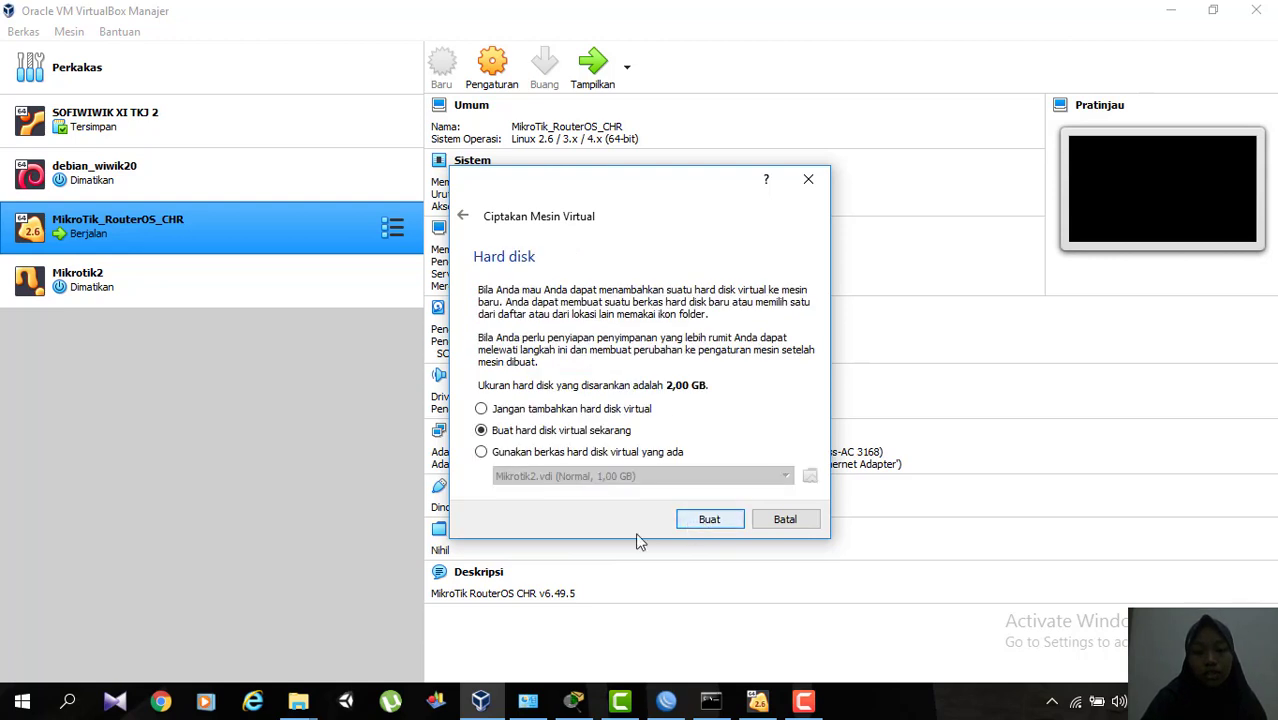
left_click(708, 521)
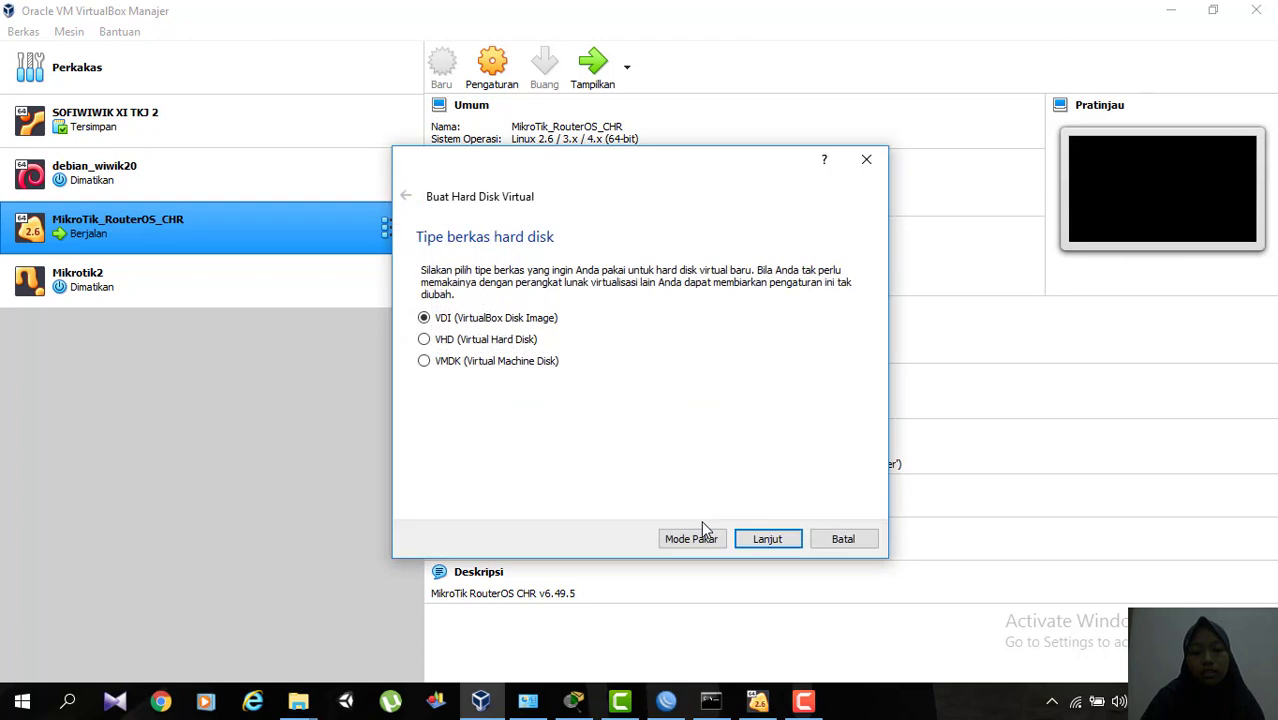
left_click(767, 540)
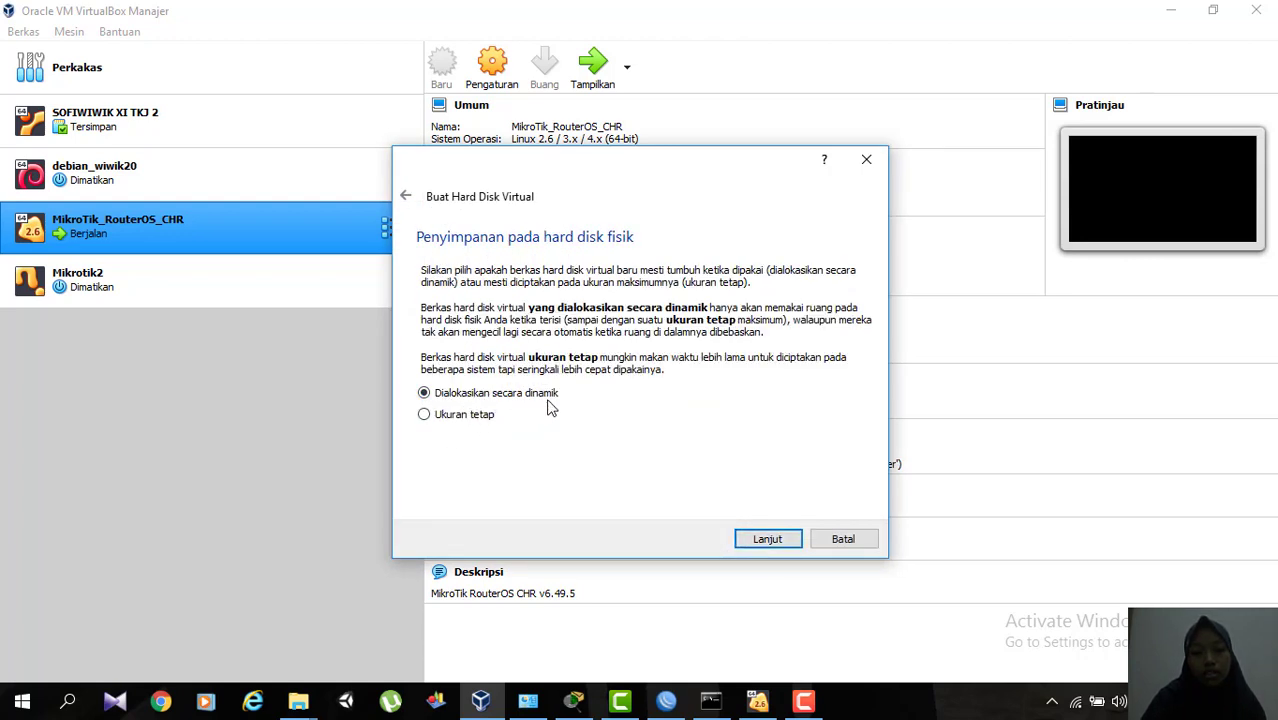
left_click(759, 540)
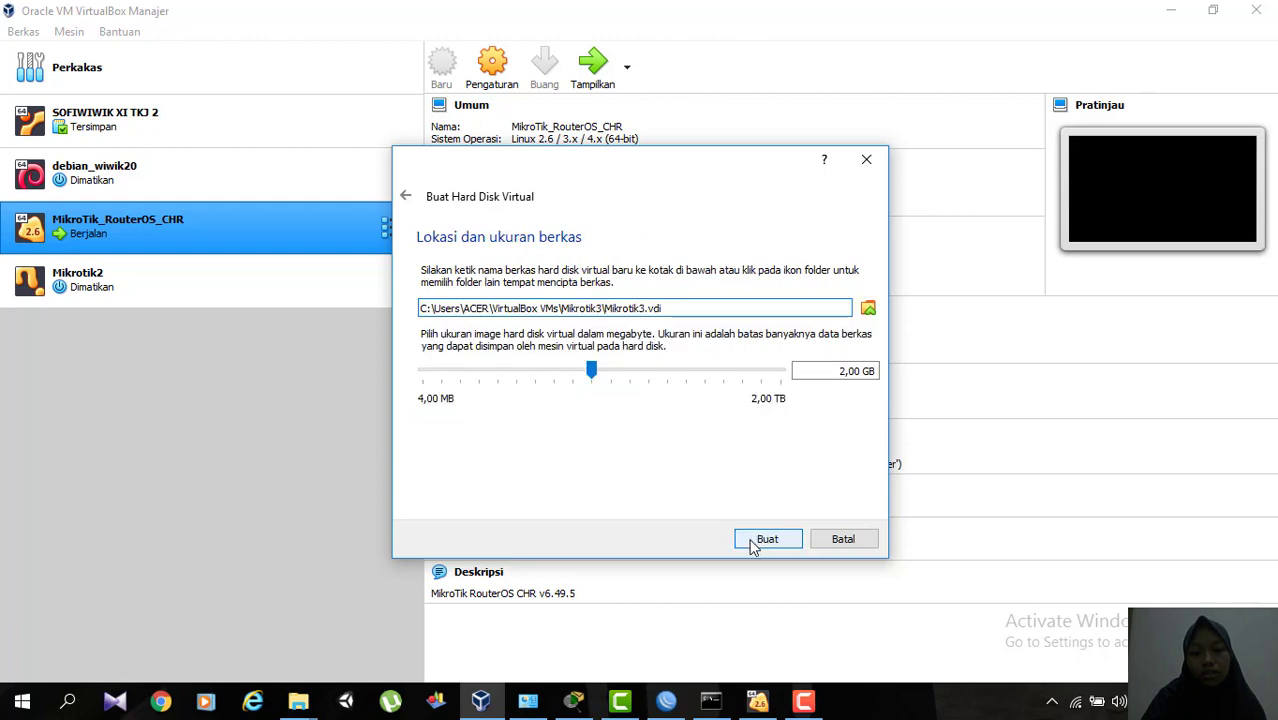
Set the virtual hard disk size to 1,00 GB and cancel both the disk and the machine creation.
left_click(842, 379)
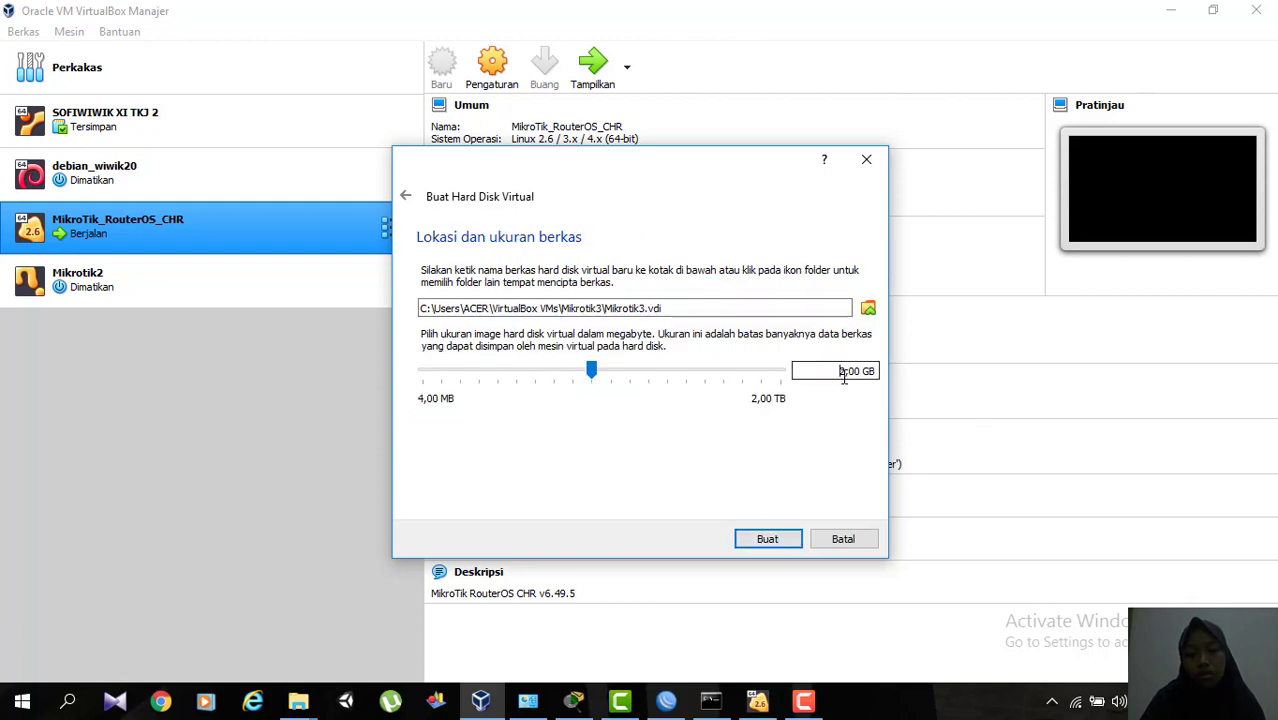
key("BackSpace")
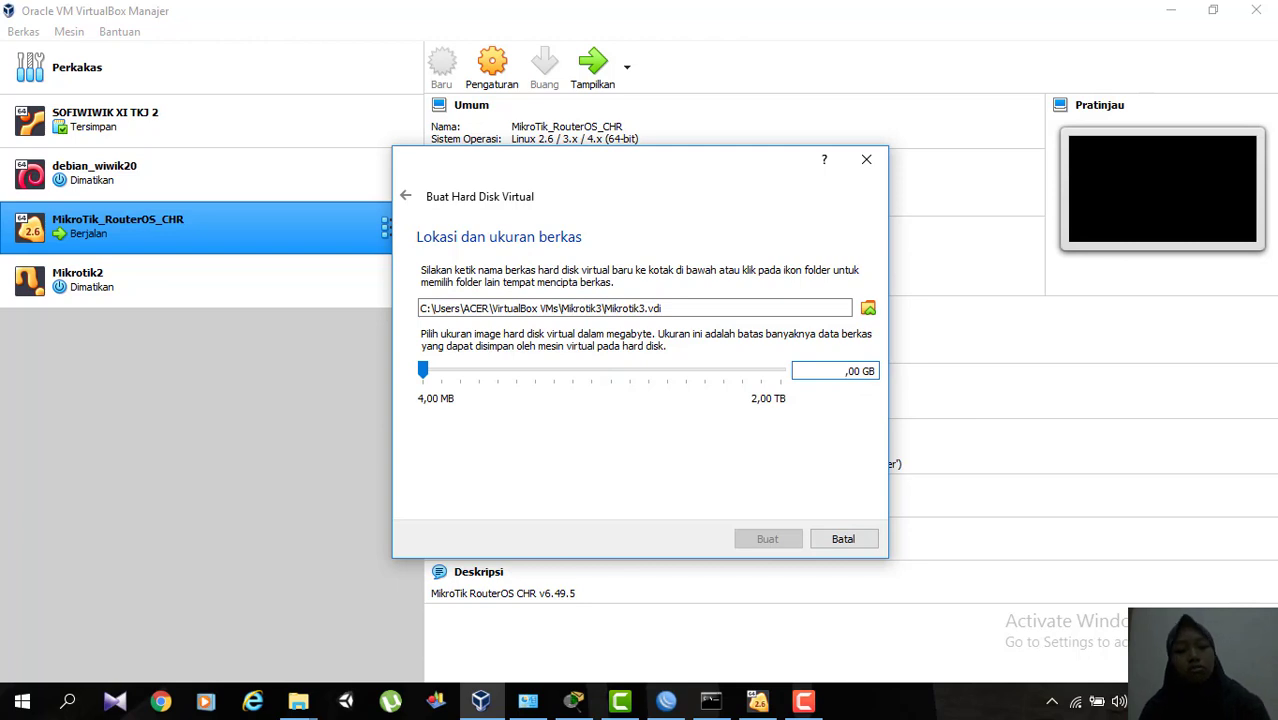
type("1")
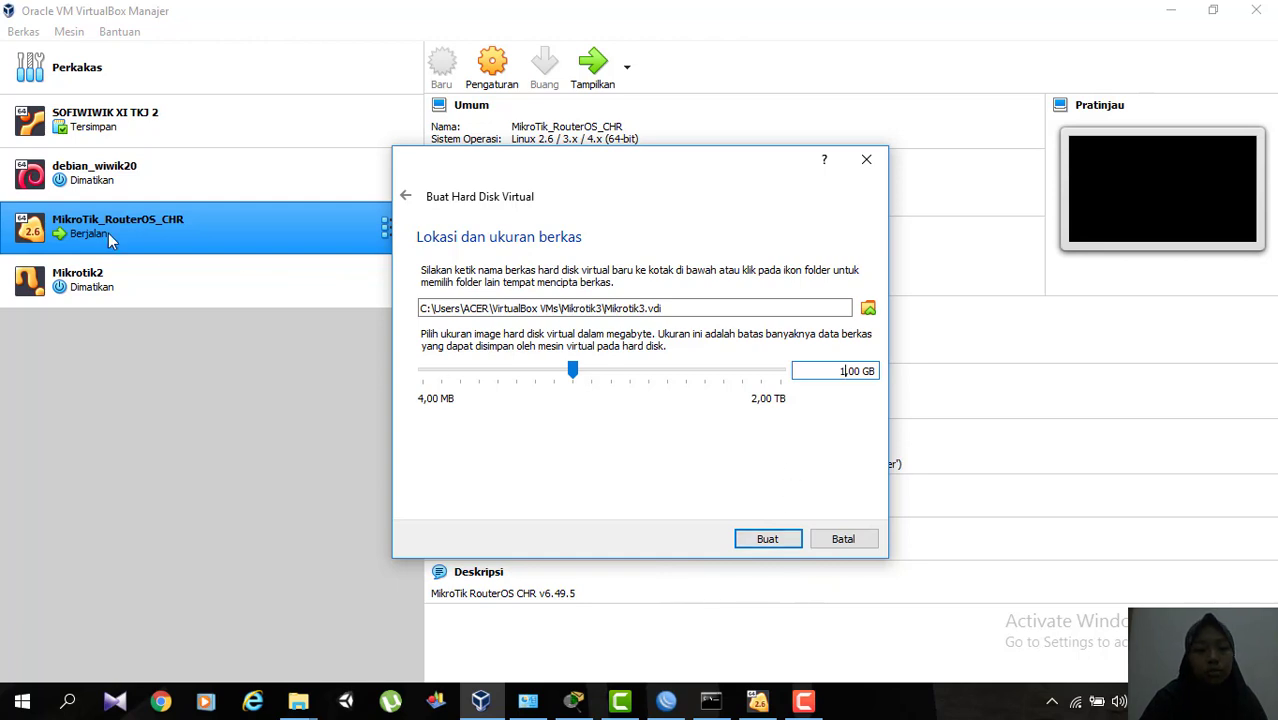
left_click(865, 162)
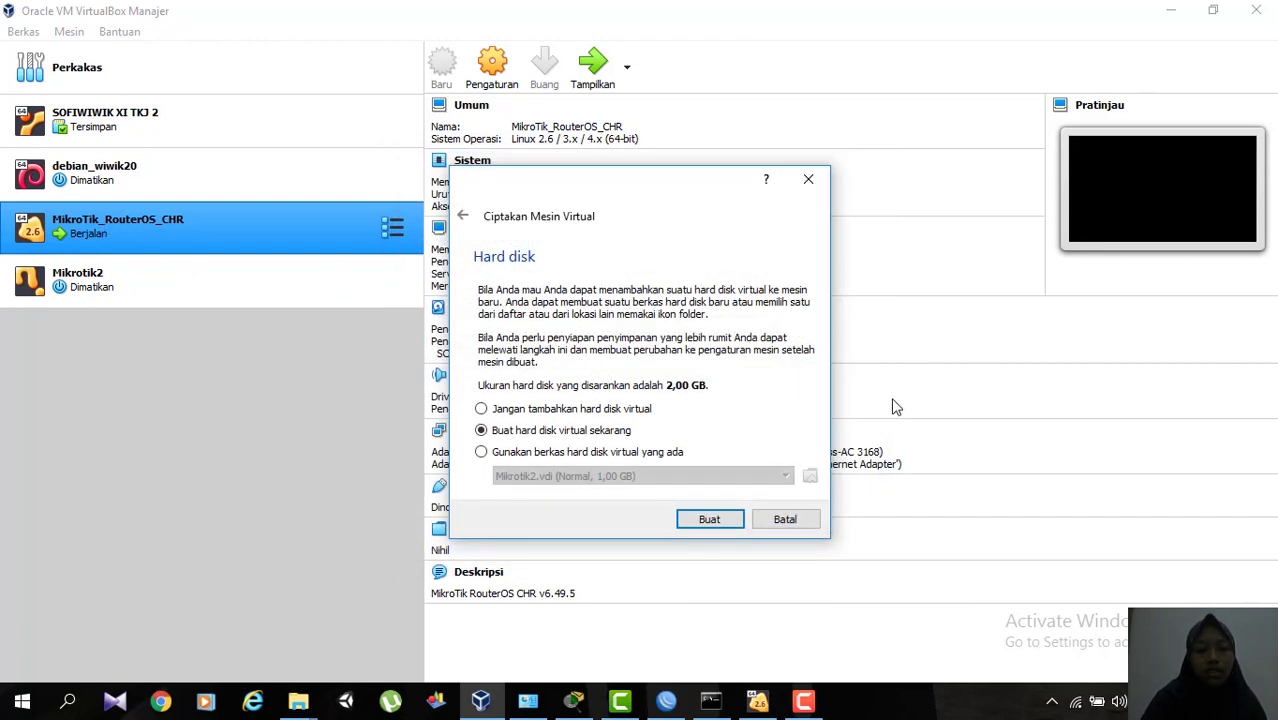
left_click(808, 179)
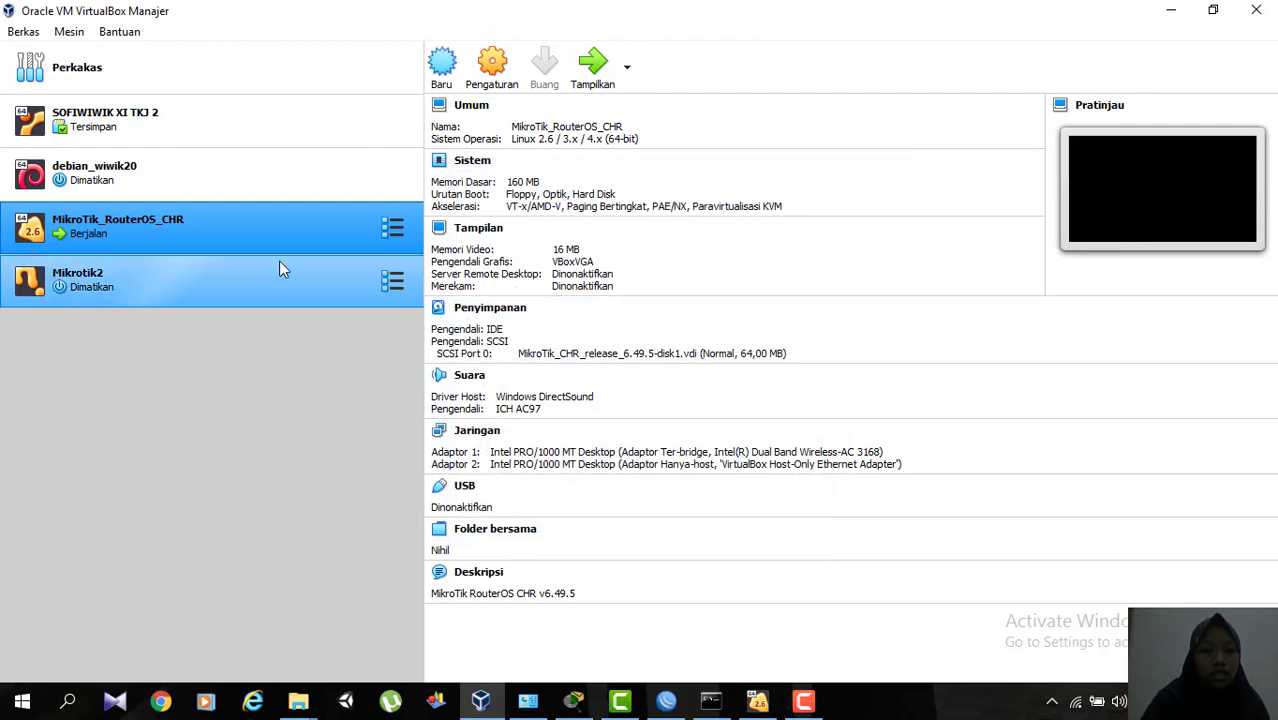
Review the storage disk and the Adaptor 1 and Adaptor 2 network settings of MikroTik_RouterOS_CHR.
left_click(490, 90)
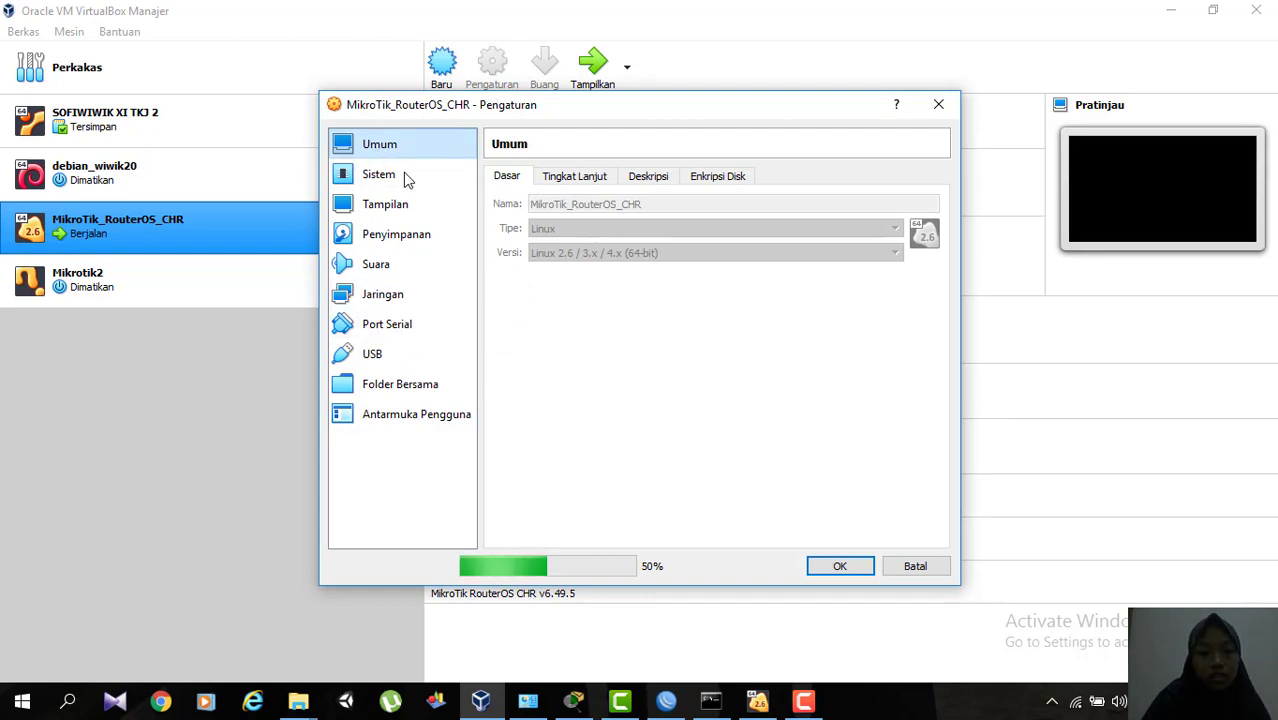
left_click(418, 243)
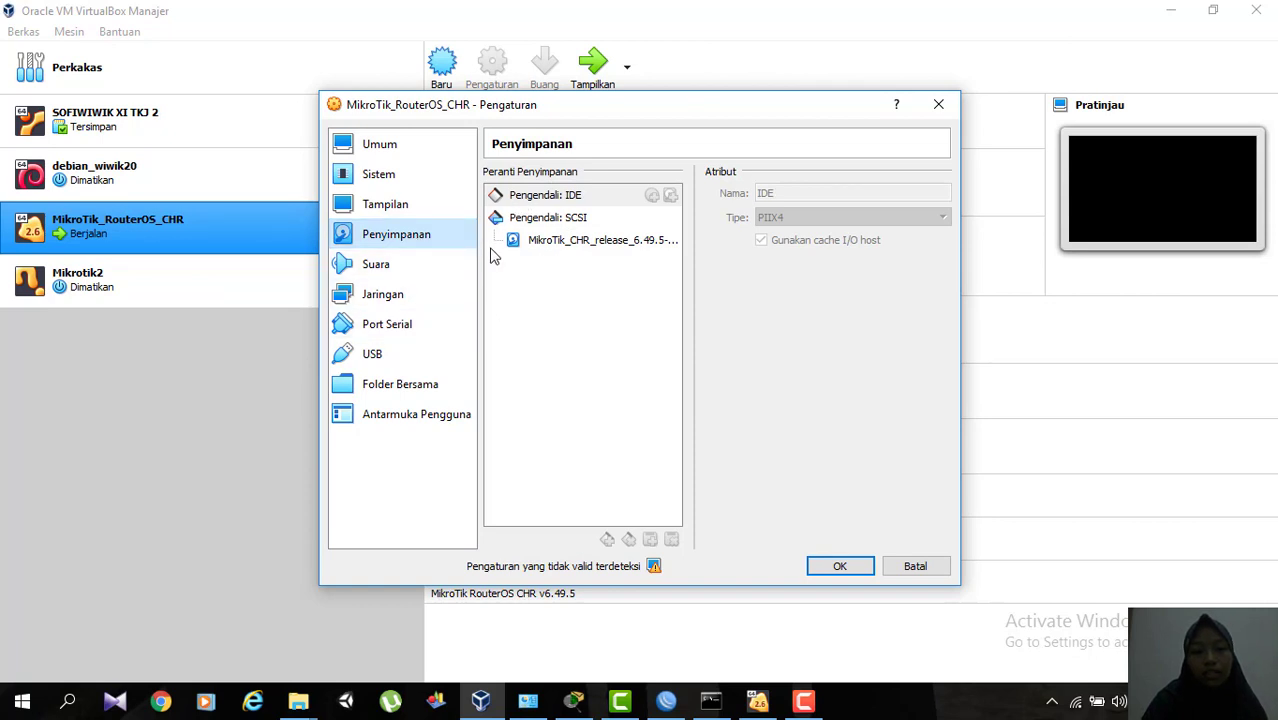
left_click(562, 244)
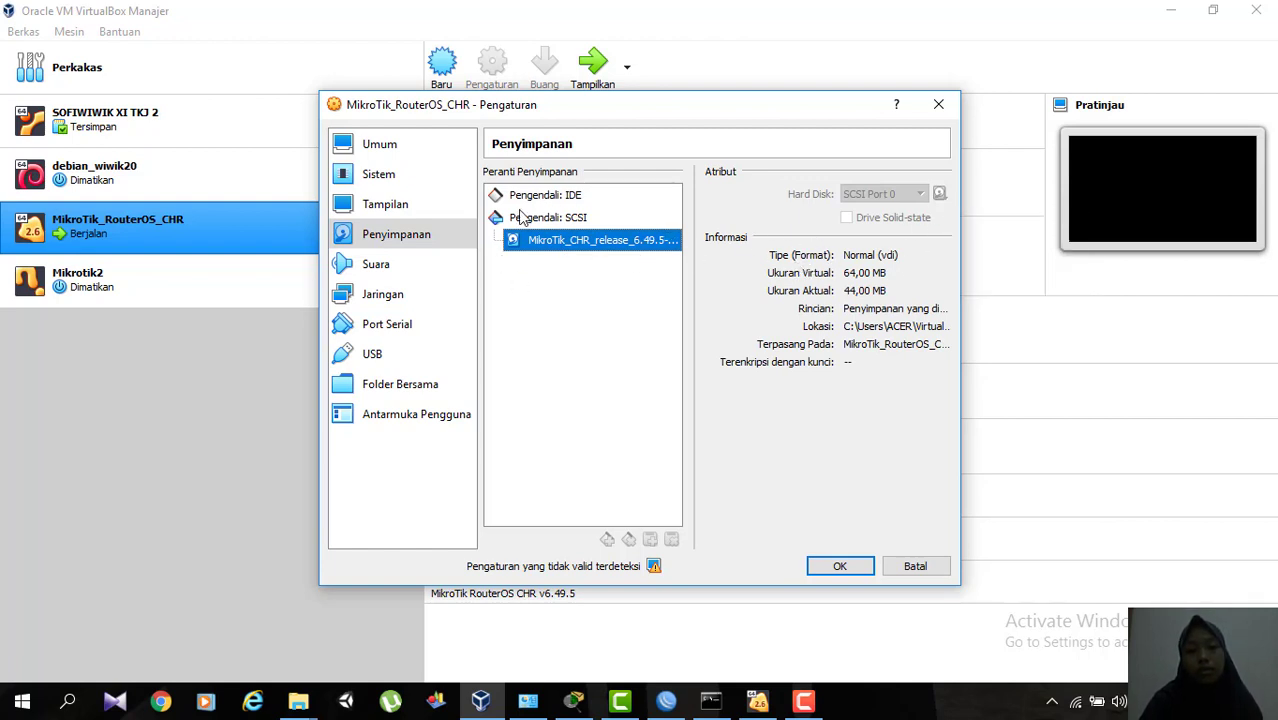
left_click(398, 300)
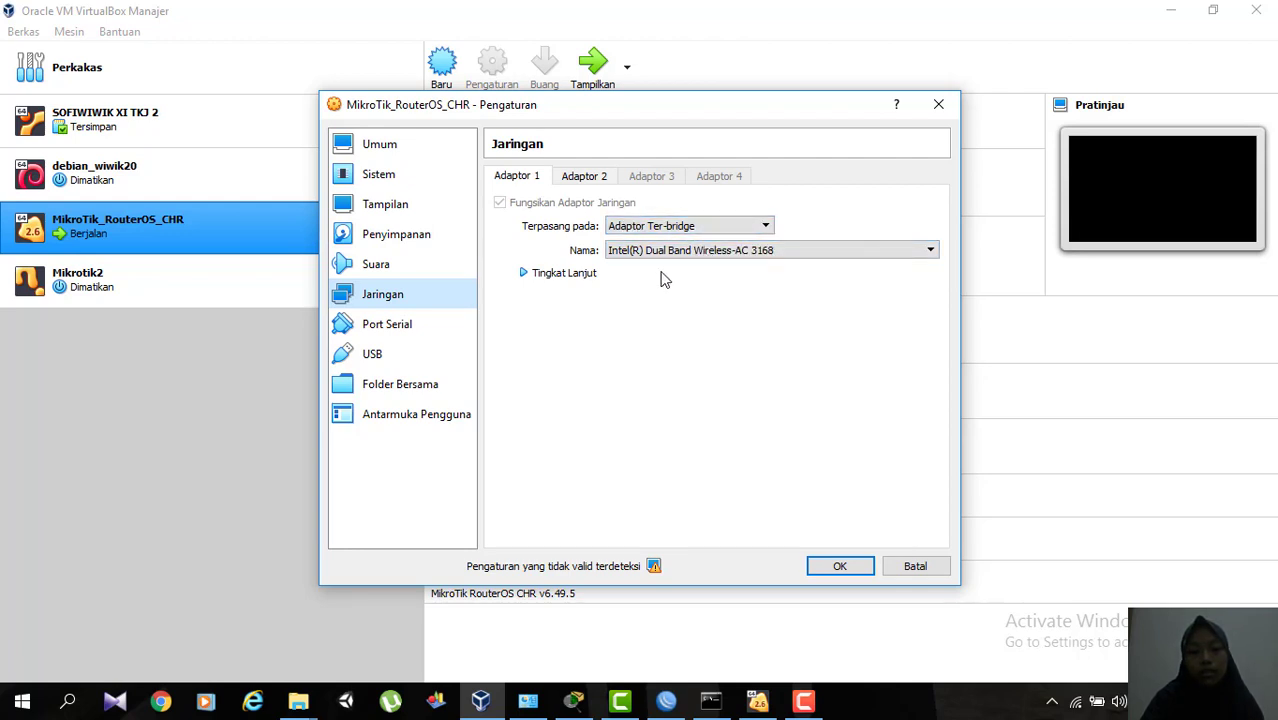
left_click(604, 180)
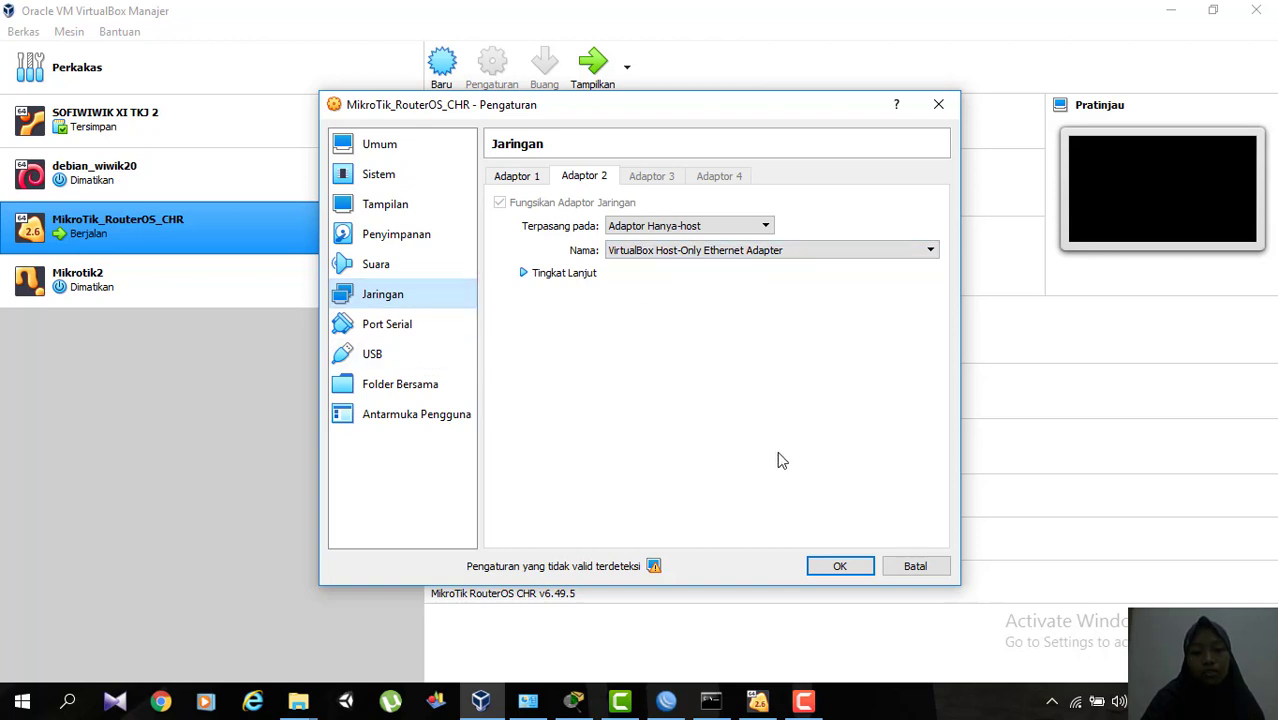
left_click(840, 568)
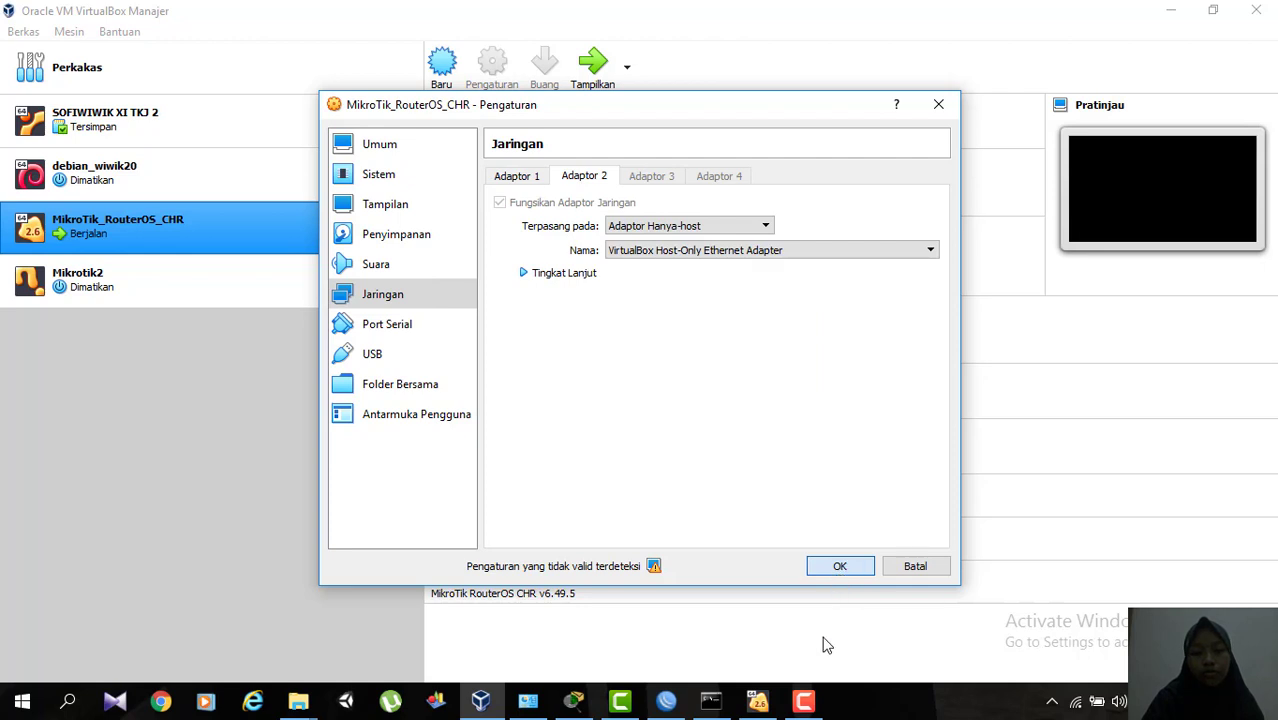
left_click(840, 570)
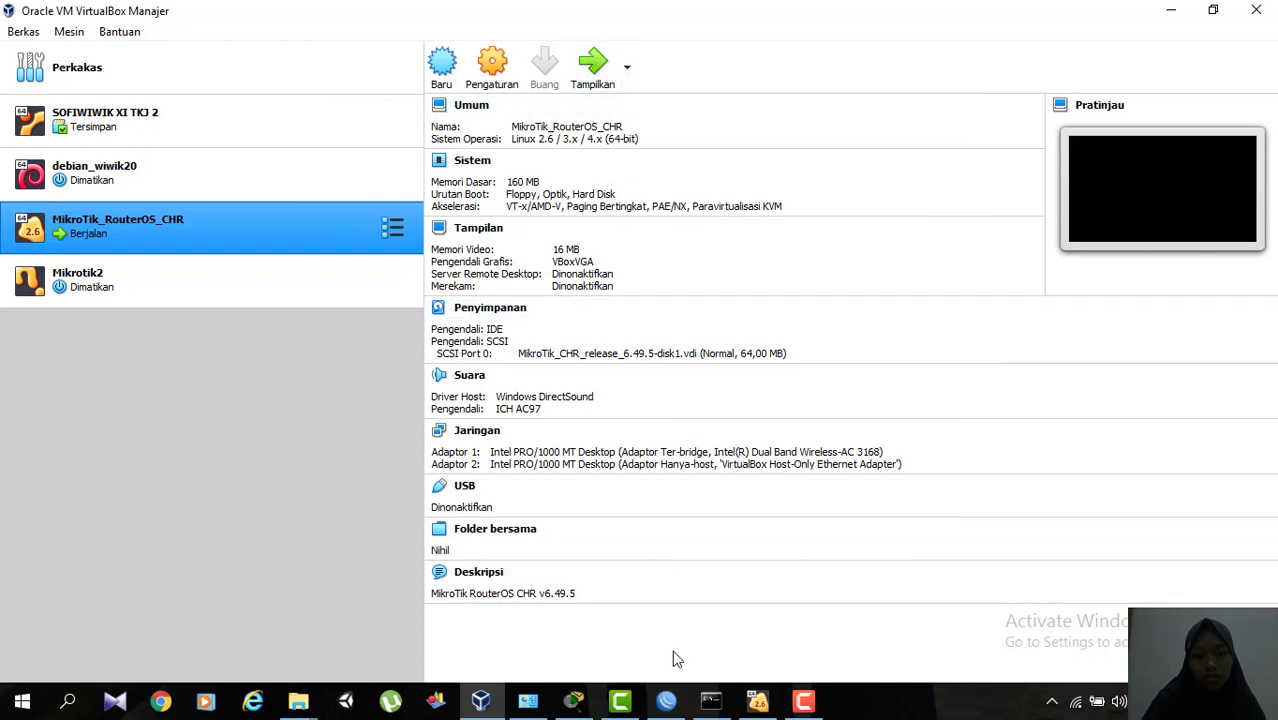
Switch to the running MikroTik_RouterOS_CHR console, log in as admin and submit the account password.
mouse_move(756, 708)
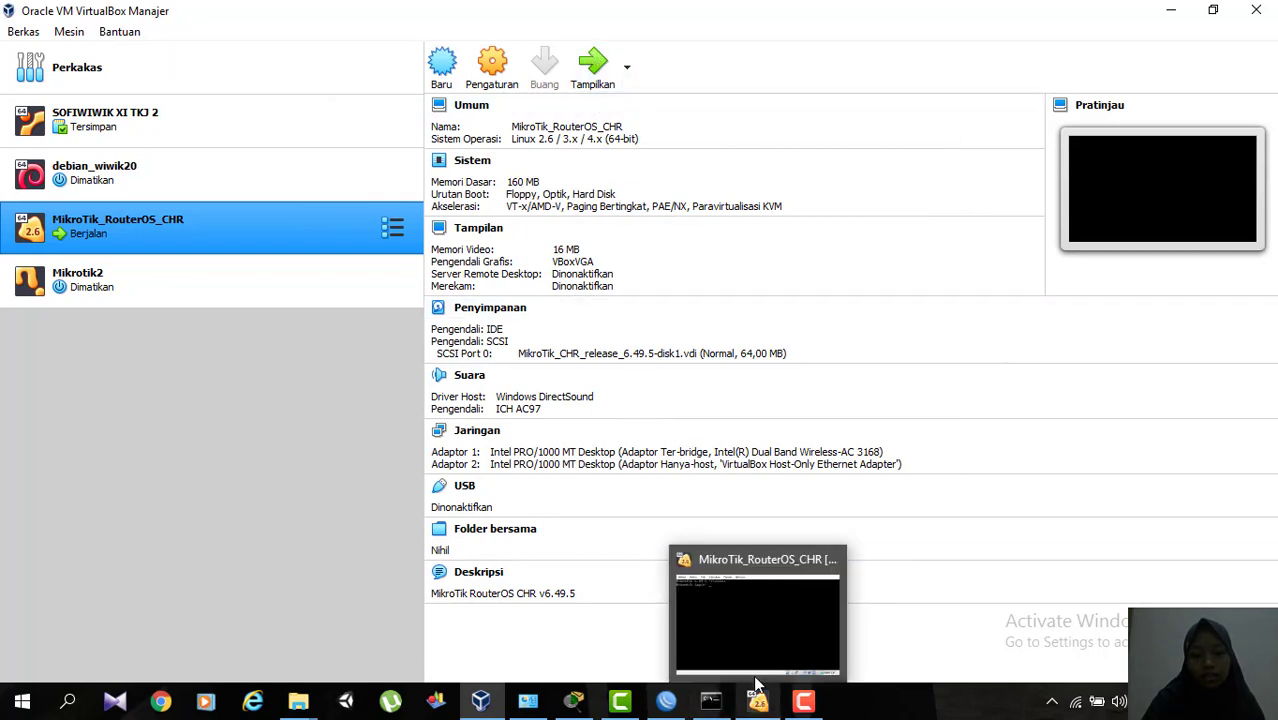
left_click(759, 660)
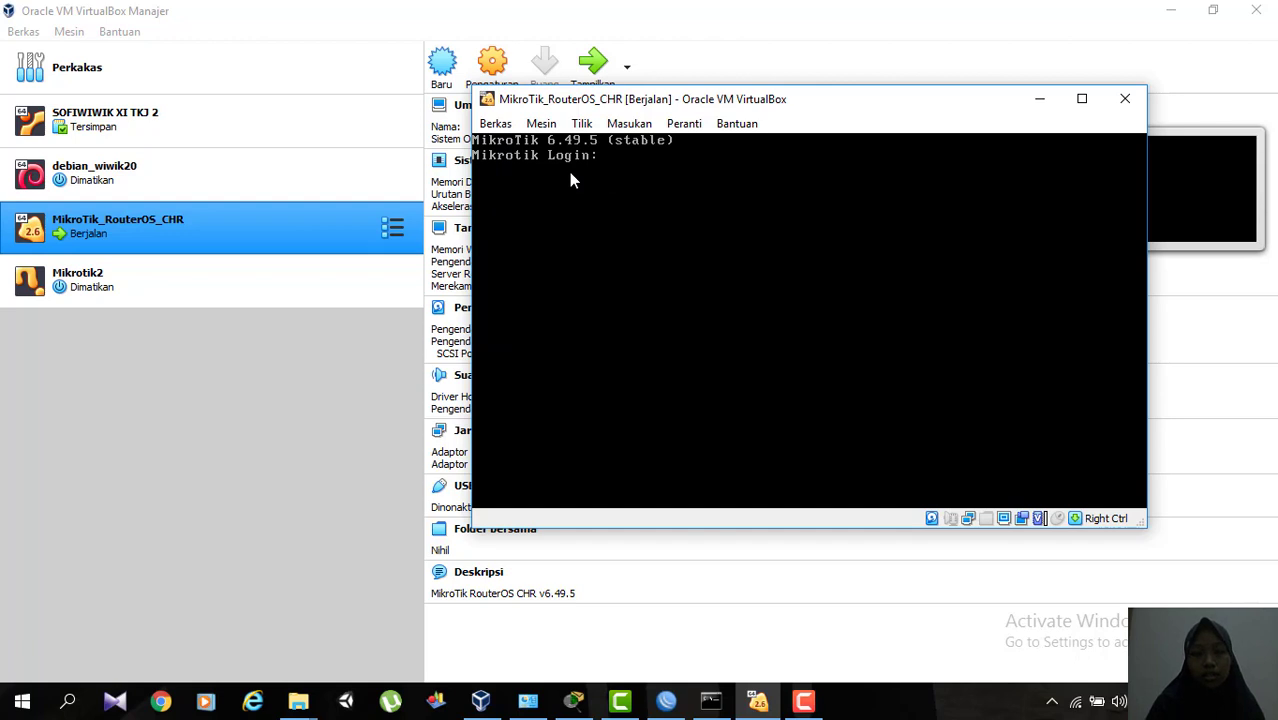
type("admin")
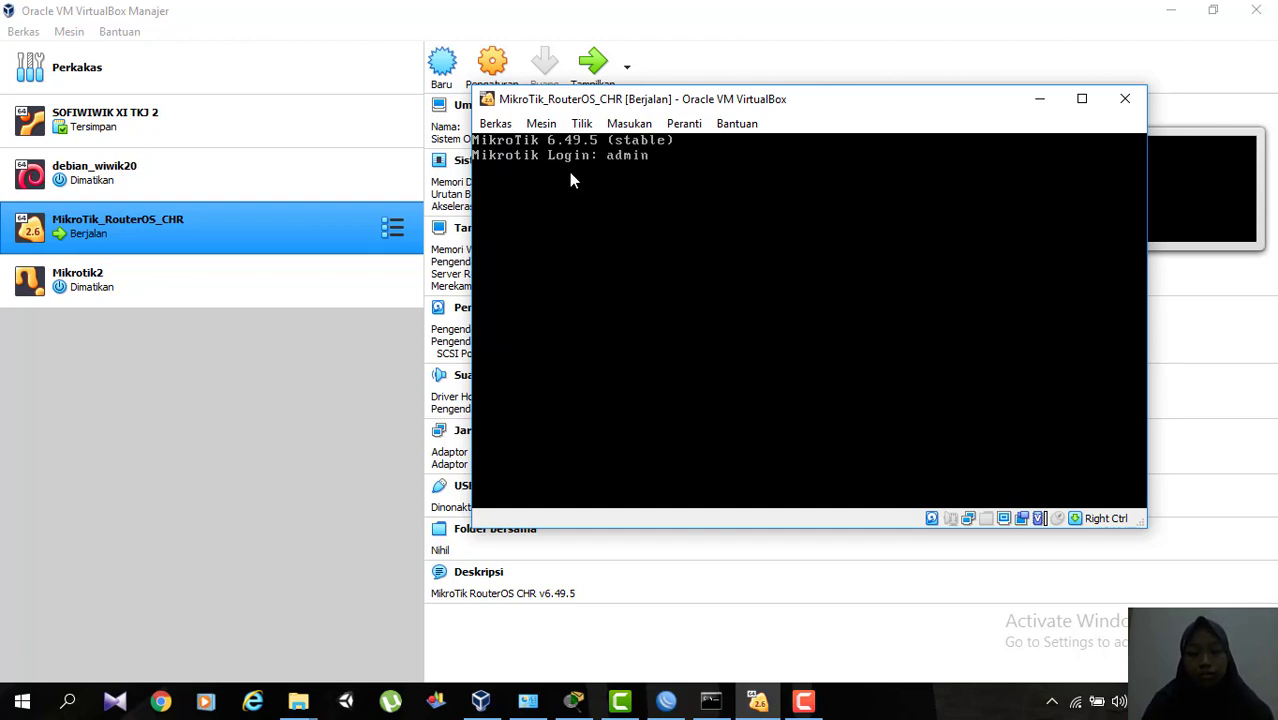
key("Return")
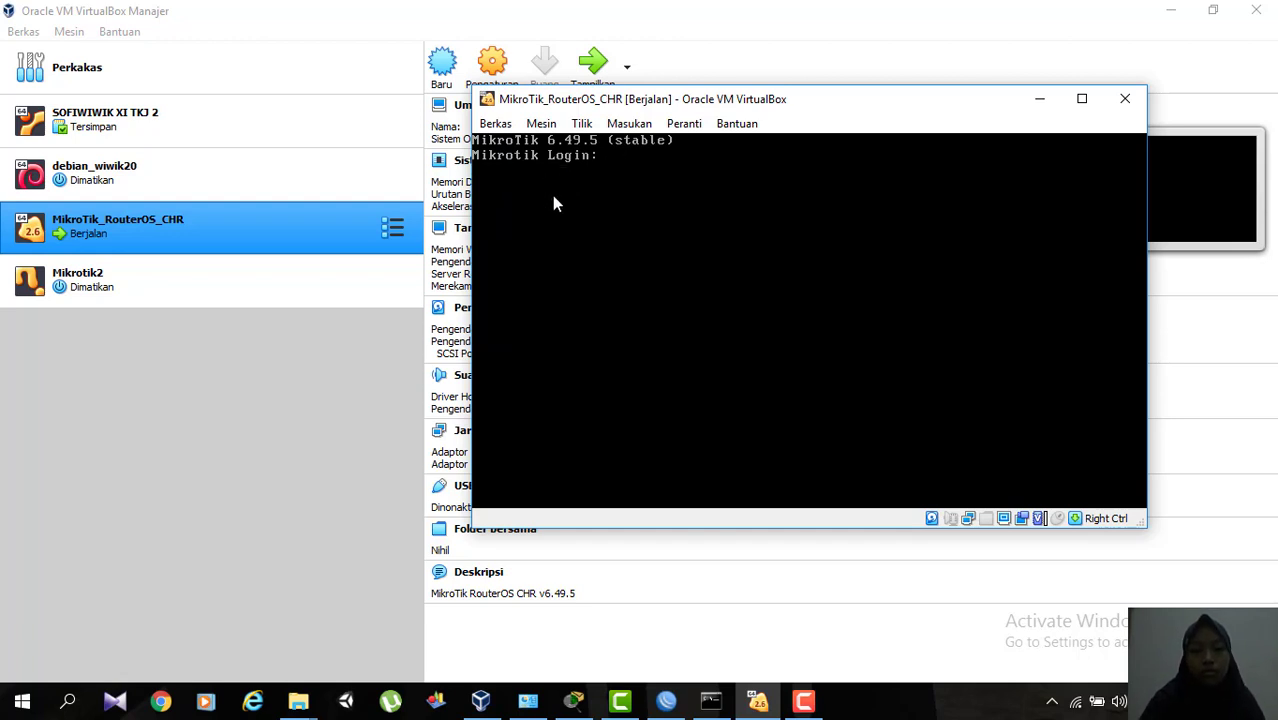
type("ad")
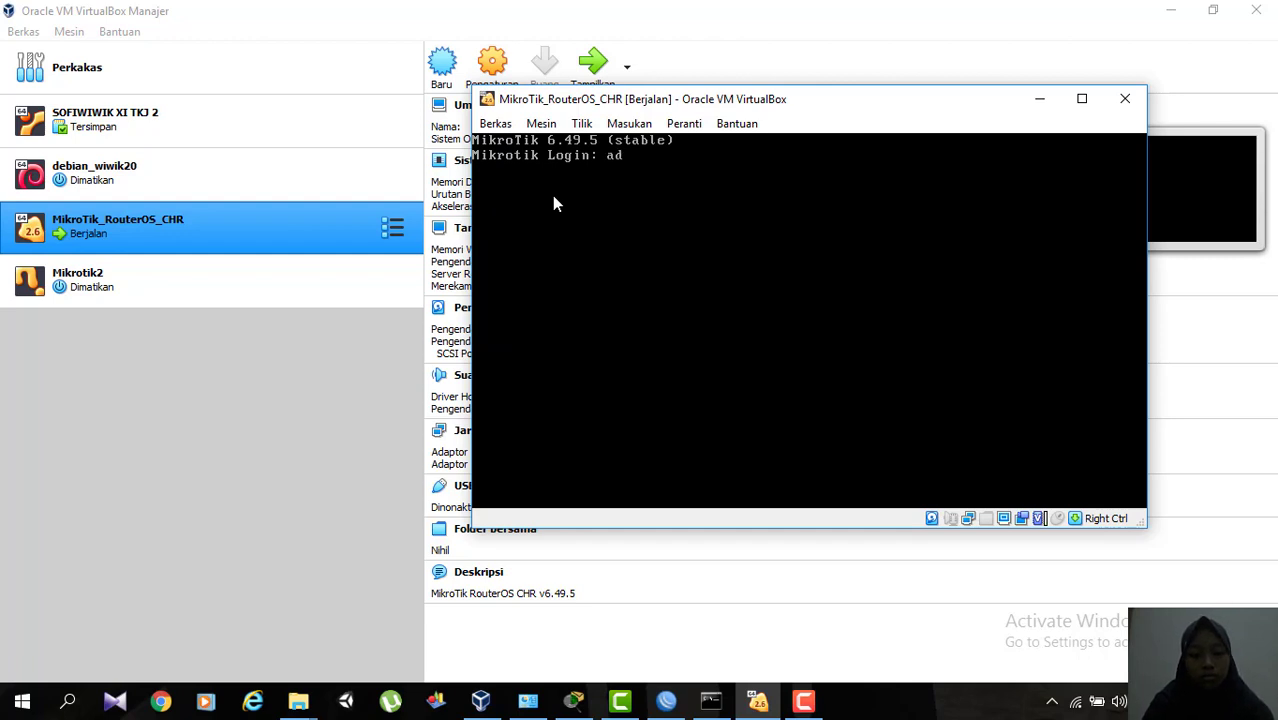
type("min")
key("Return")
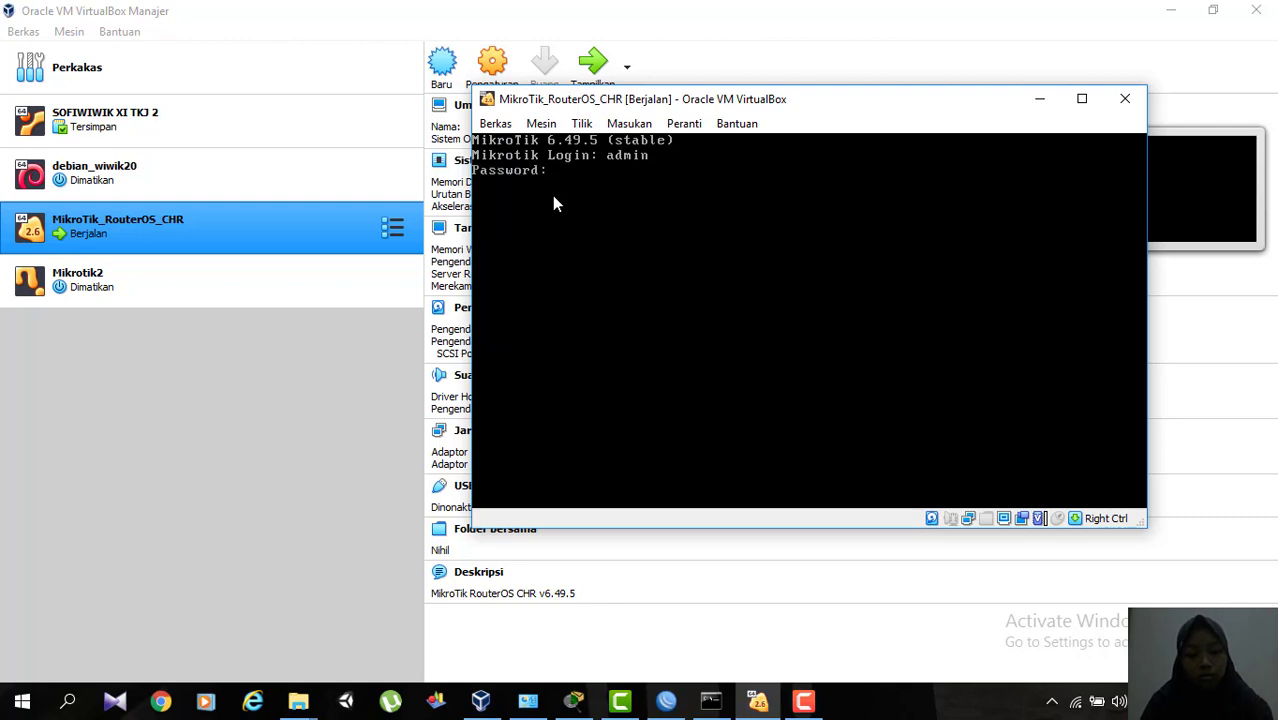
key("Return")
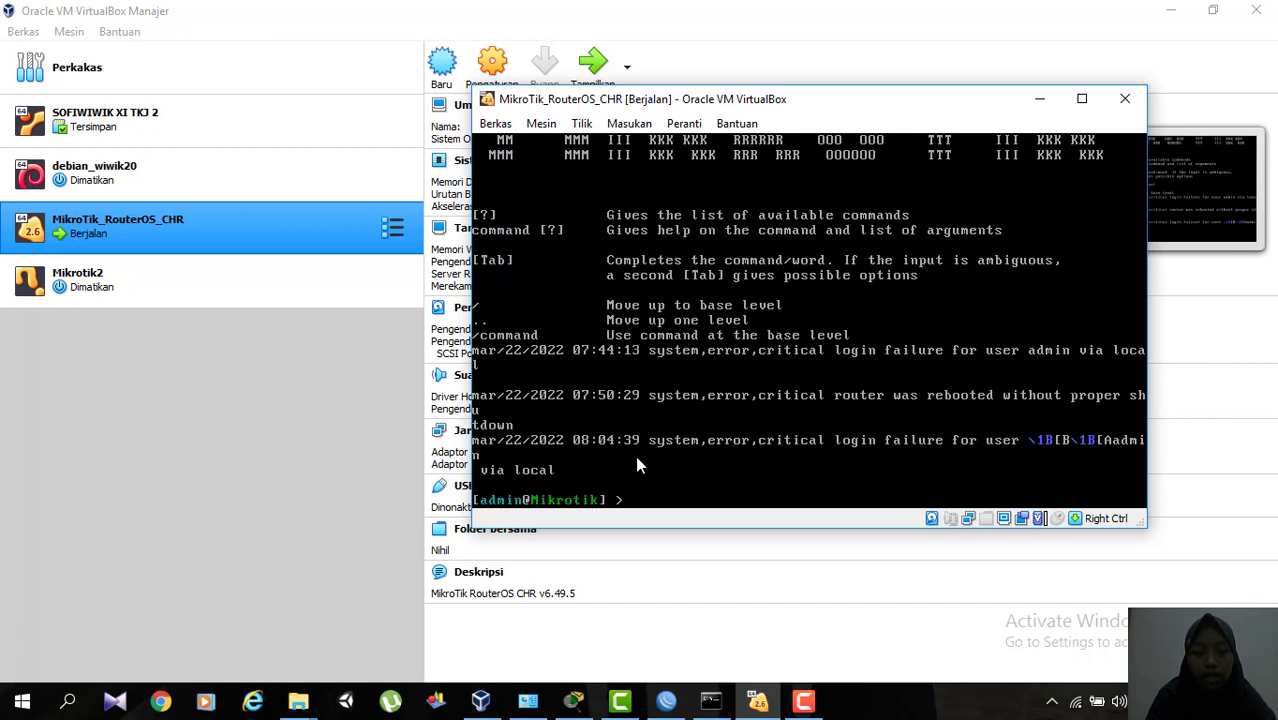
List the router's IP addresses with the command ip address print.
type("ip")
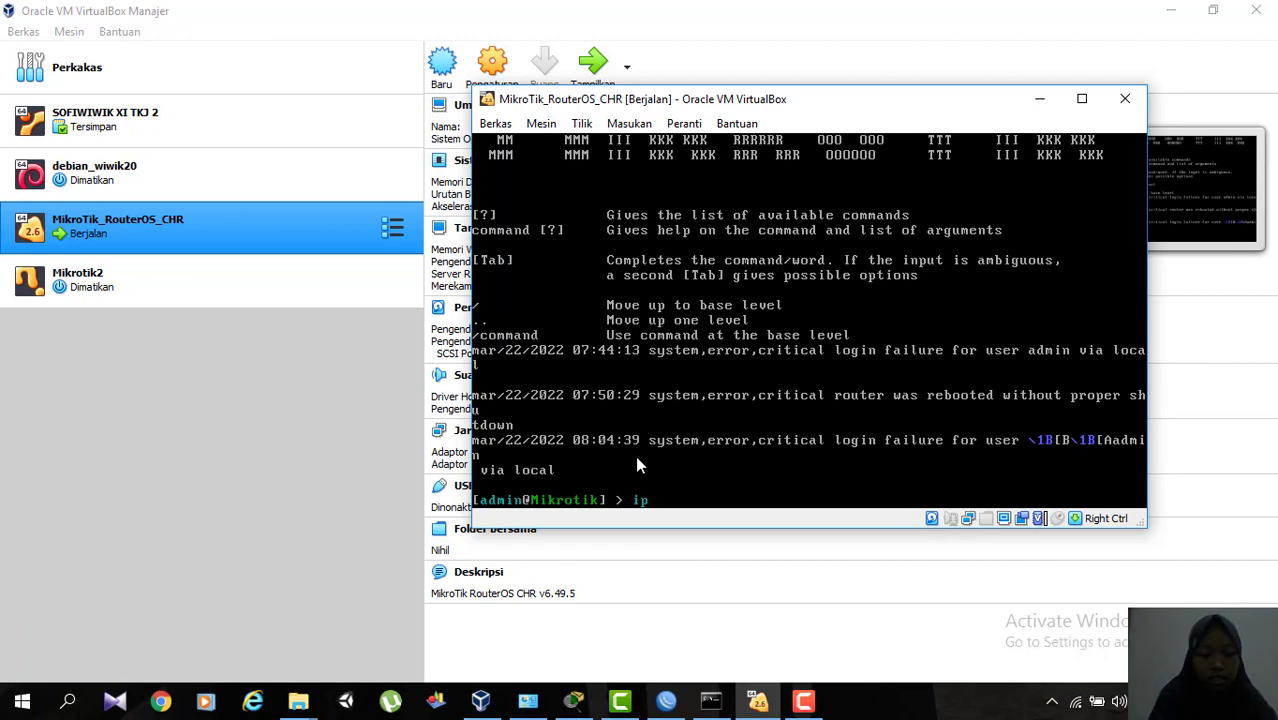
type("address pr")
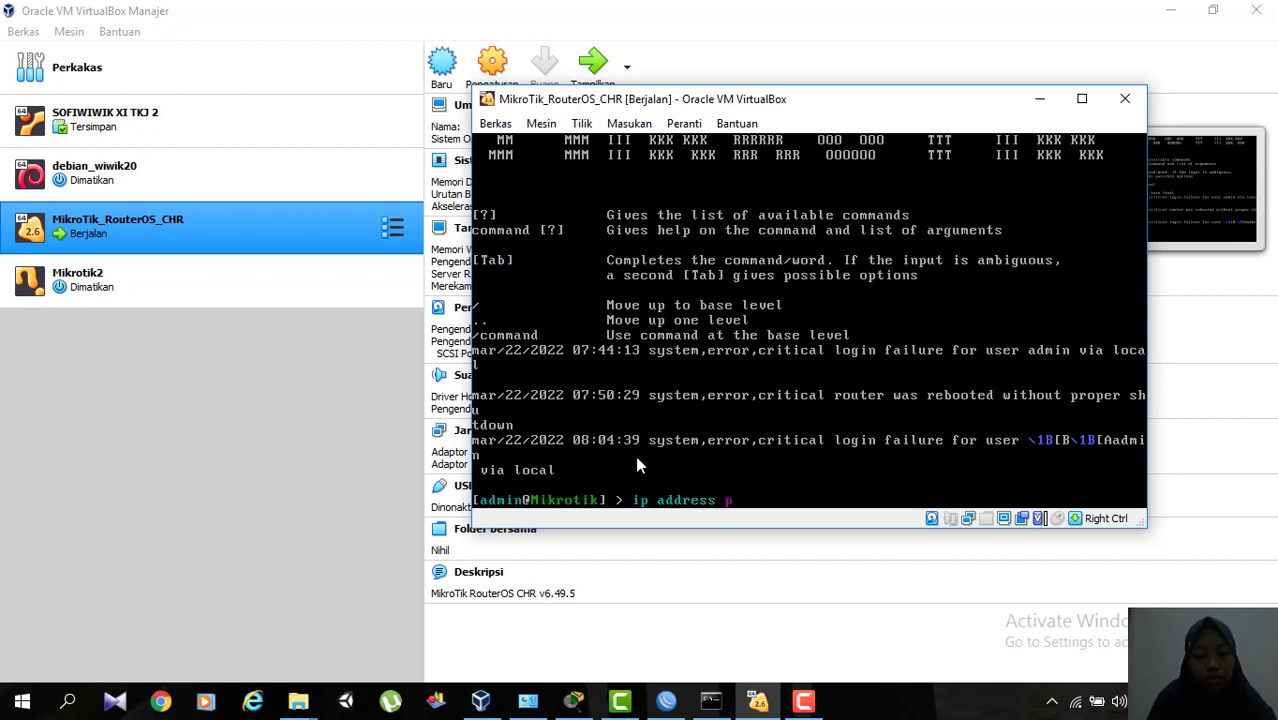
type("int")
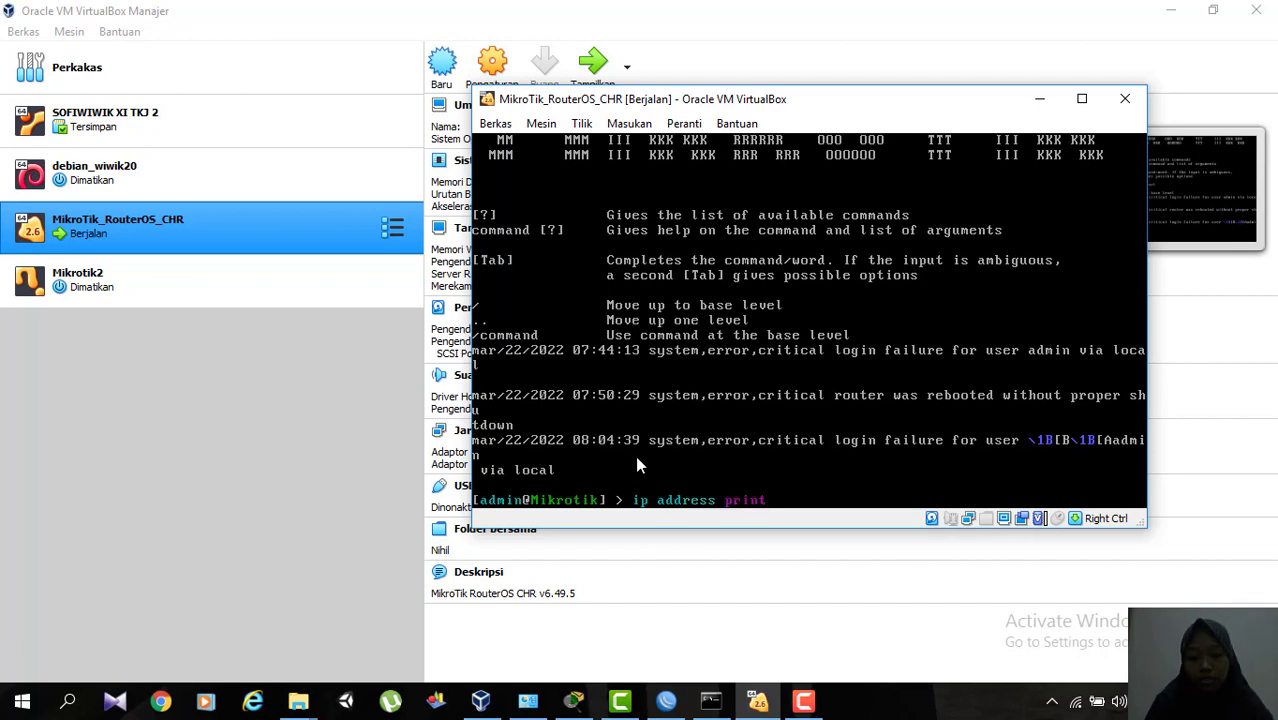
key("Return")
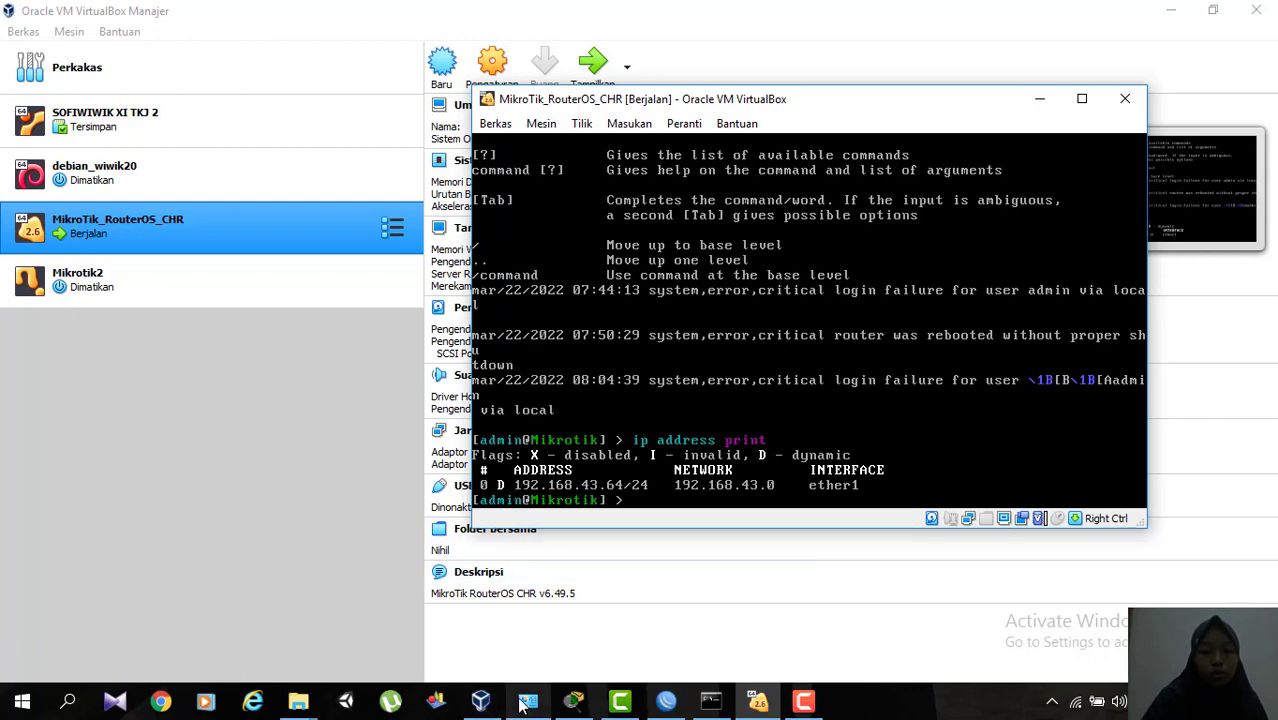
Switch to Network Connections, review the IPv4 settings of the VirtualBox Host-Only Network and save the configuration with its default gateway.
mouse_move(528, 704)
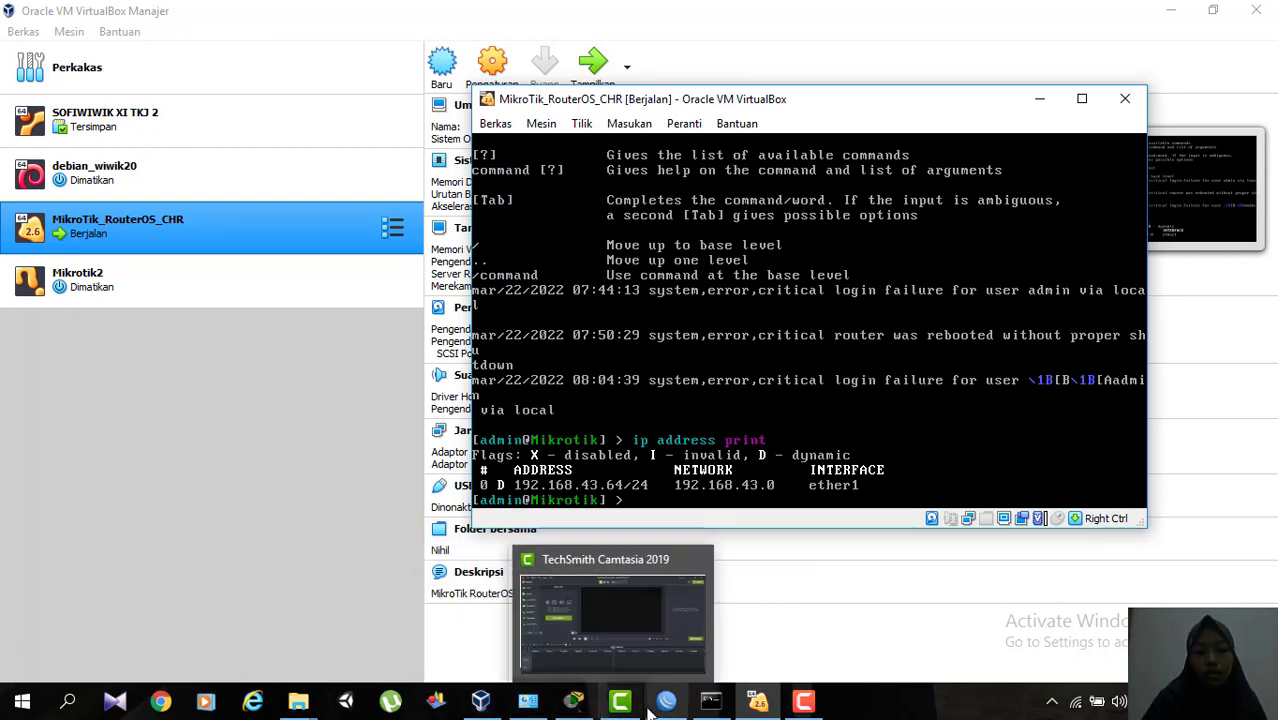
mouse_move(656, 706)
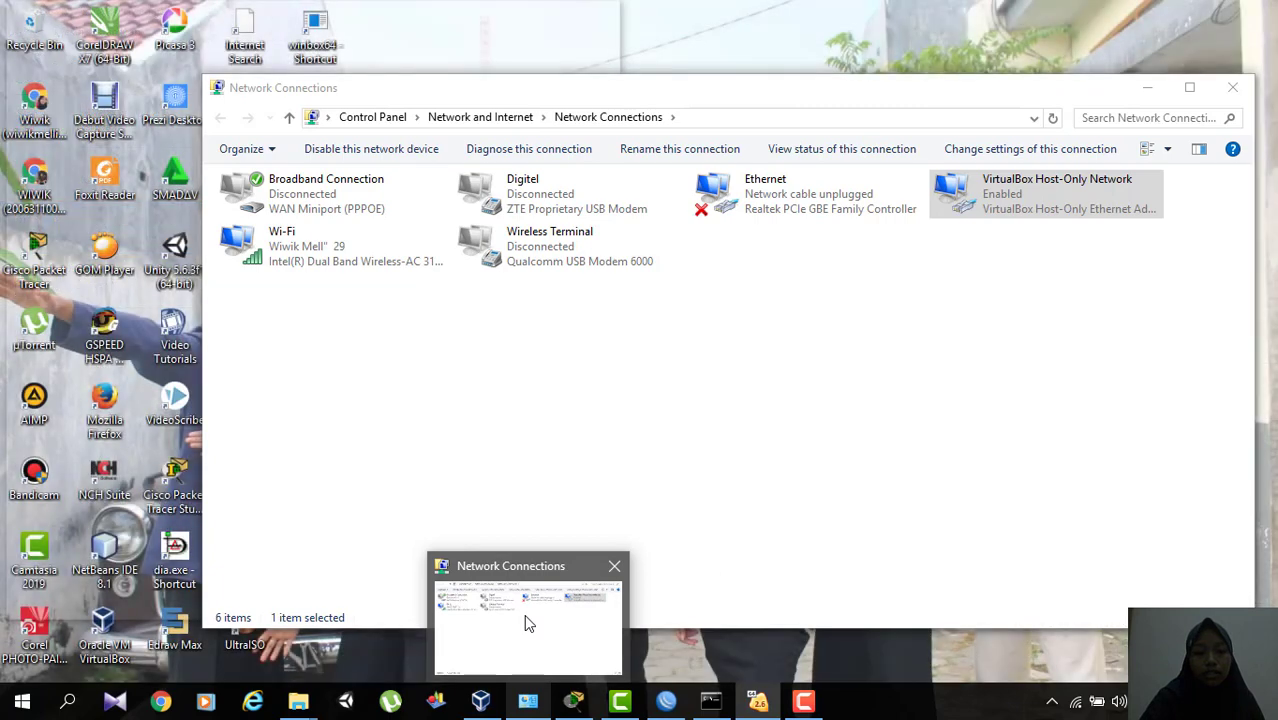
left_click(530, 628)
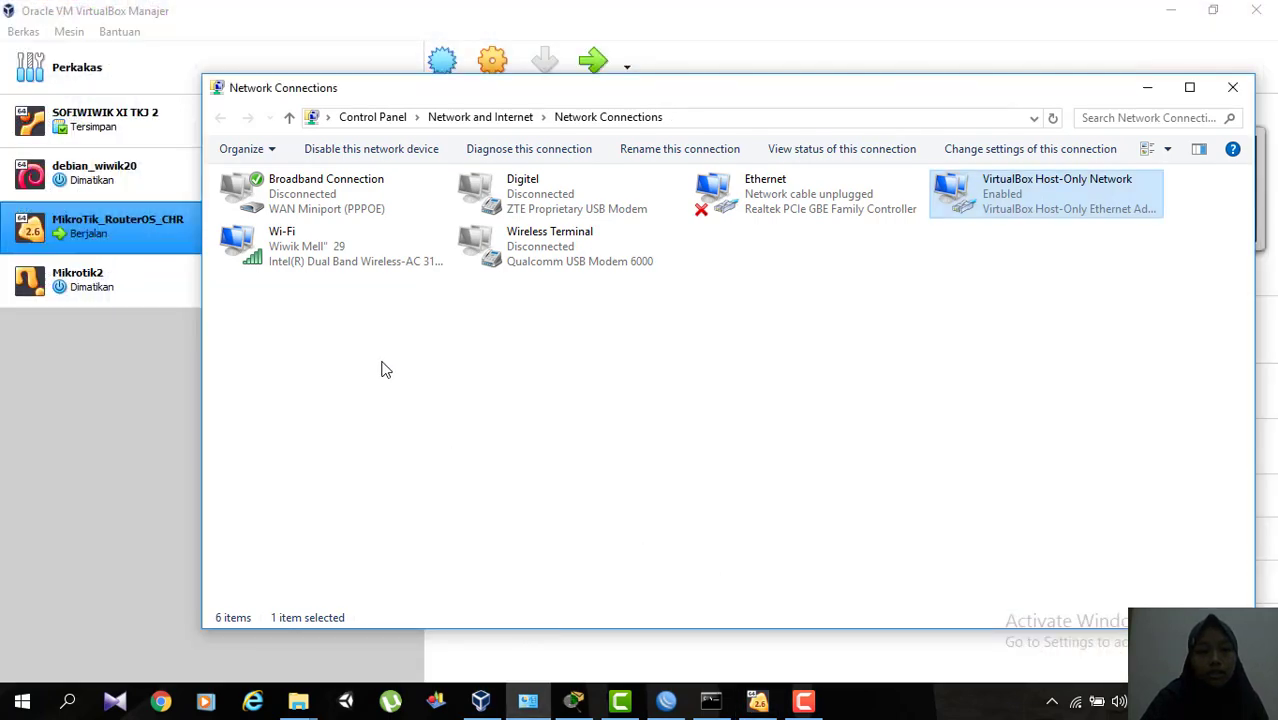
double_click(1039, 201)
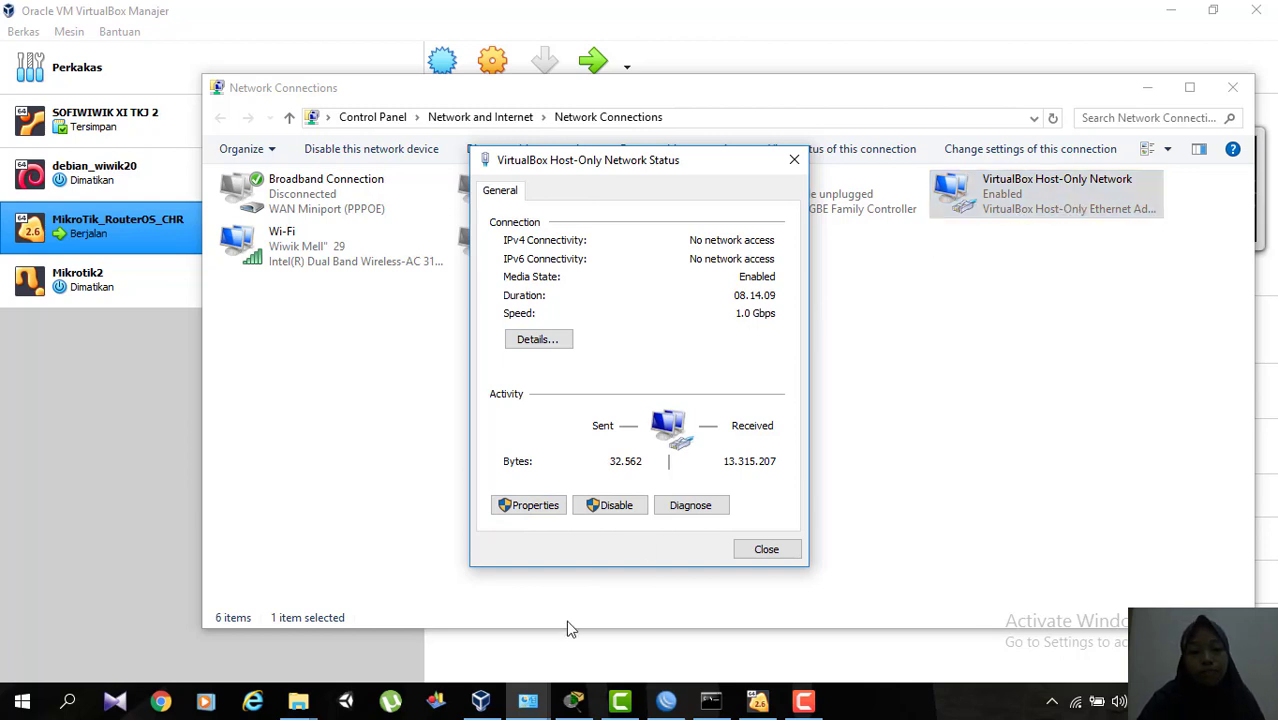
left_click(527, 506)
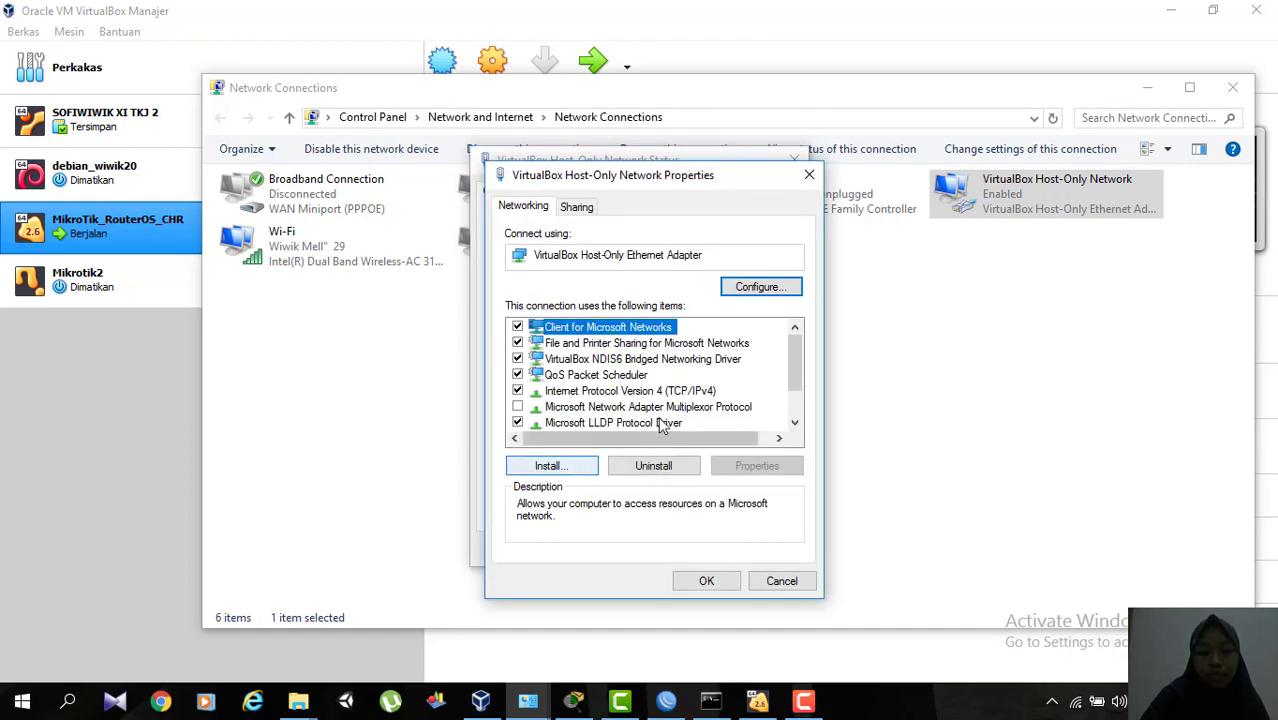
double_click(616, 391)
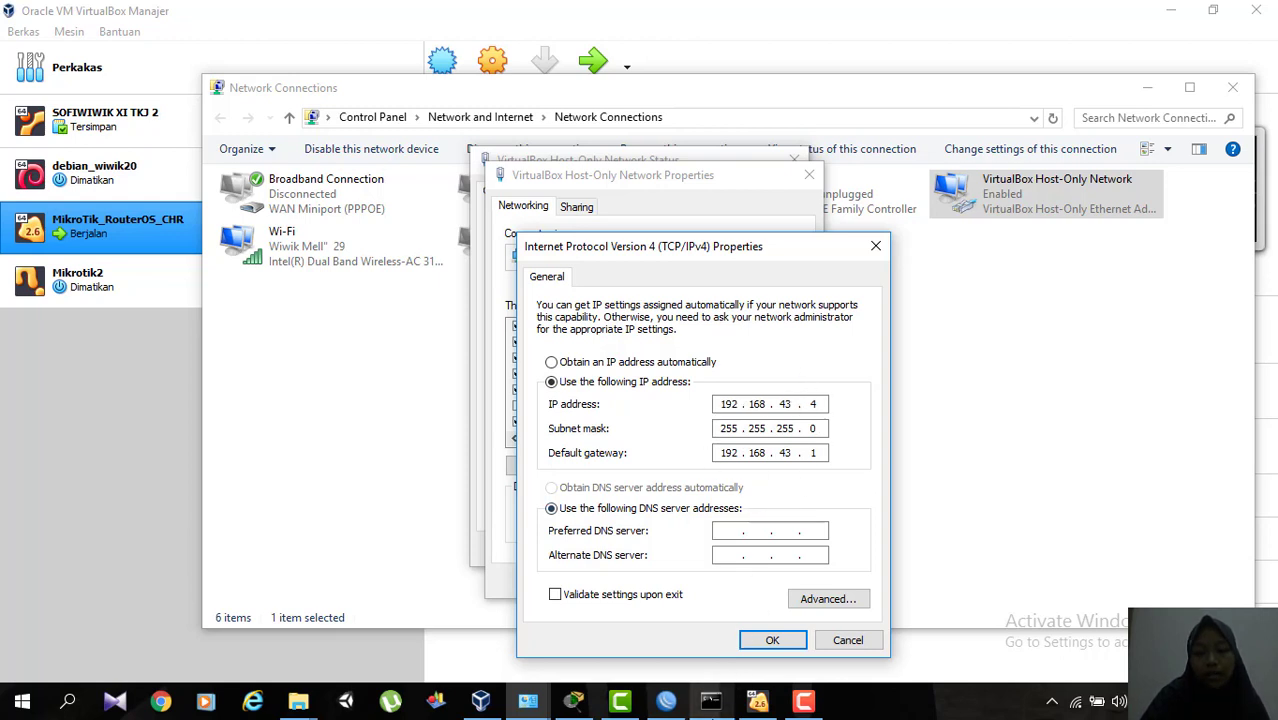
mouse_move(735, 712)
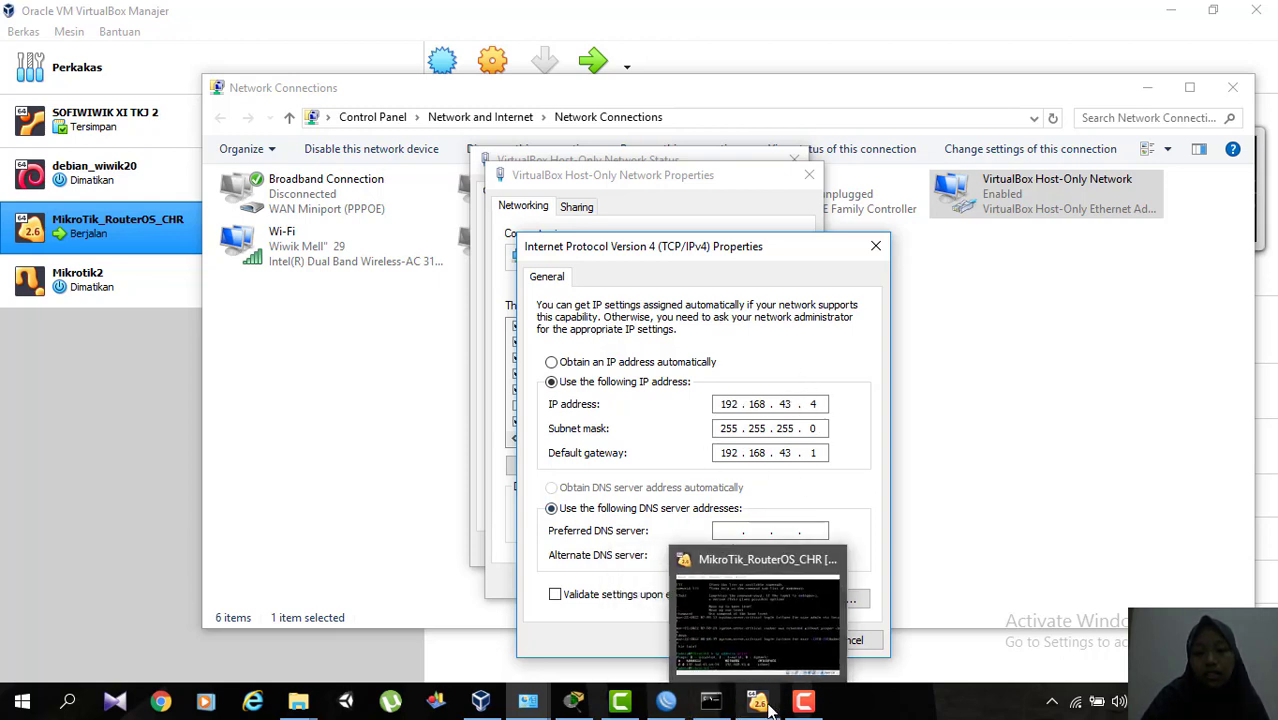
mouse_move(774, 629)
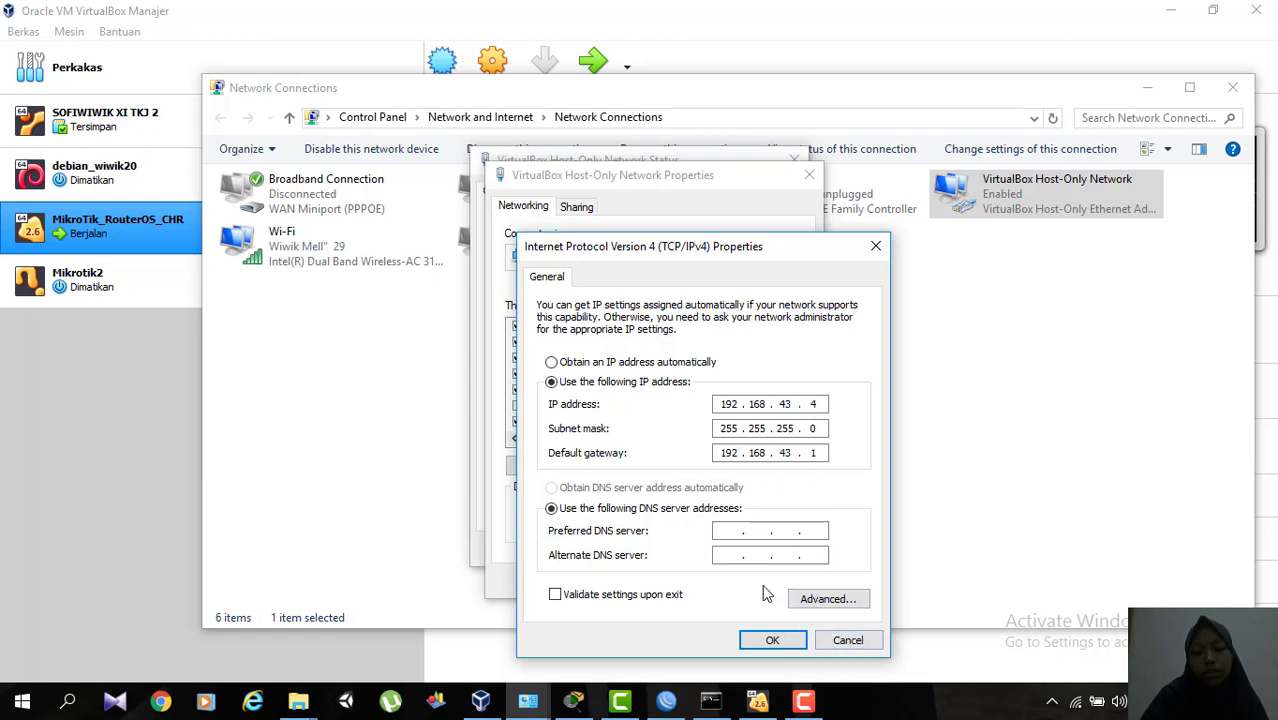
left_click(772, 641)
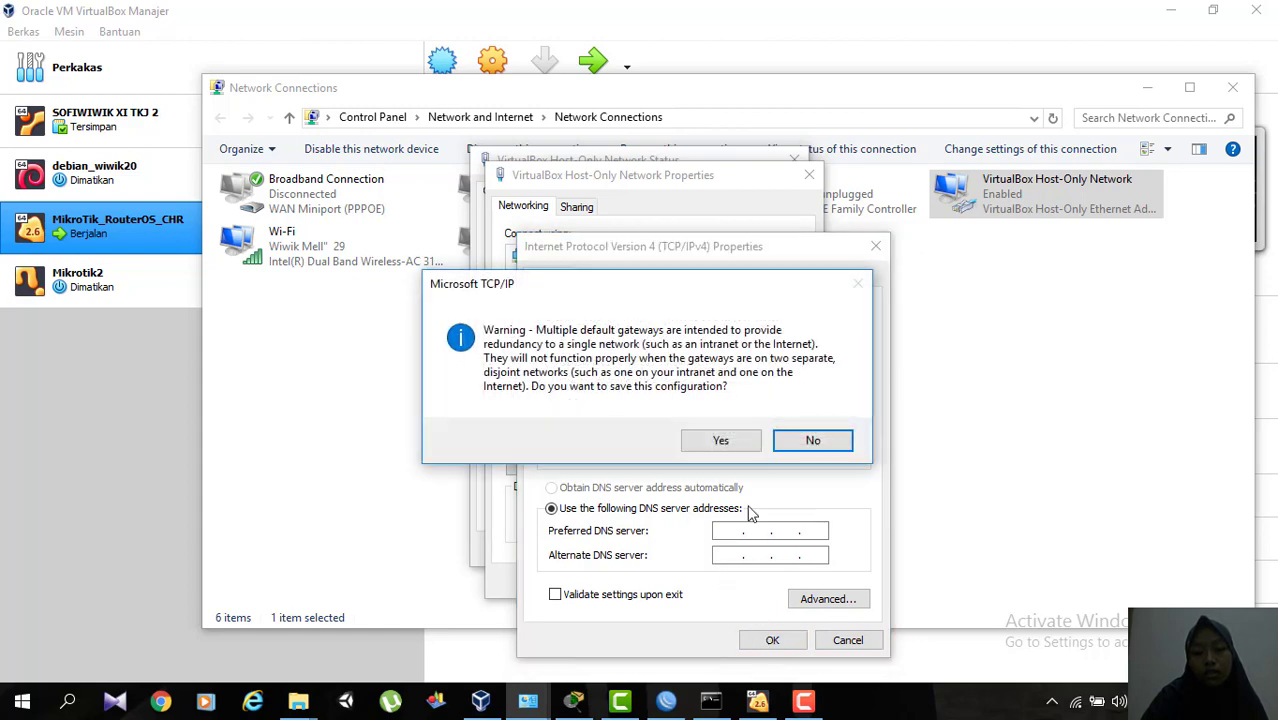
left_click(738, 447)
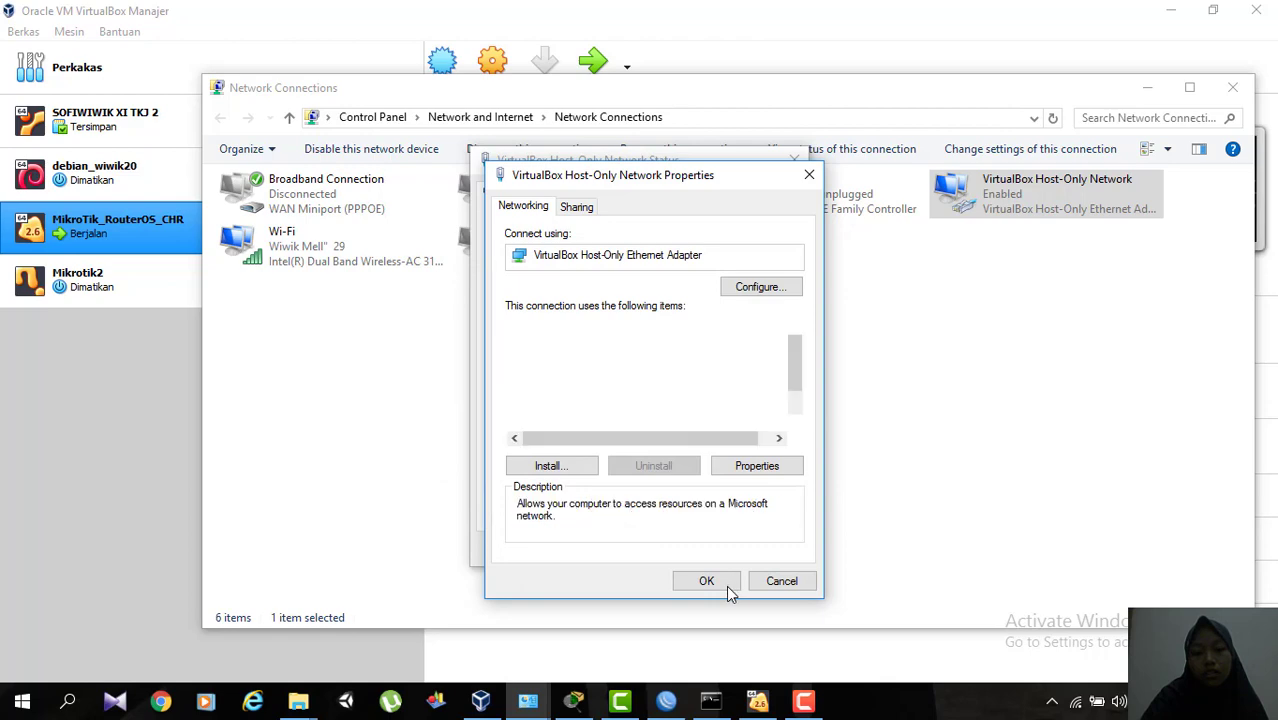
left_click(727, 585)
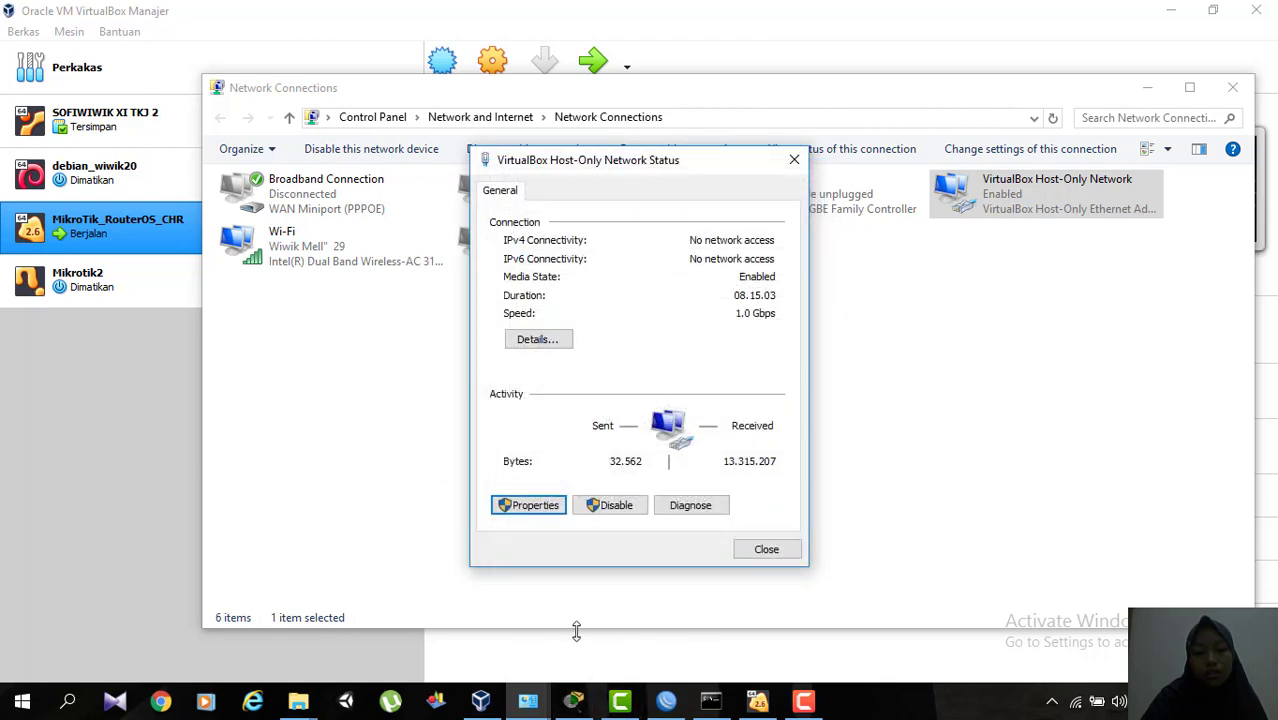
Recheck the VirtualBox Host-Only Network's IPv4 properties, save them again and close the adapter's status window.
left_click(548, 512)
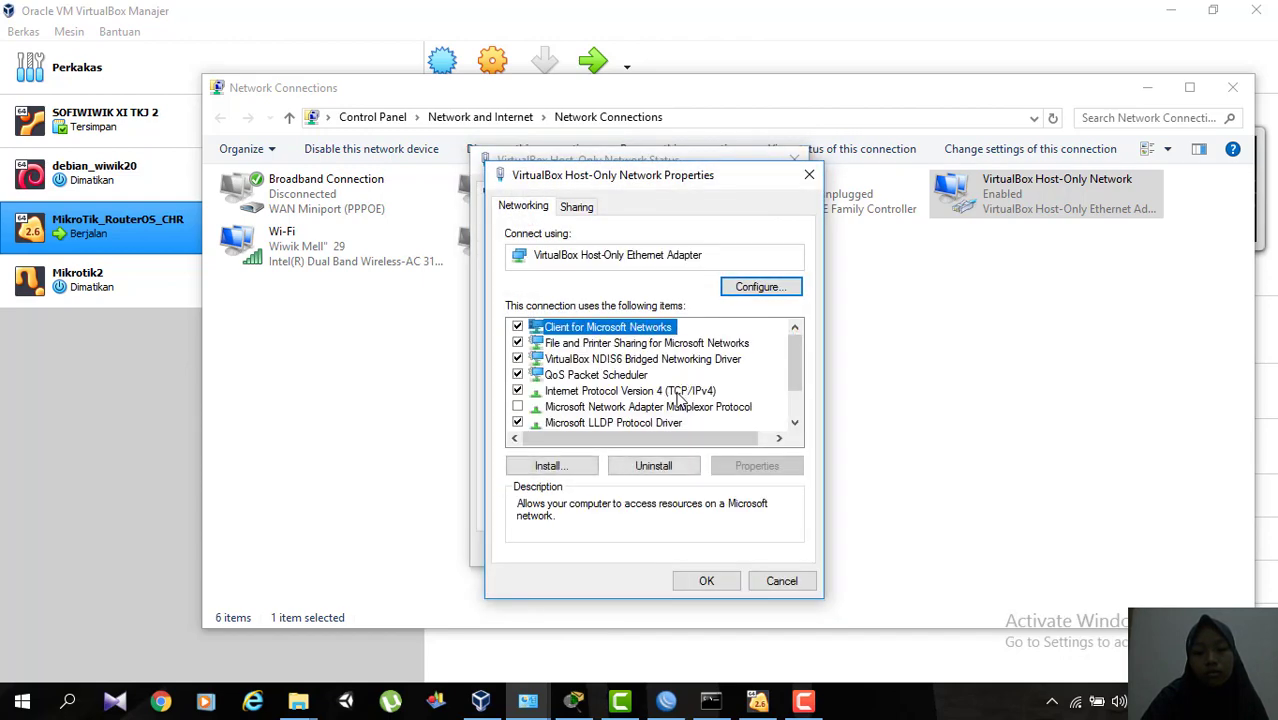
double_click(677, 392)
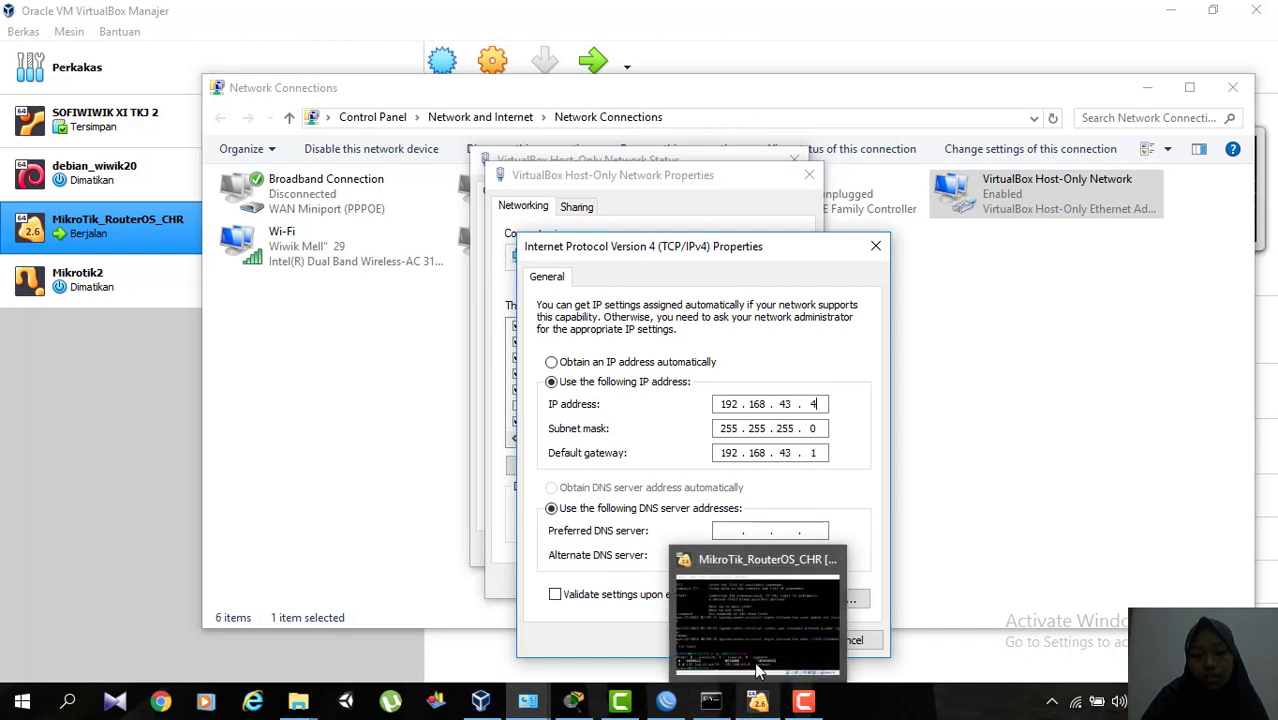
mouse_move(757, 672)
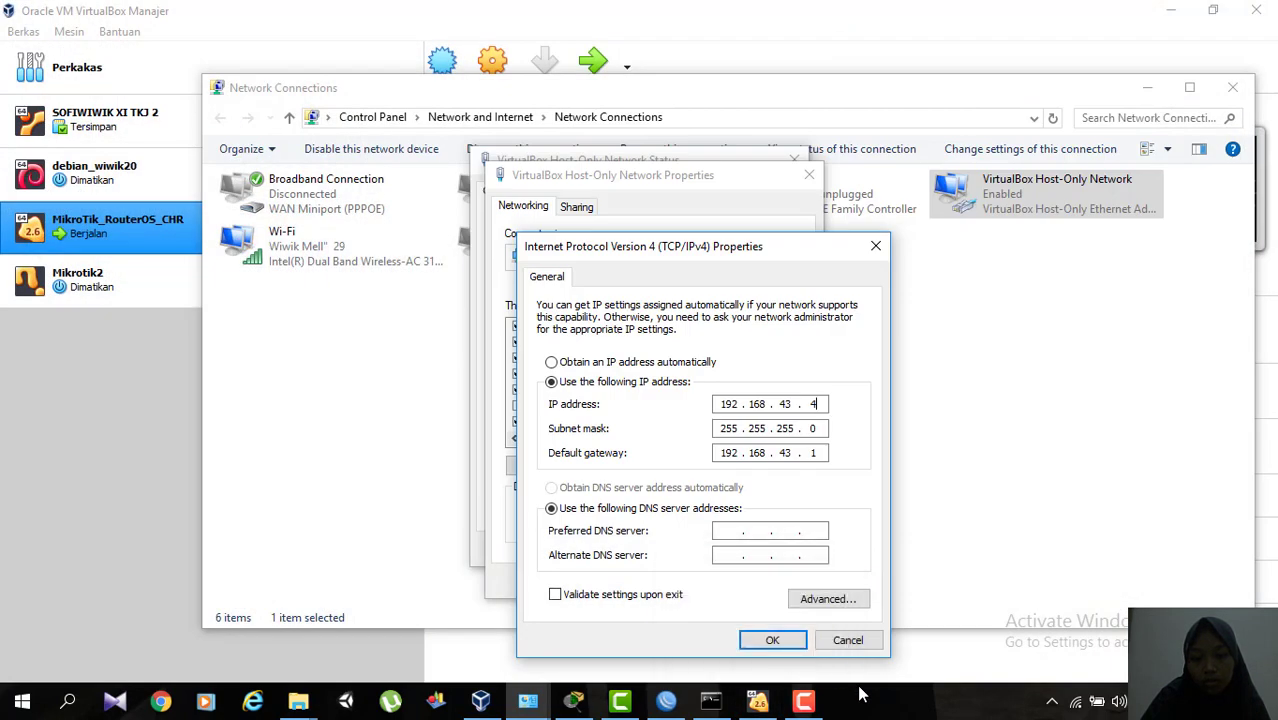
left_click(772, 640)
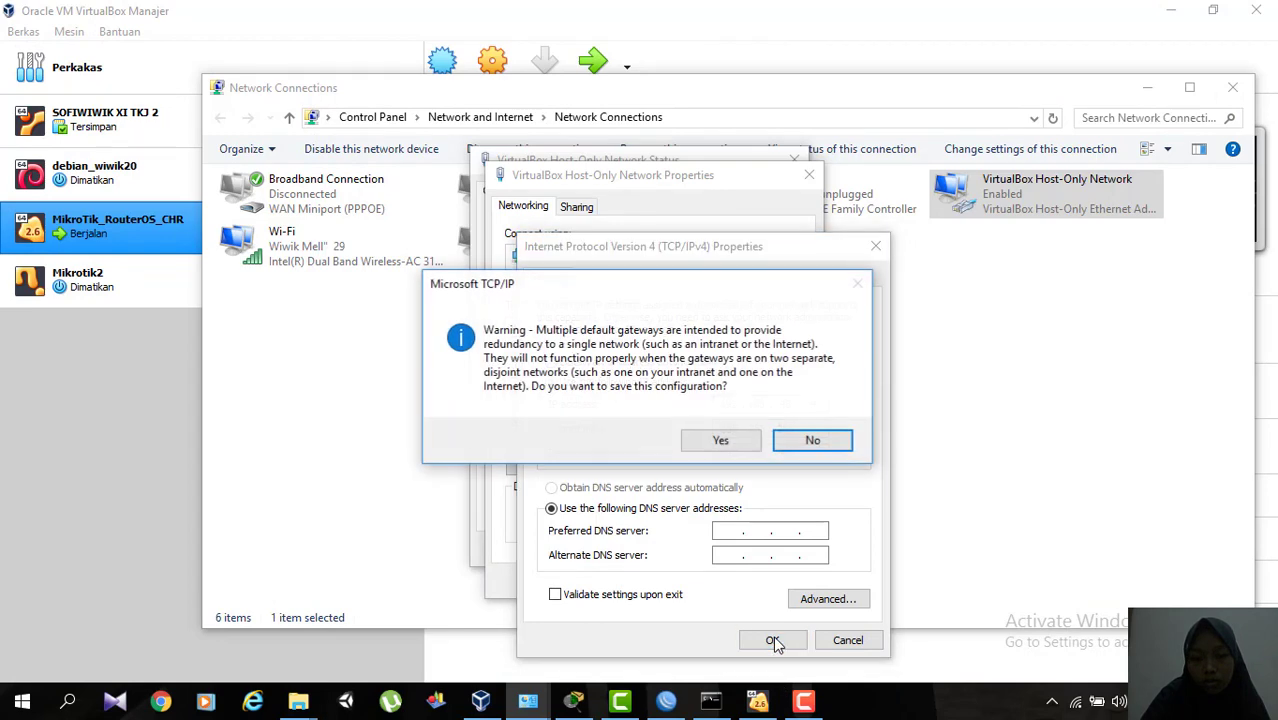
left_click(721, 441)
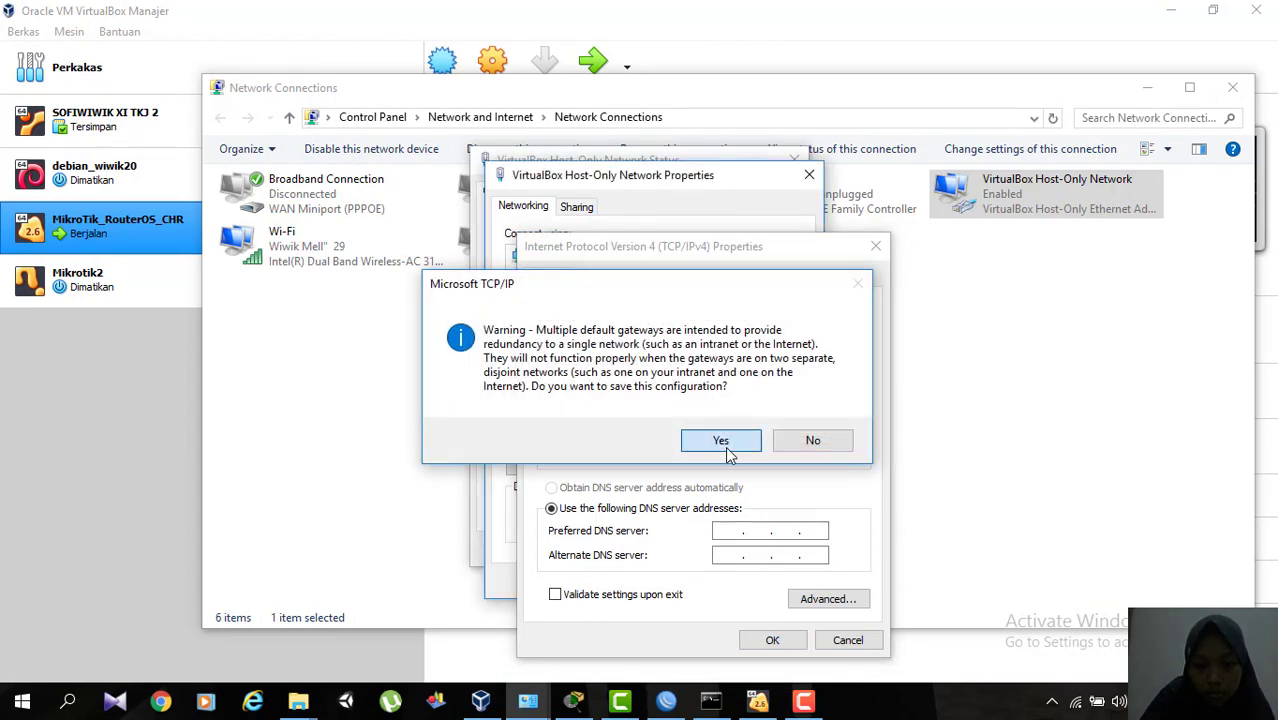
left_click(696, 582)
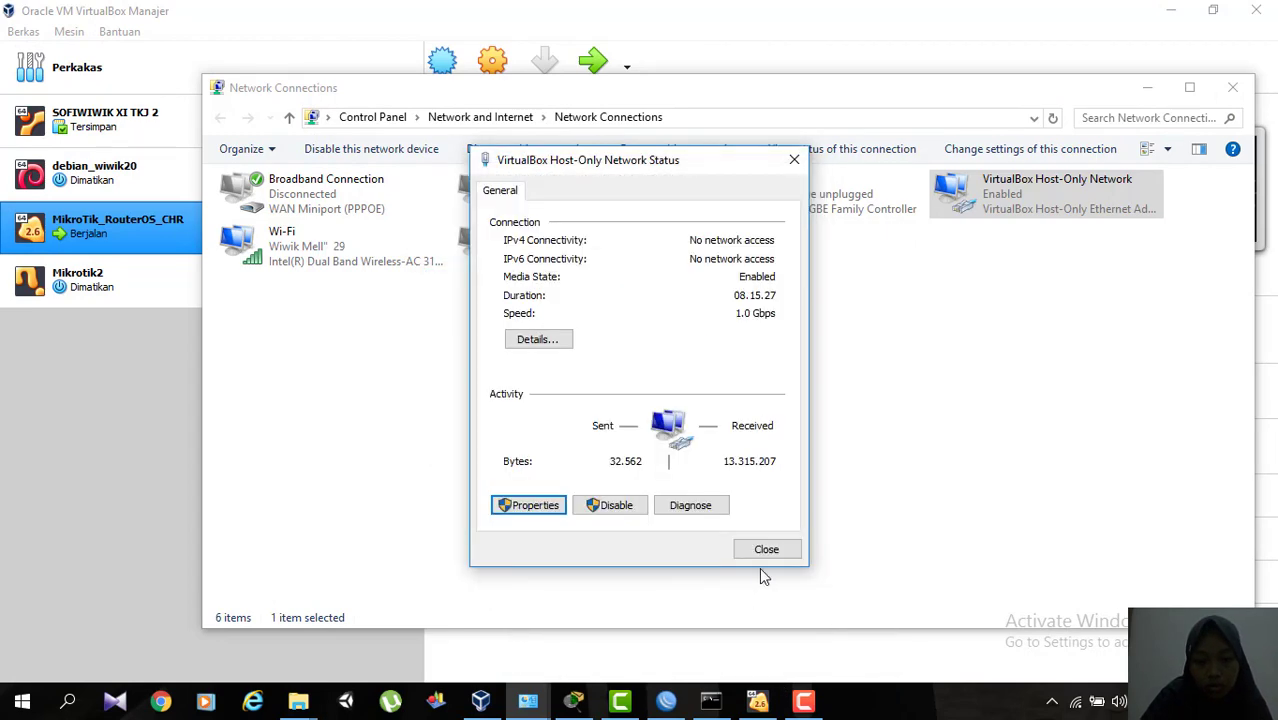
left_click(766, 550)
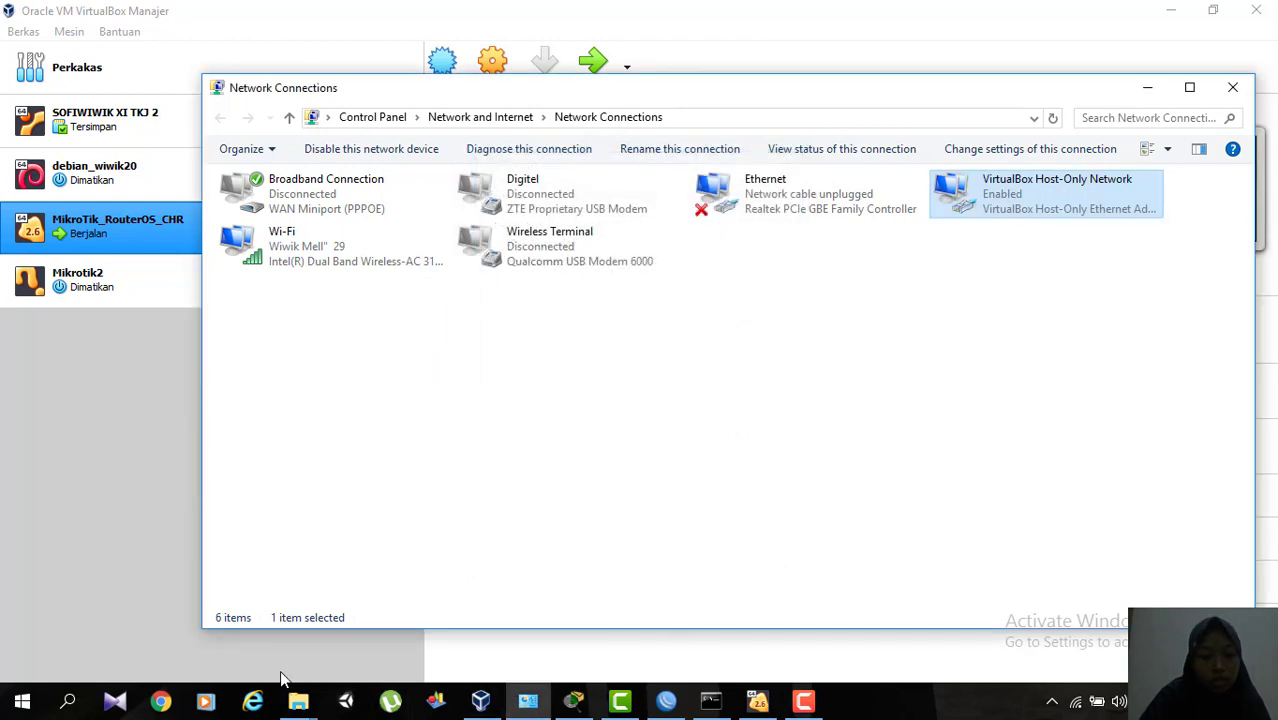
Switch to Command Prompt and test the connection to the gateway with the command ping 192.168.43.1.
left_click(711, 701)
type("p")
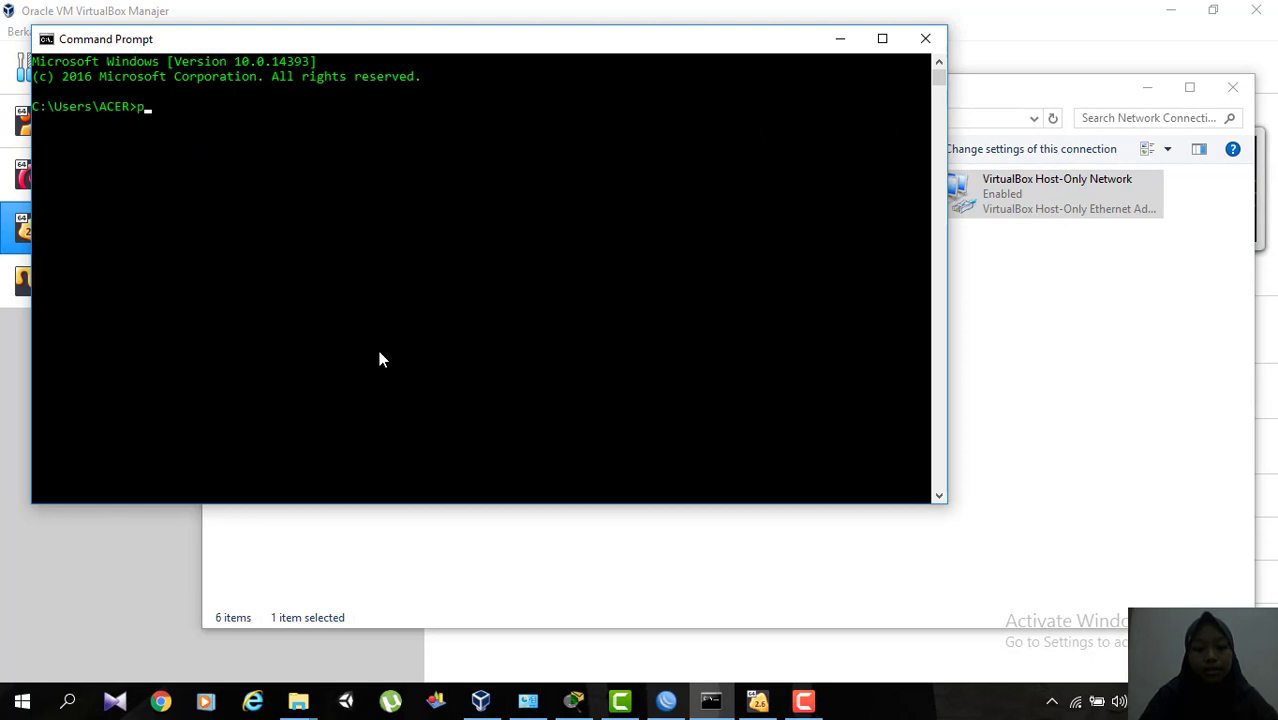
type("ing 19")
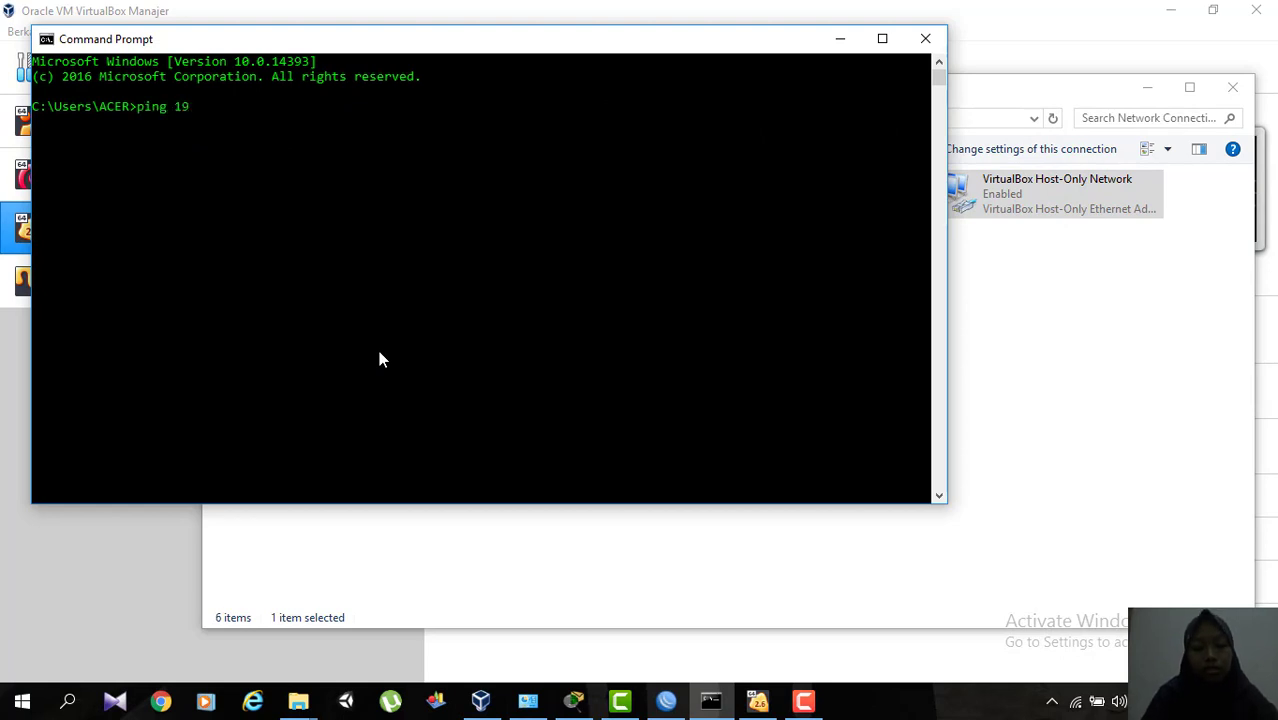
type("2.16")
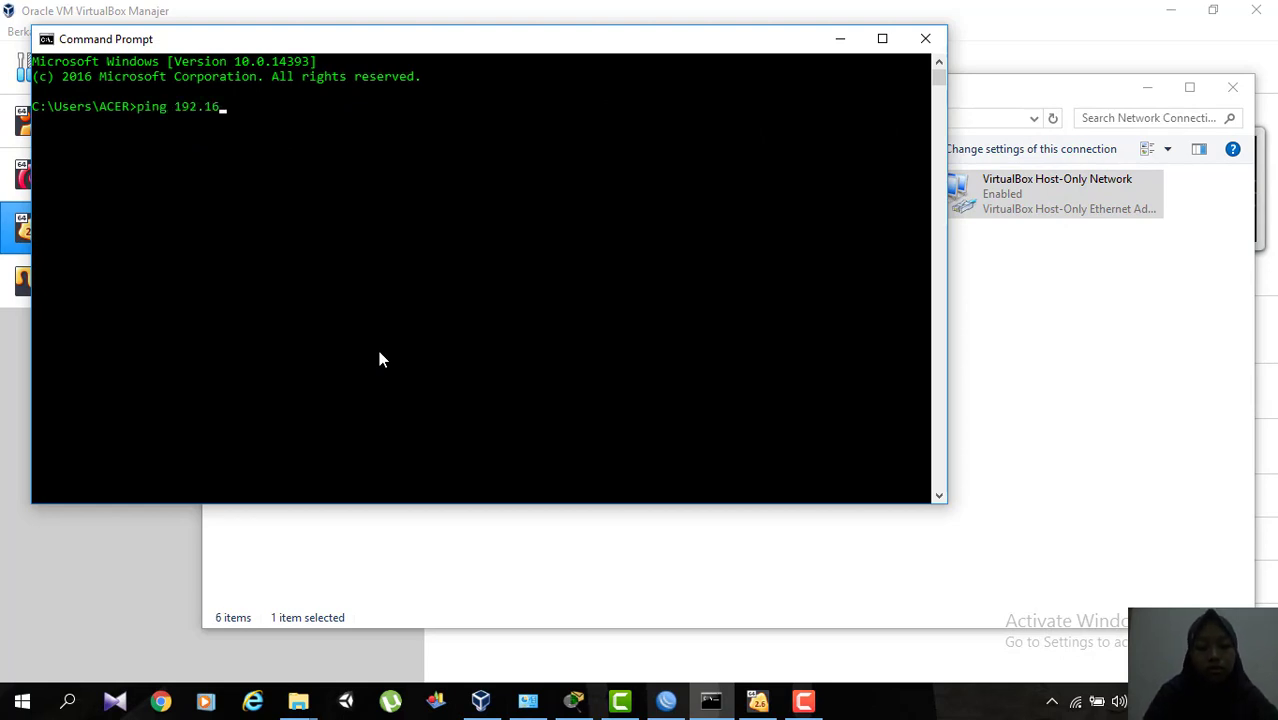
type("8.43.1")
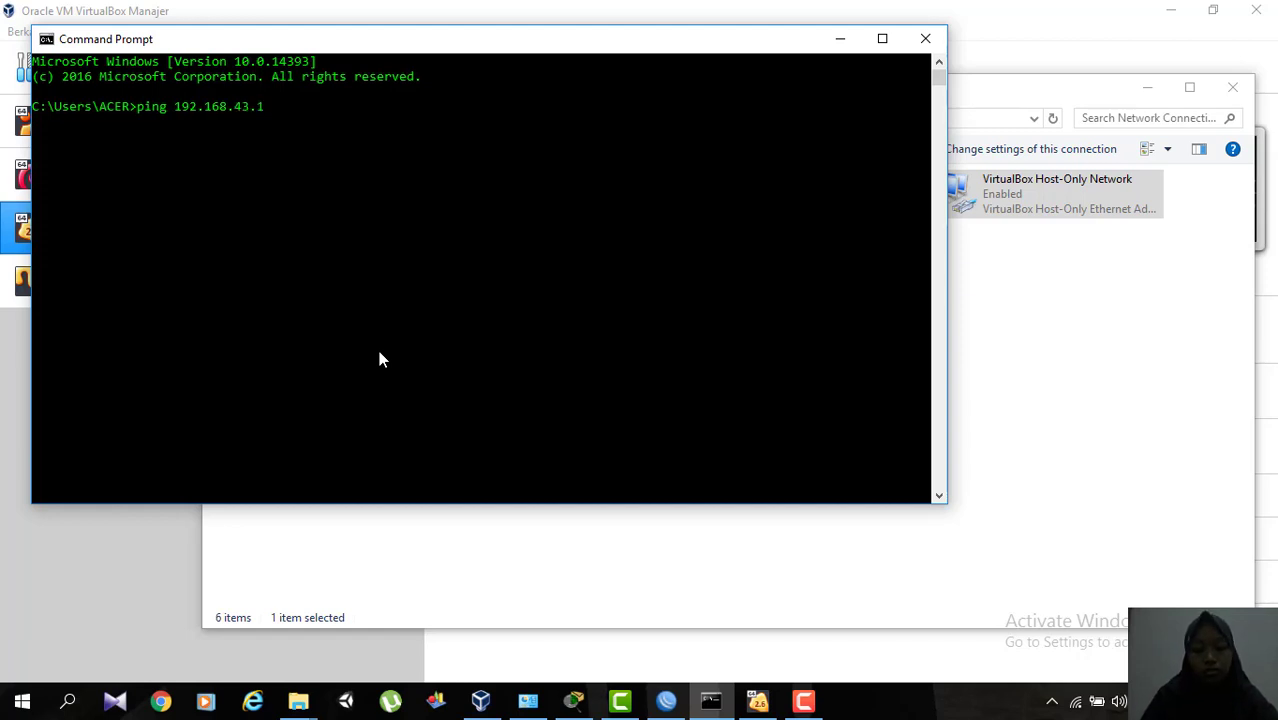
key("Return")
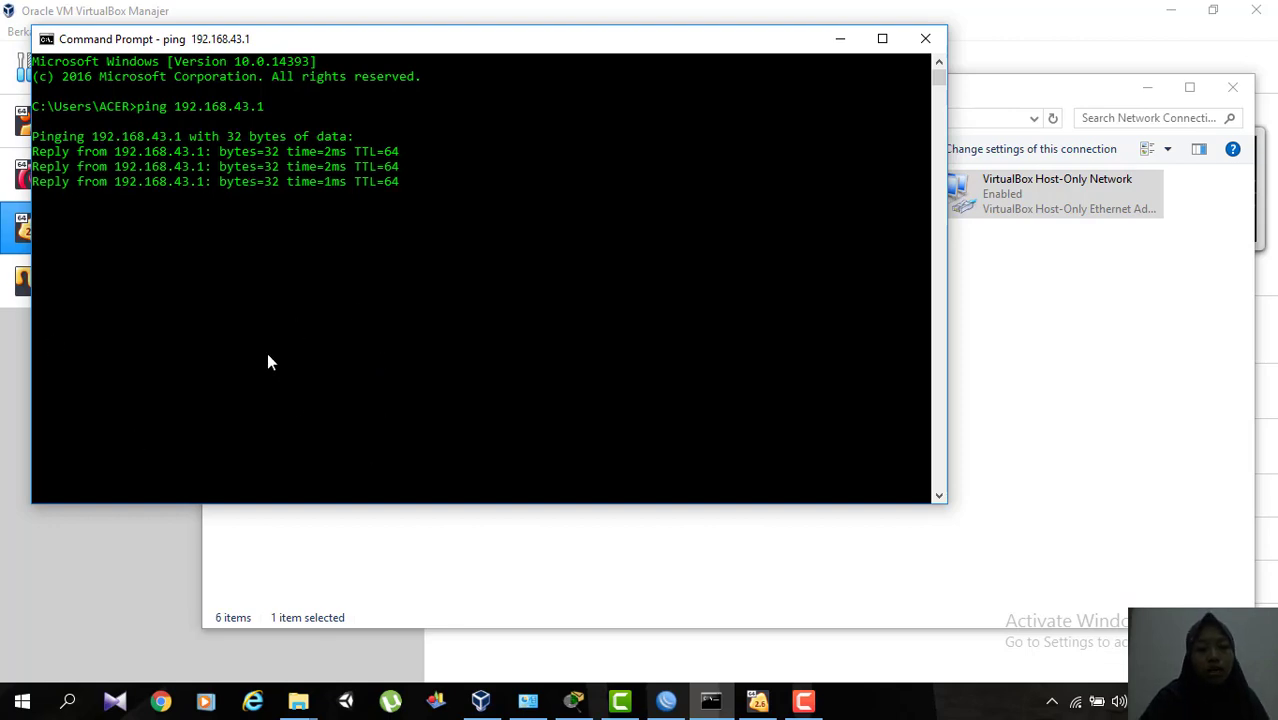
mouse_move(756, 709)
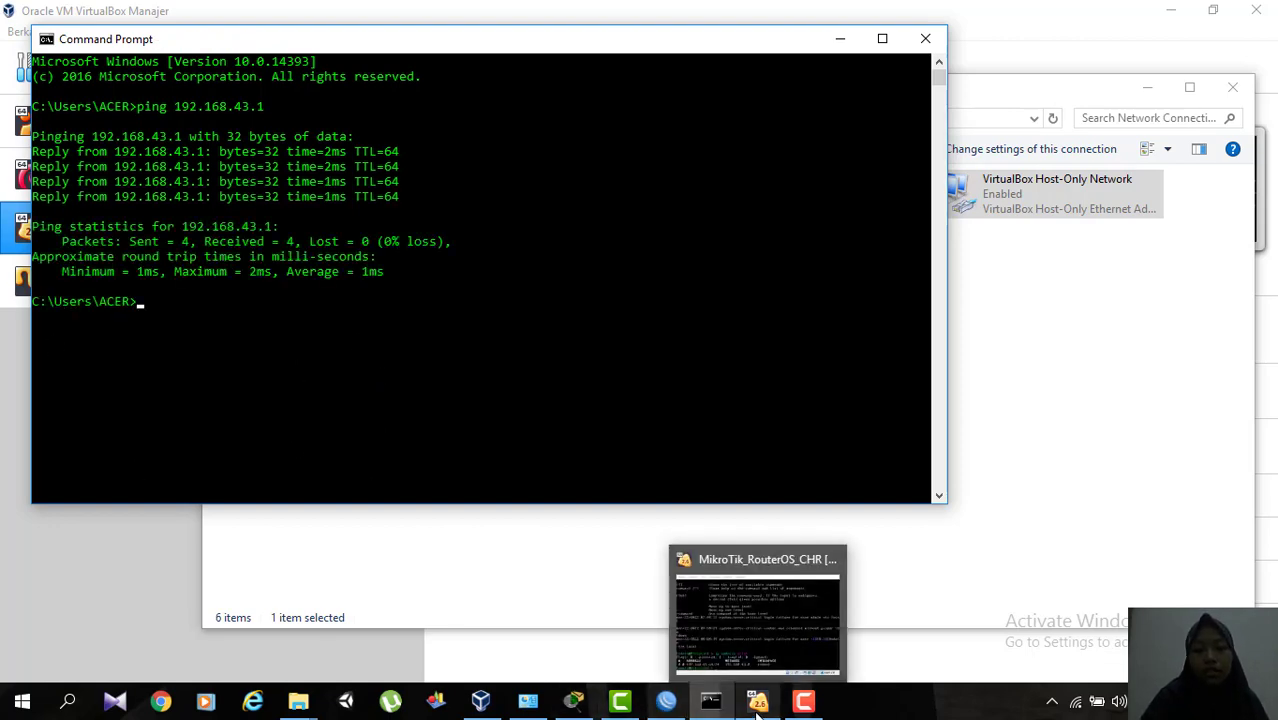
mouse_move(768, 648)
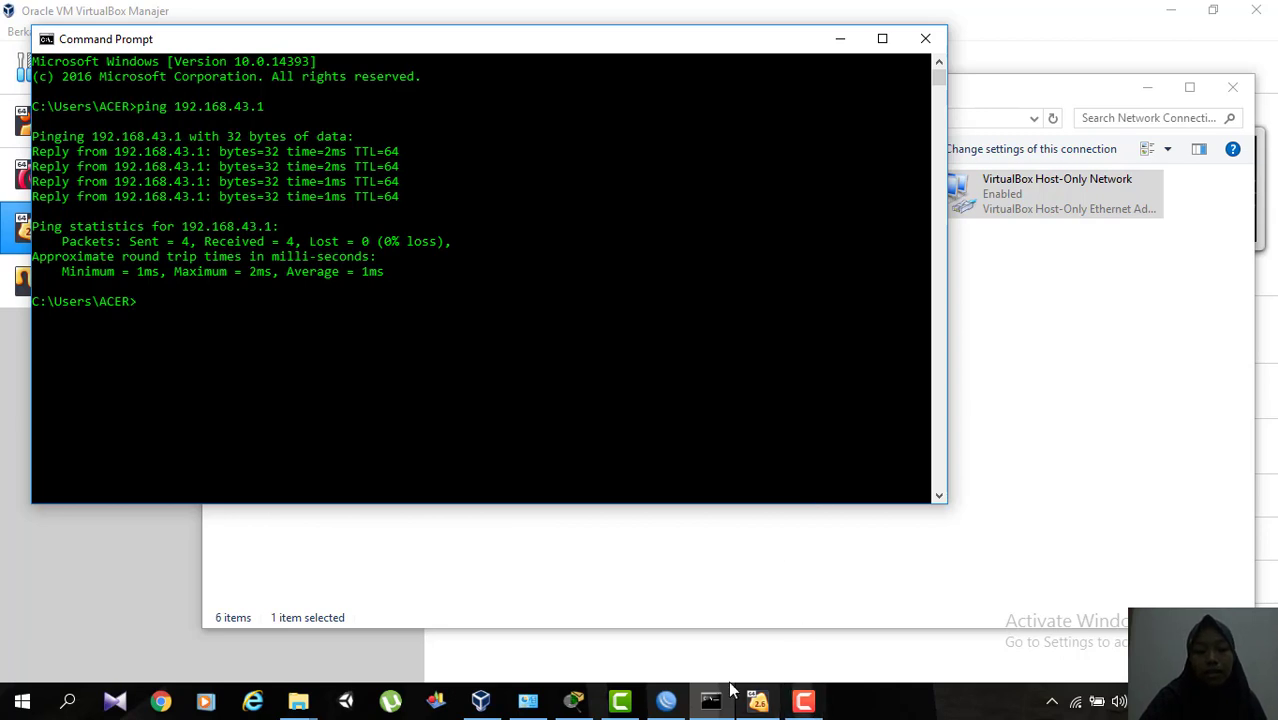
Switch to WinBox, refresh the neighbor list and connect to the Mikrotik router 08:00:27:61:0A:D9 as admin with the saved password.
left_click(668, 702)
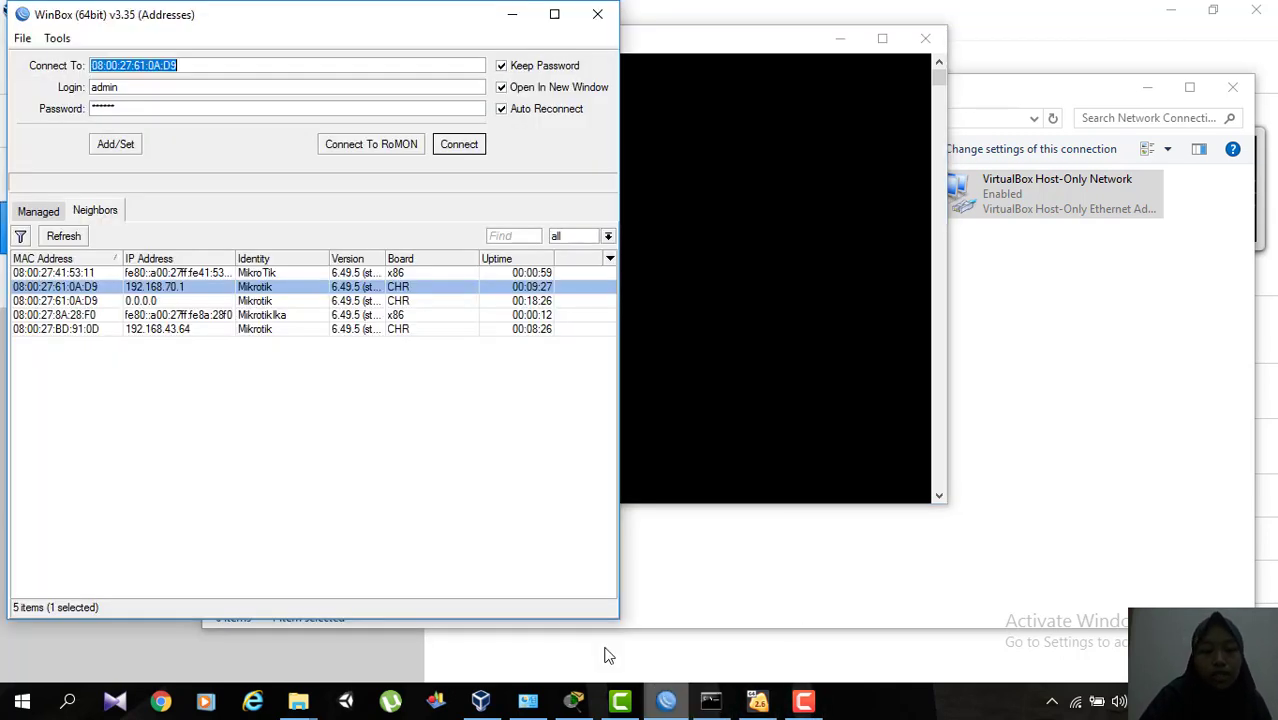
left_click(84, 241)
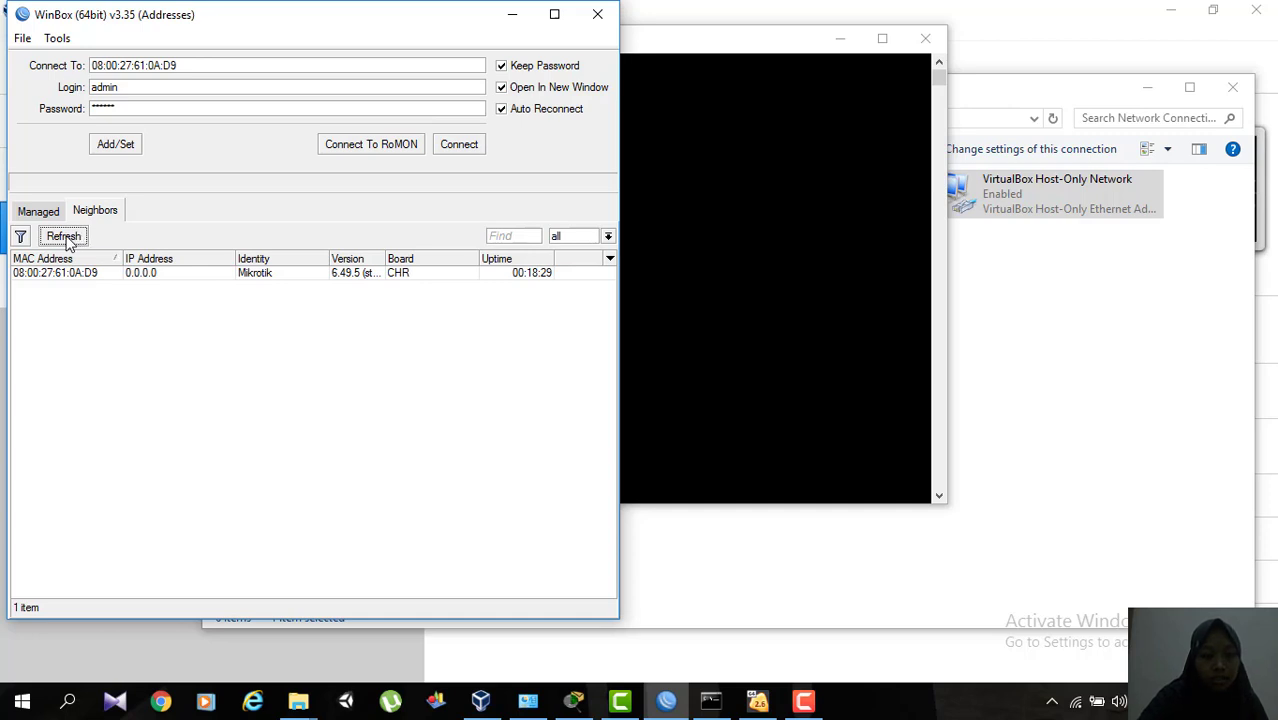
left_click(68, 243)
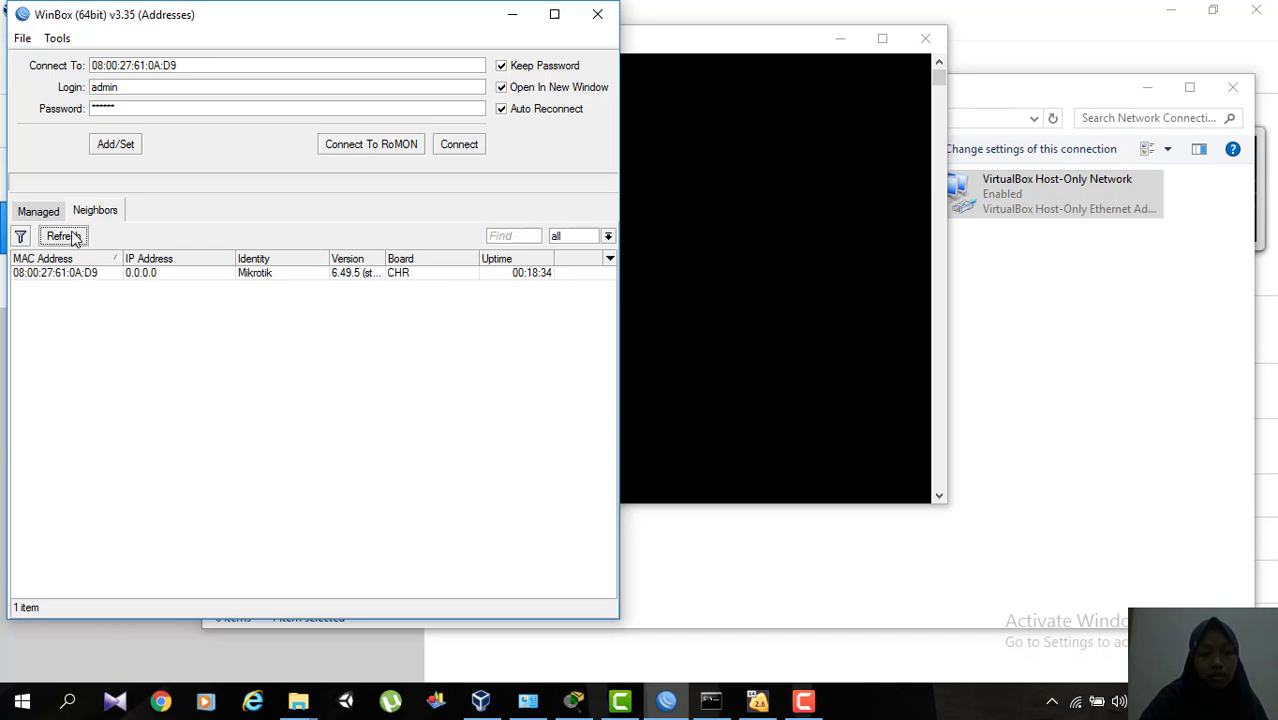
left_click(72, 237)
left_click(75, 279)
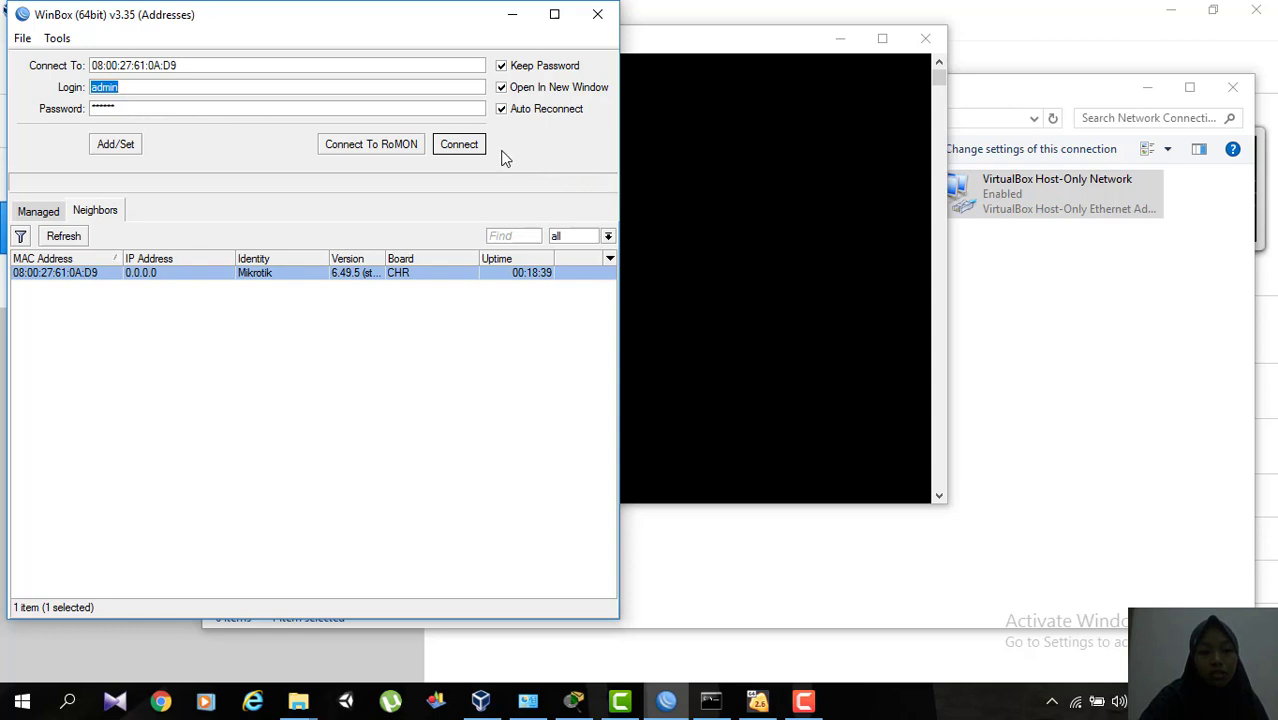
left_click(460, 148)
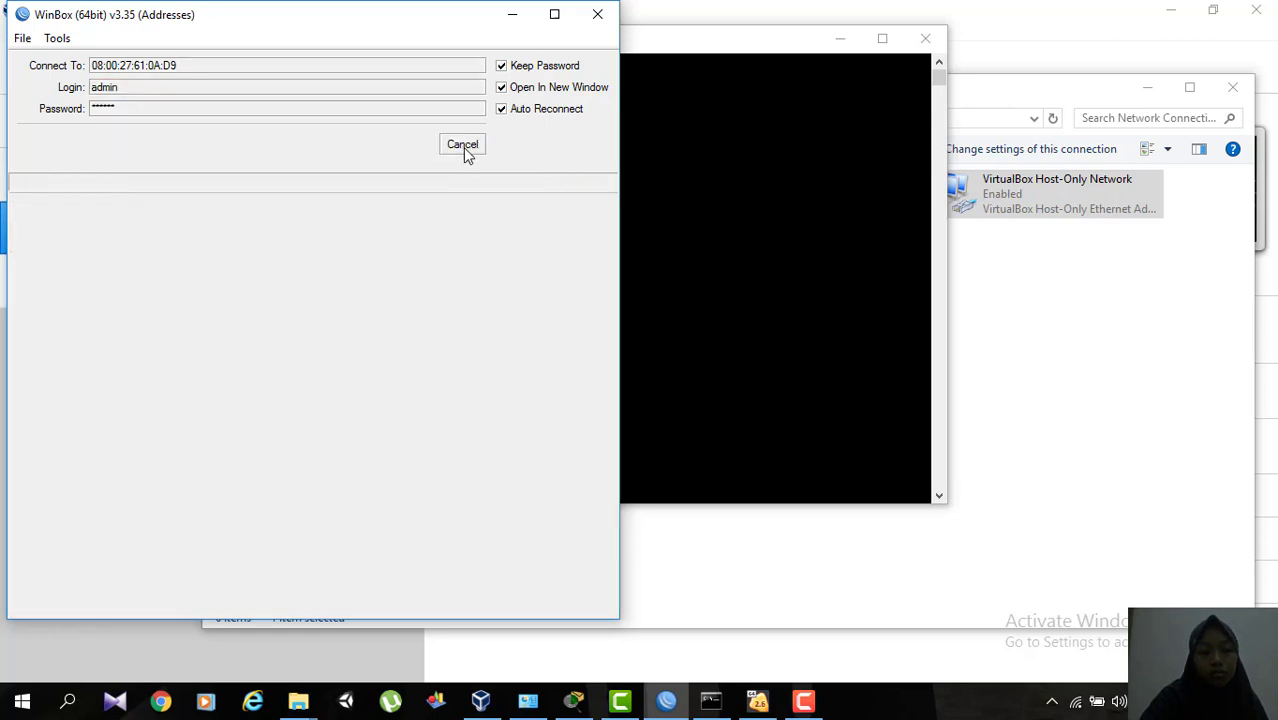
left_click(463, 147)
left_click(466, 154)
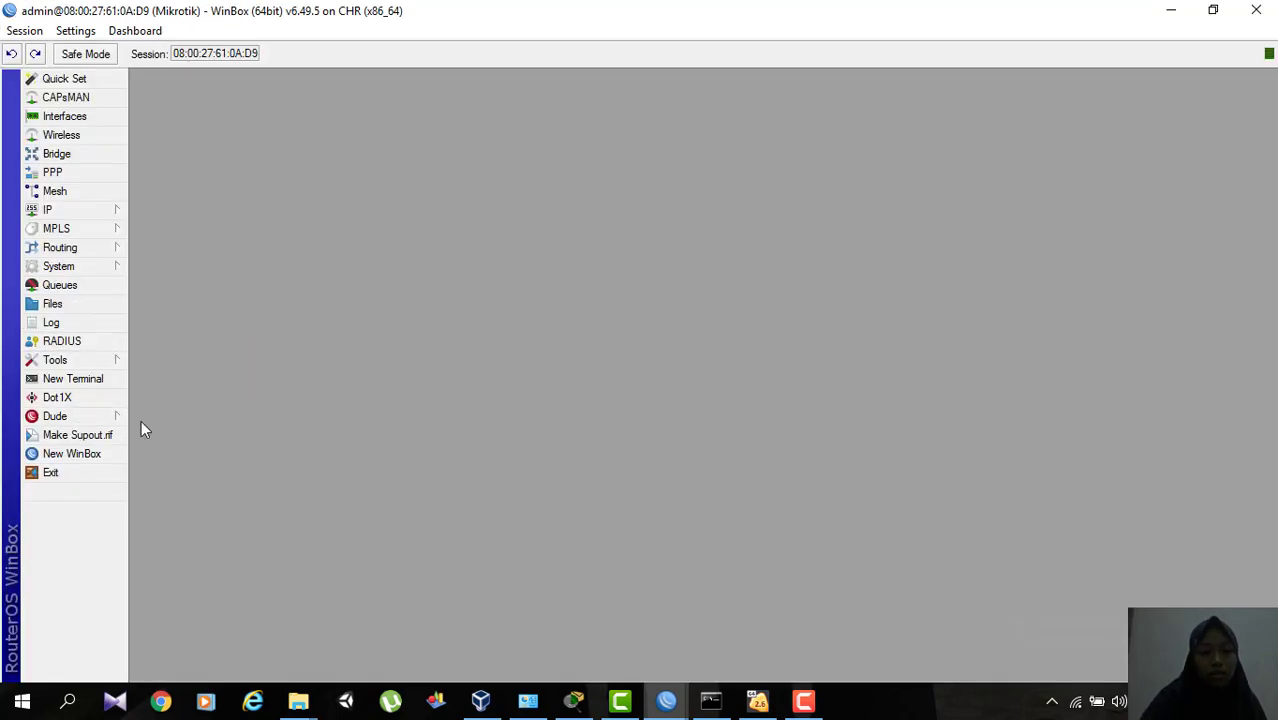
left_click(80, 210)
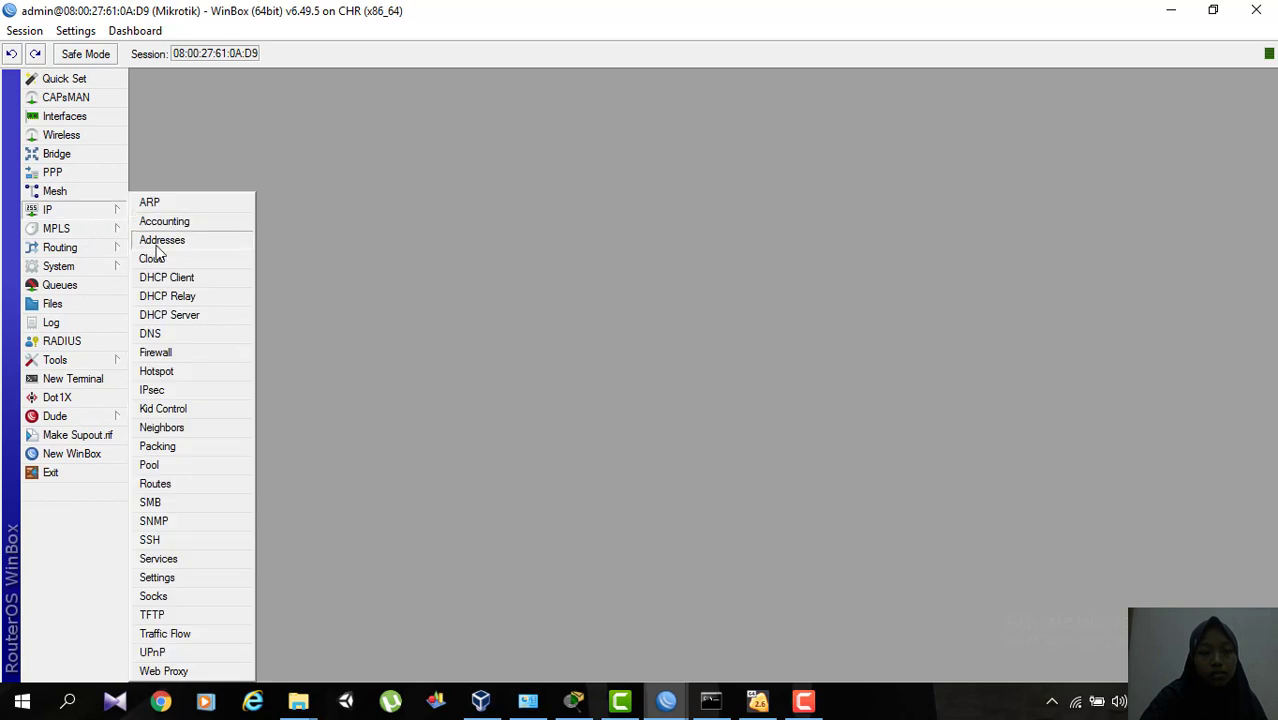
left_click(160, 255)
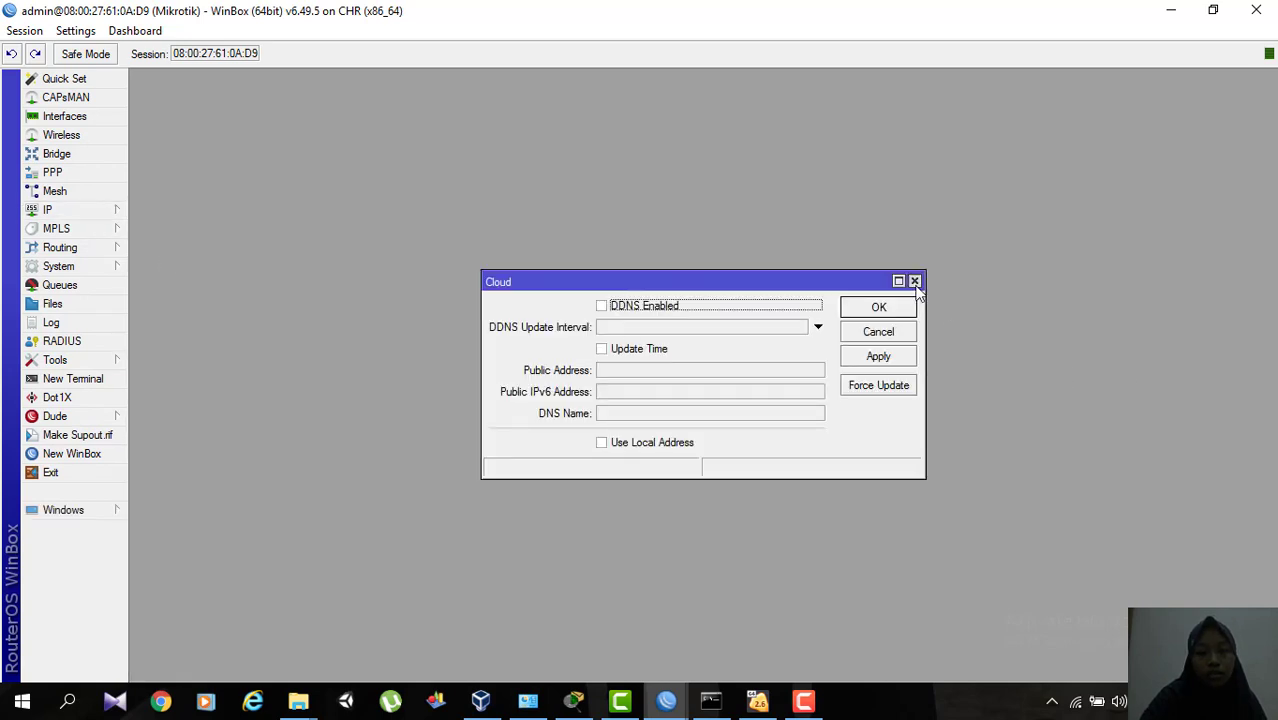
left_click(914, 282)
Open the router's IP address list and examine the address assigned to its interface.
left_click(112, 208)
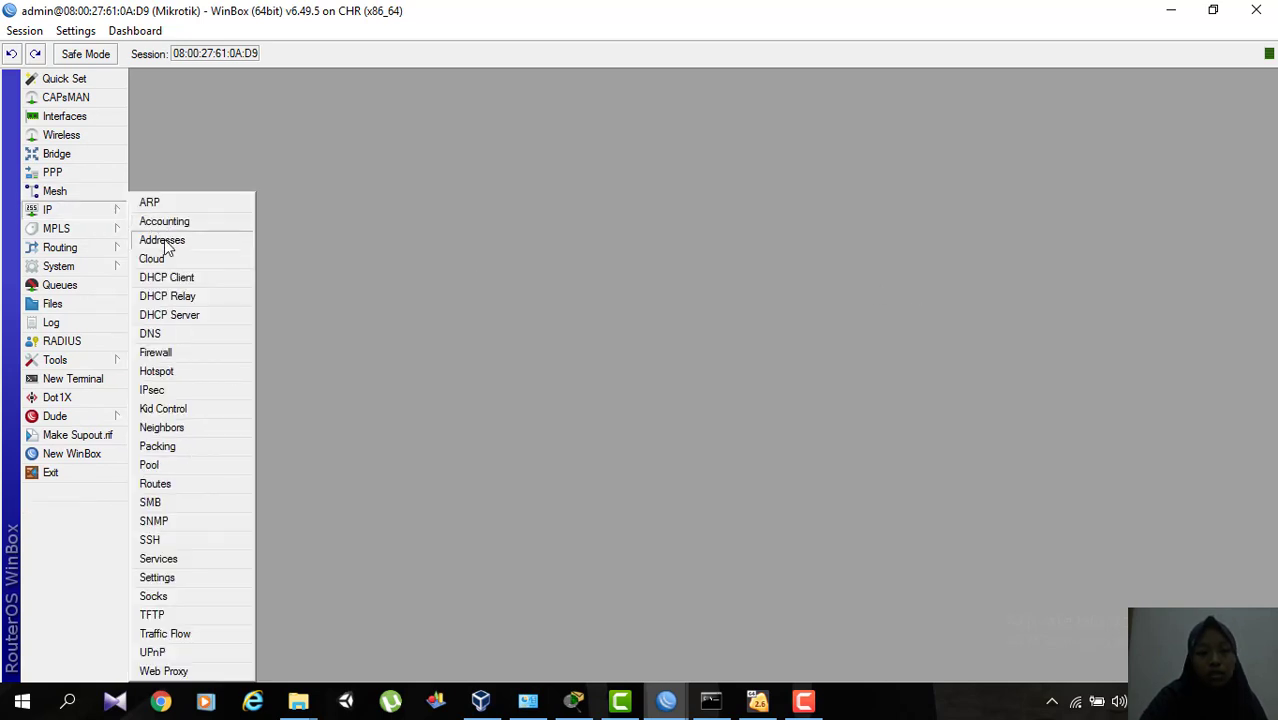
left_click(164, 240)
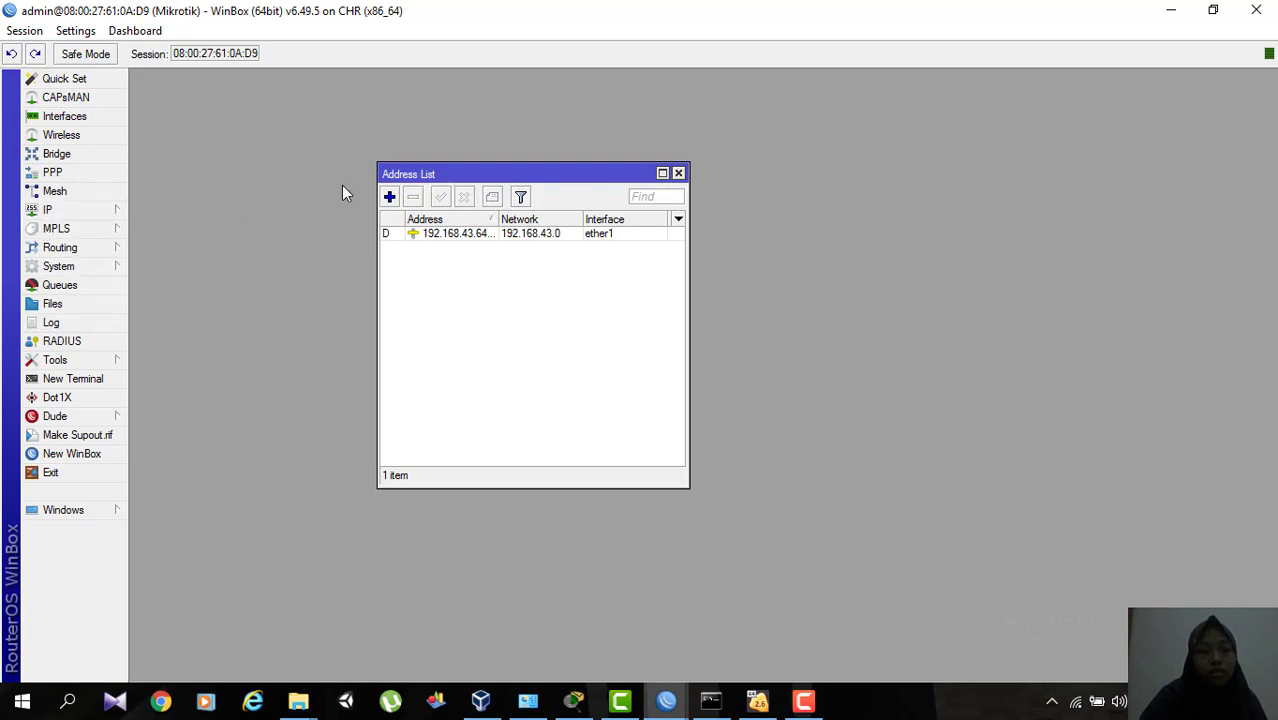
Change the router's system identity to Mikrotik followed directly by the owner's first name, and apply it.
left_click(95, 268)
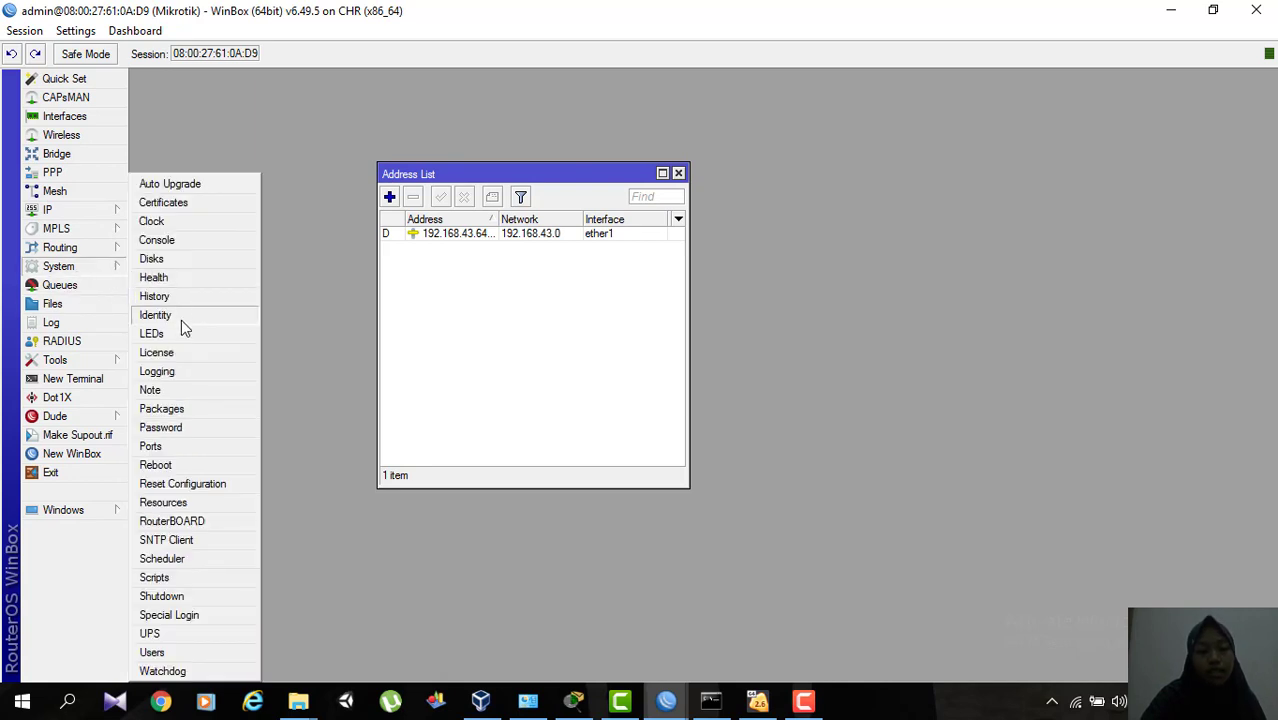
left_click(62, 247)
mouse_move(111, 266)
left_click(156, 315)
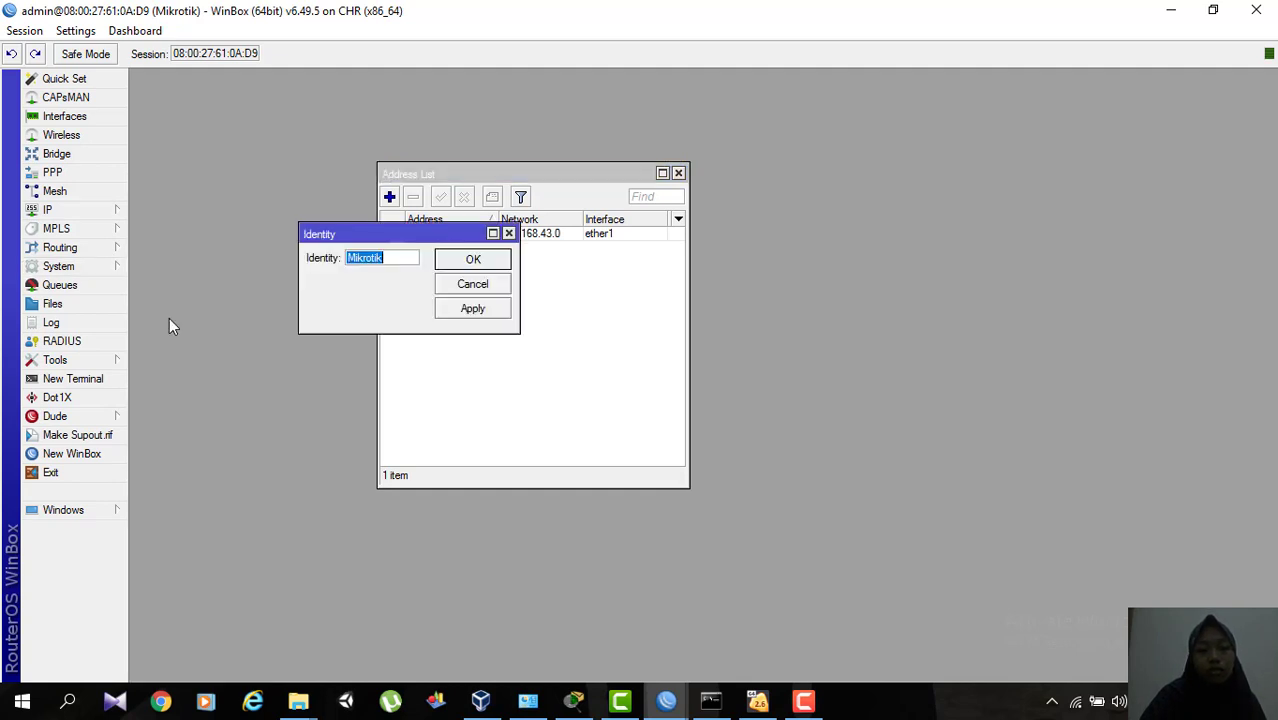
left_click(394, 258)
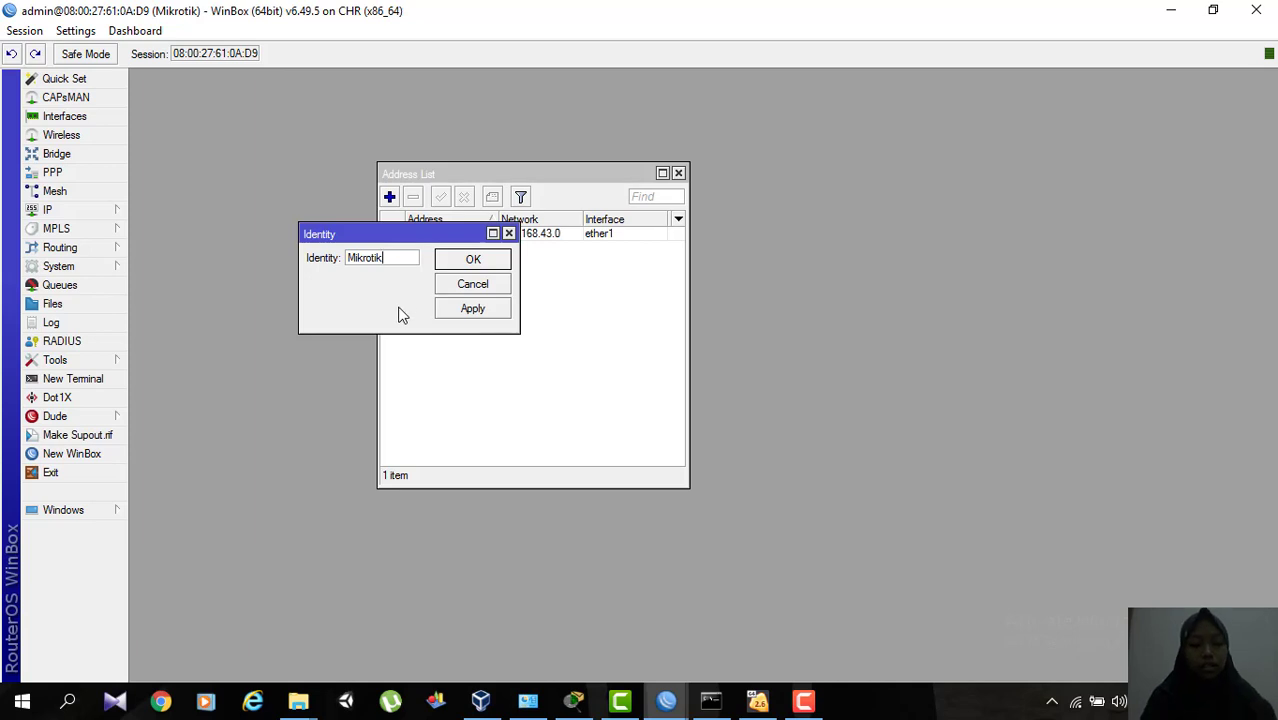
type("Wi")
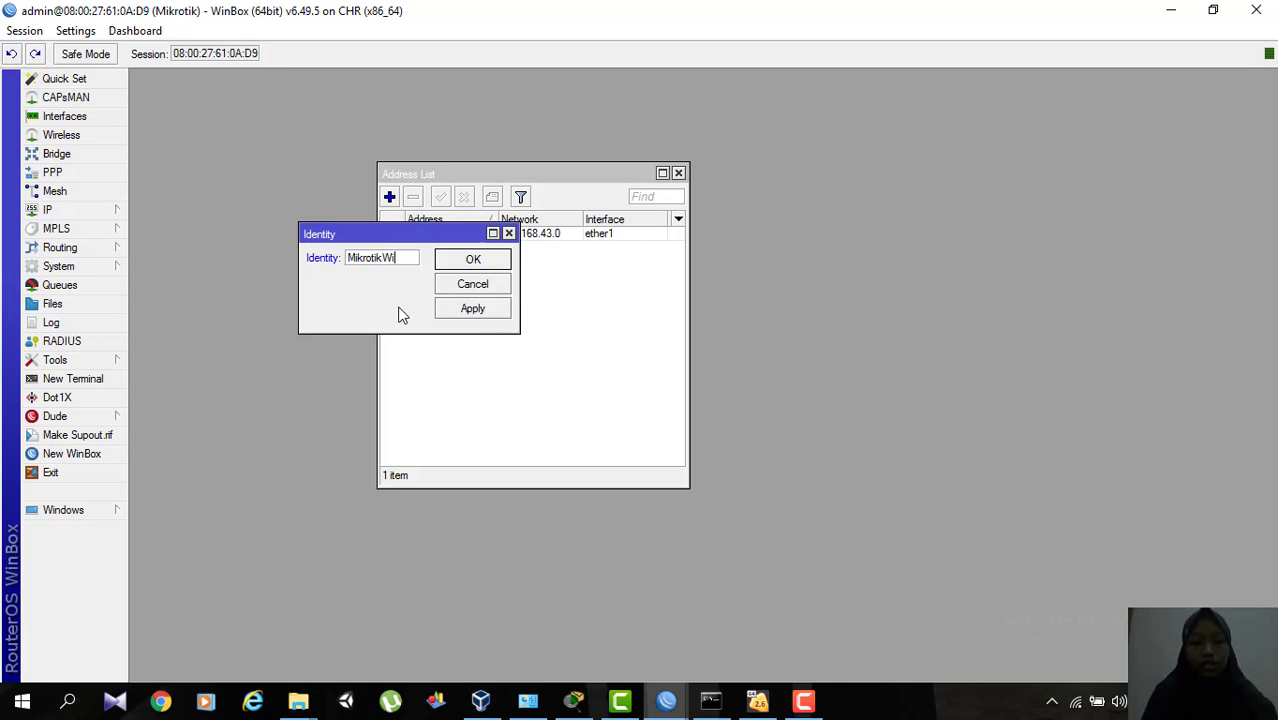
type("wik")
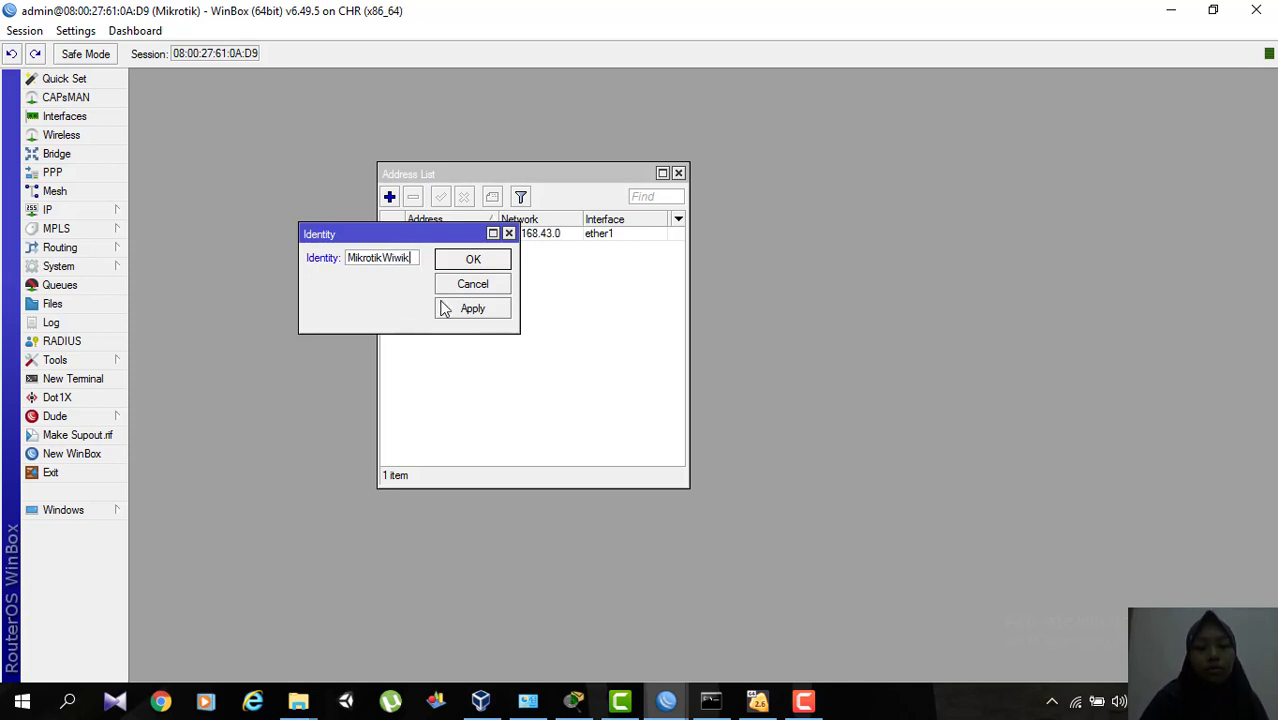
left_click(489, 312)
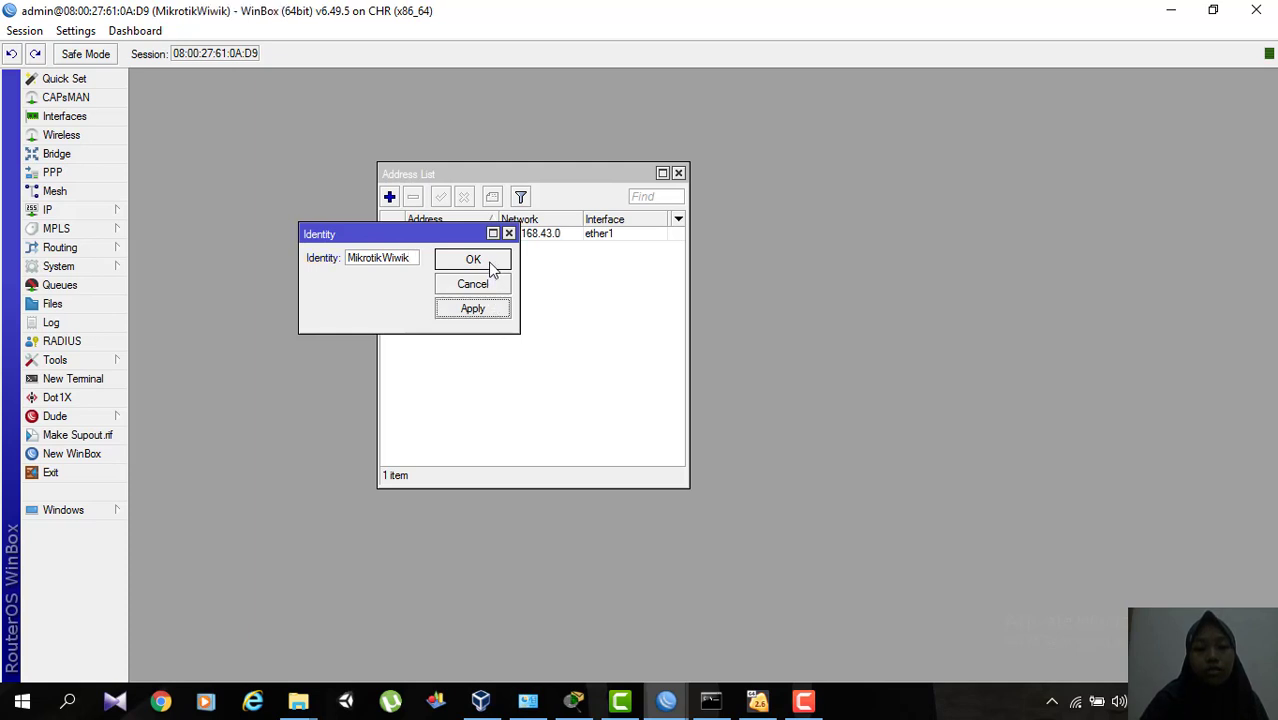
left_click(492, 262)
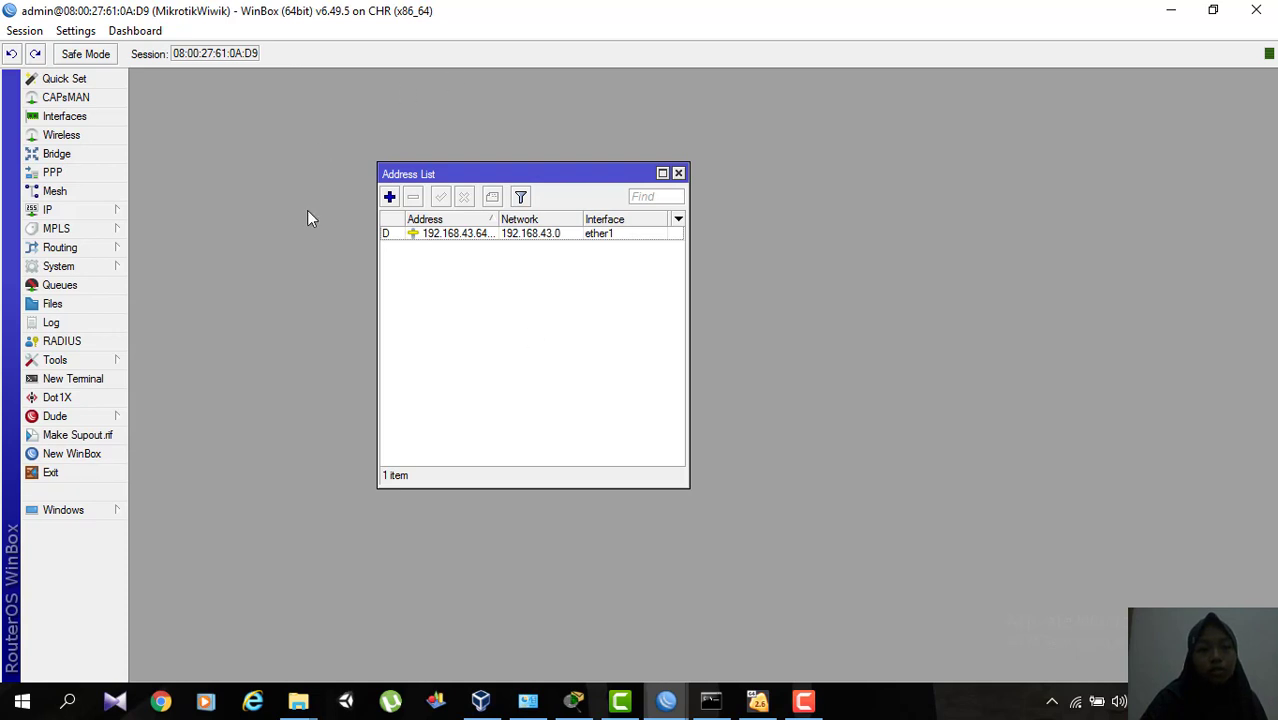
Open the router's list of user accounts.
left_click(97, 275)
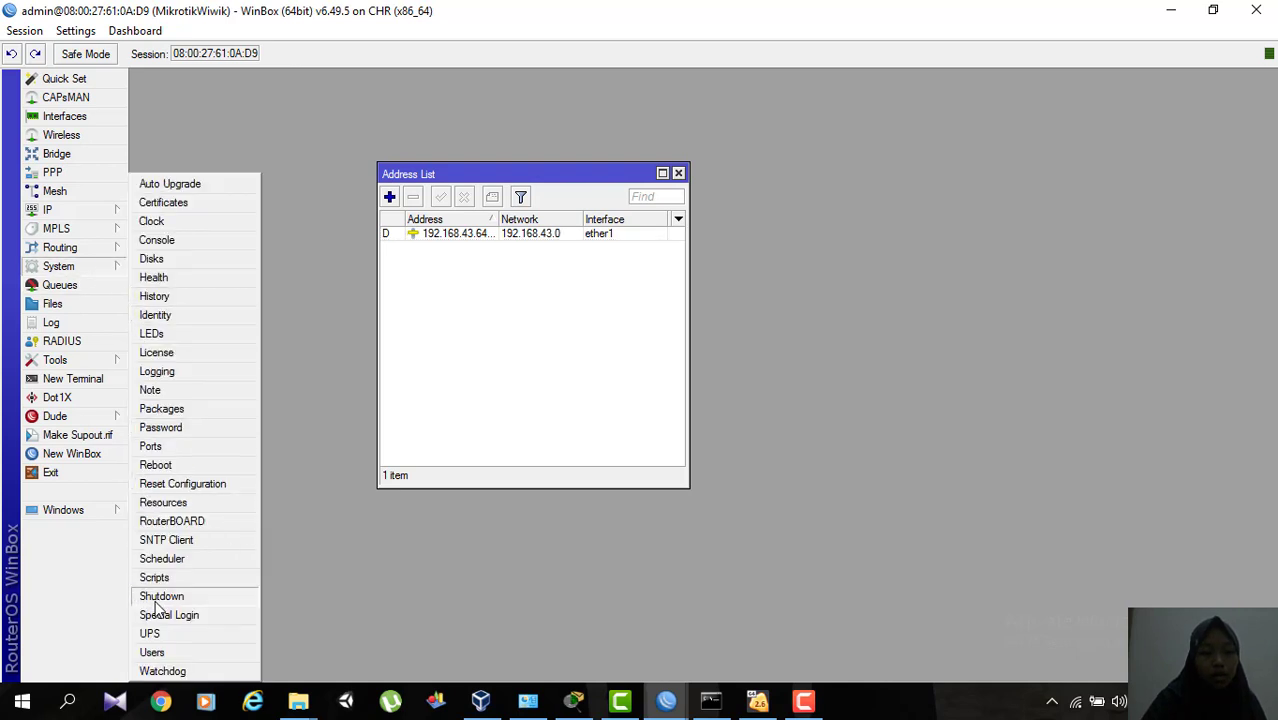
left_click(164, 652)
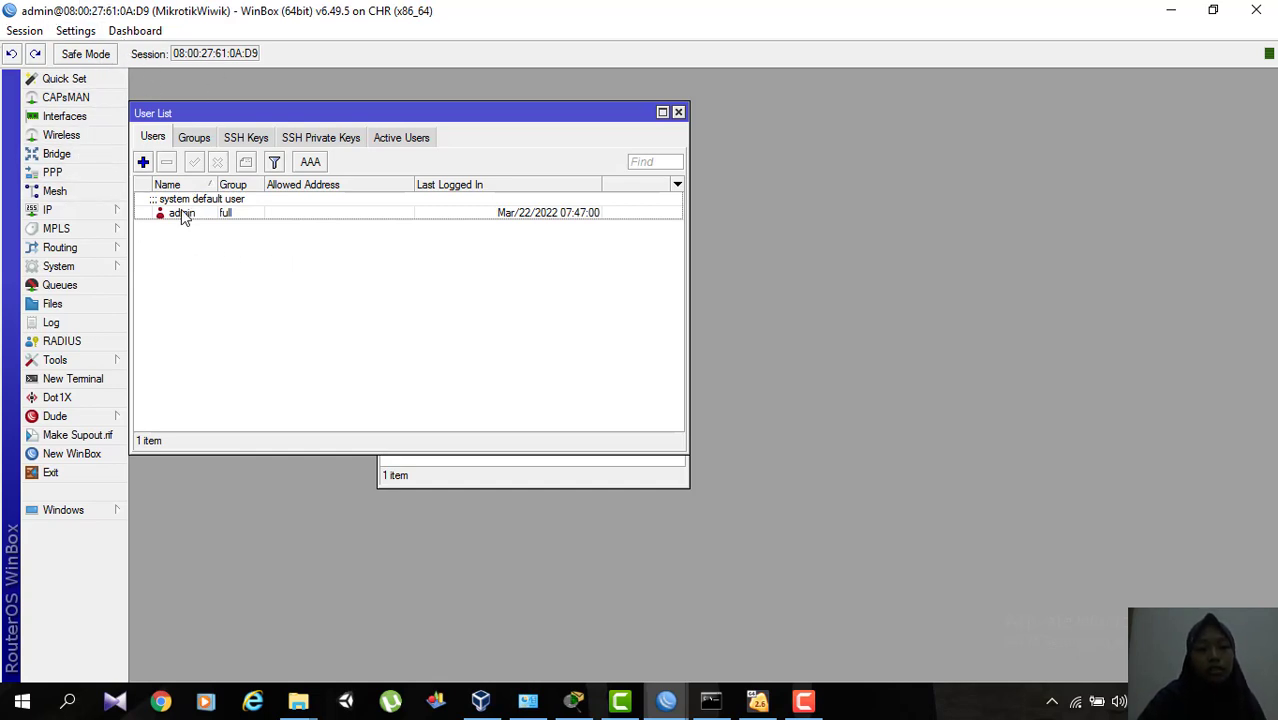
Test the router's internet connection in a new terminal with ping google.com, stop the ping and close the terminal.
left_click(80, 379)
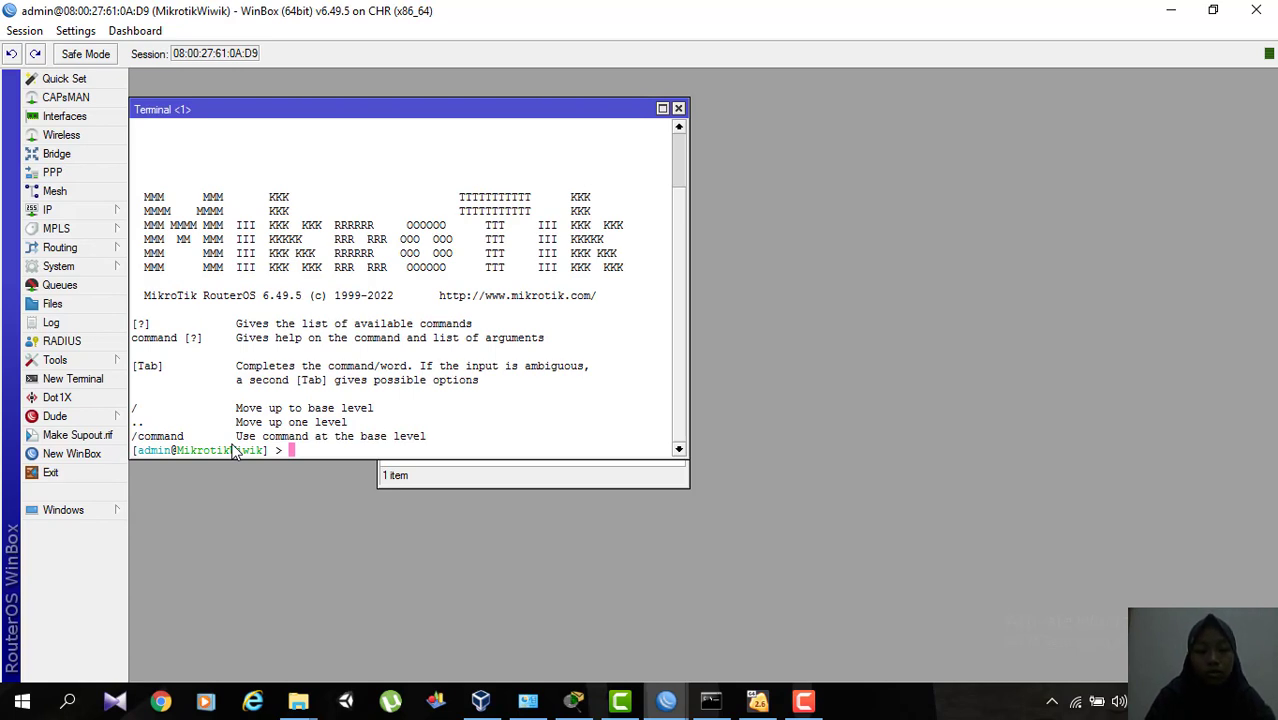
type("ping googl")
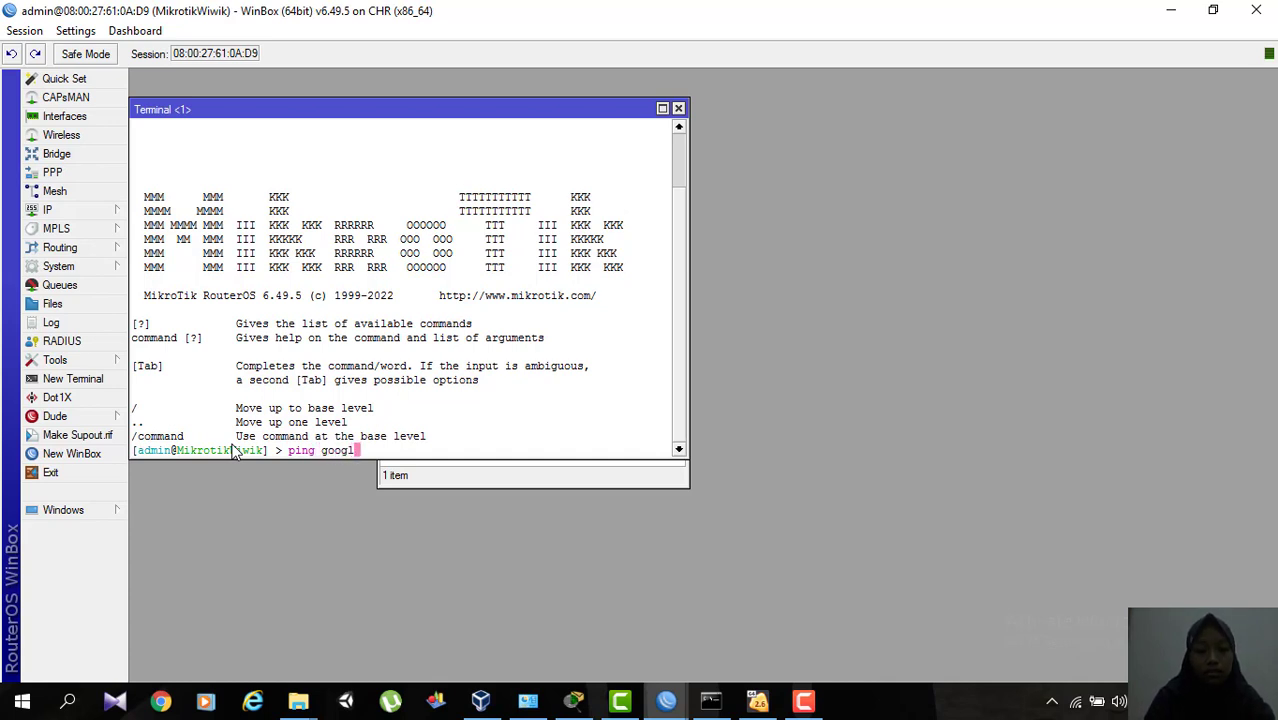
type("e.com")
key("Return")
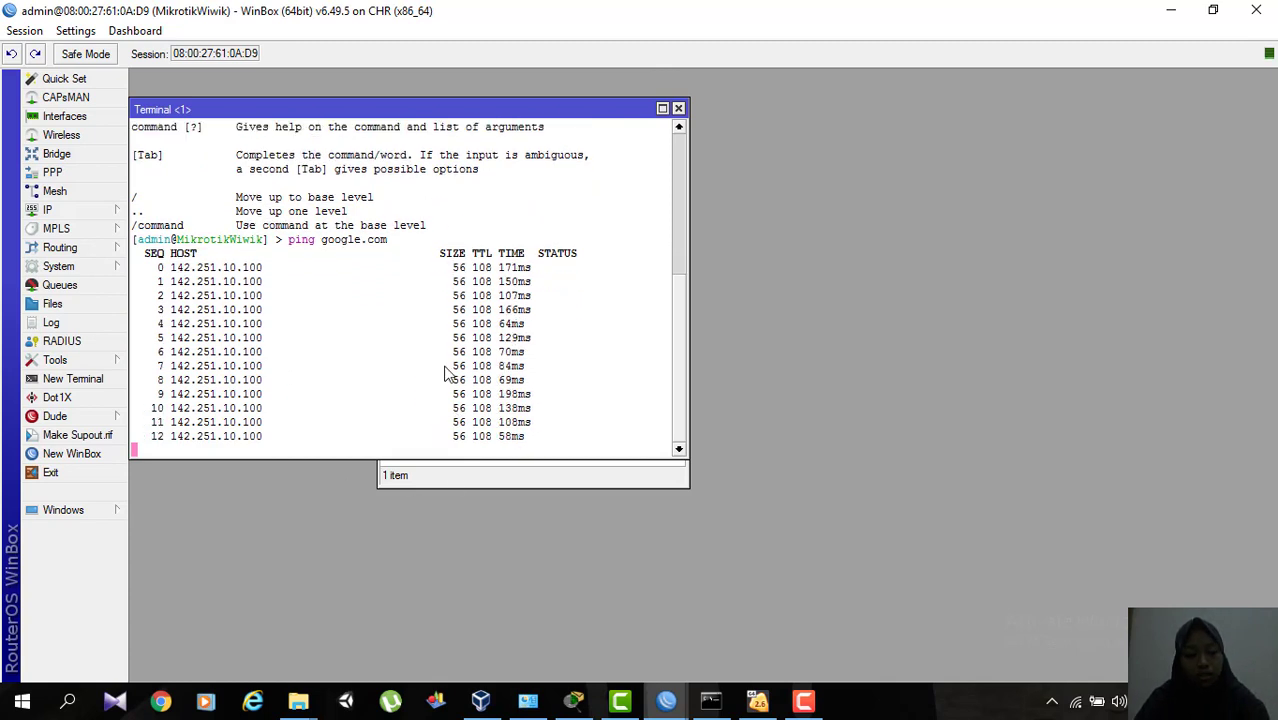
key("ctrl+c")
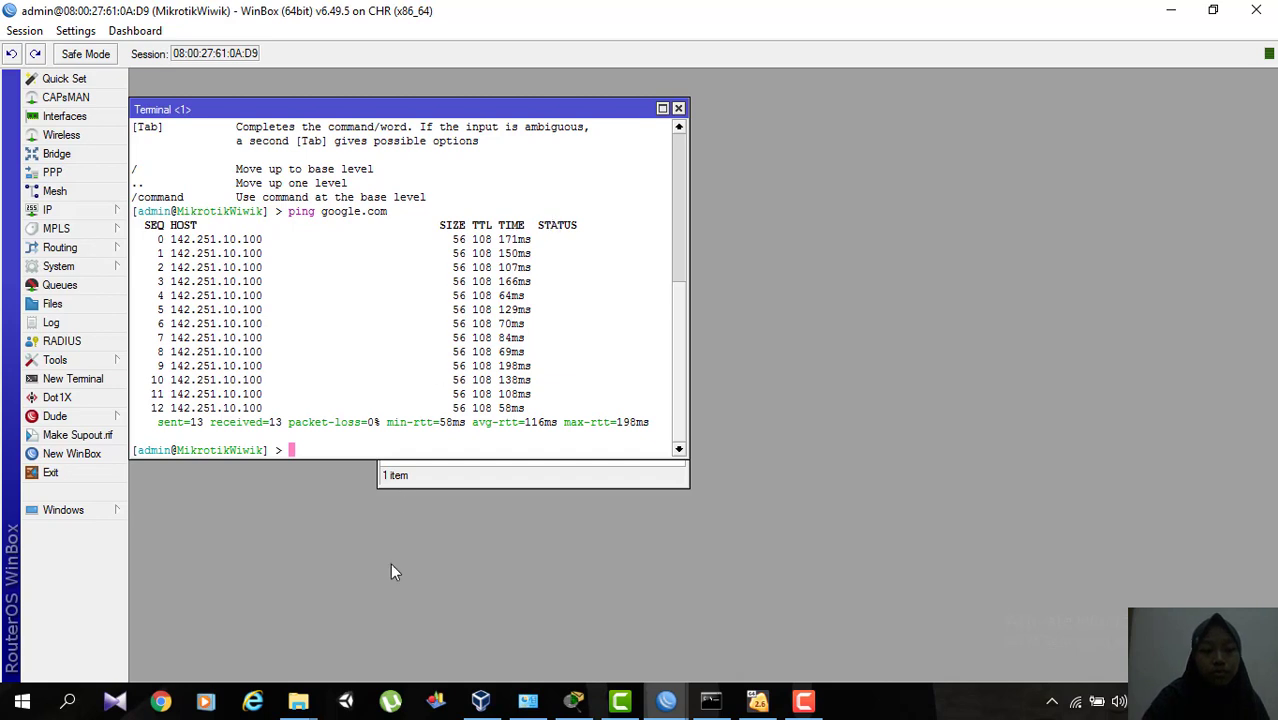
left_click(555, 476)
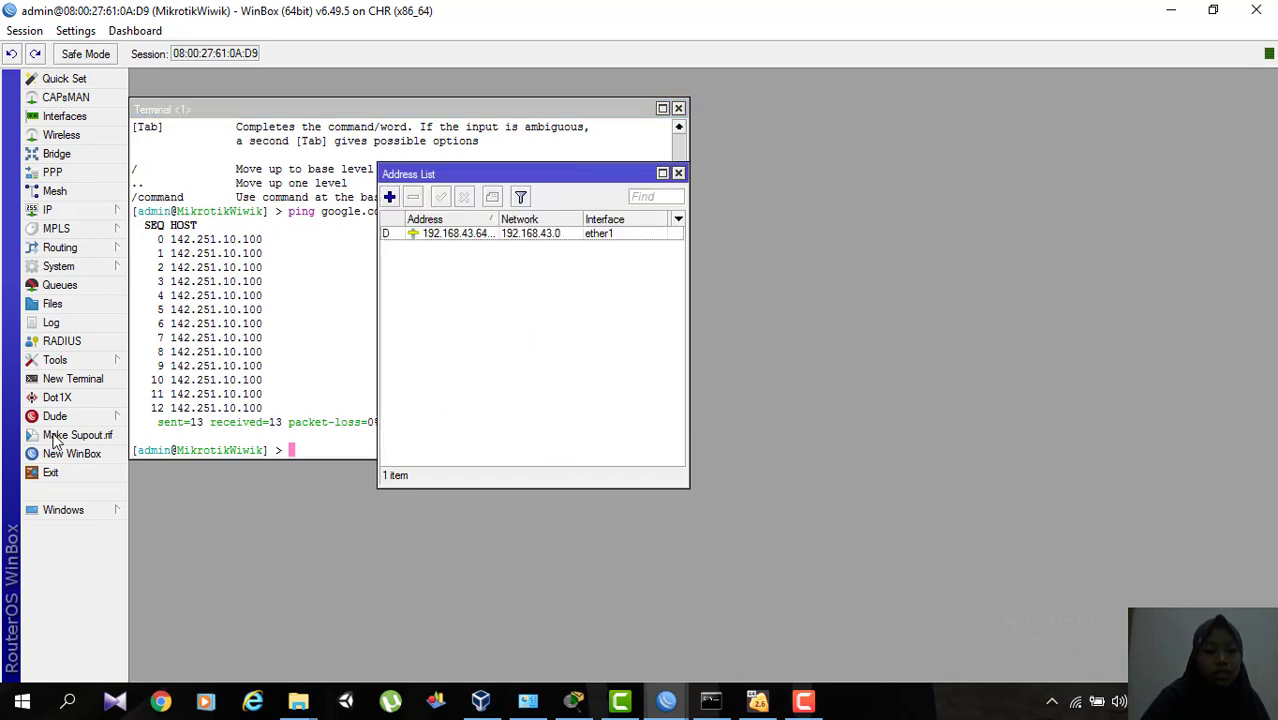
left_click(678, 108)
Add a router user named with the owner's first name, assign it to the full group and leave its password empty.
left_click(239, 269)
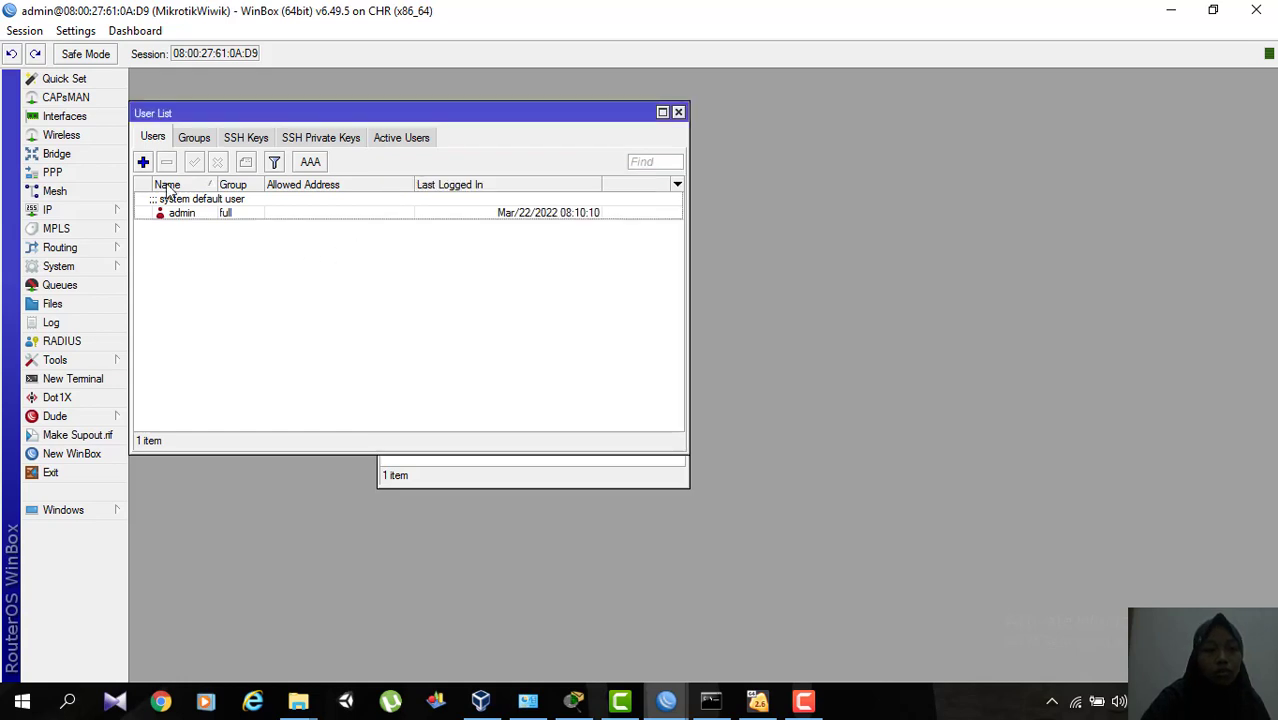
left_click(144, 162)
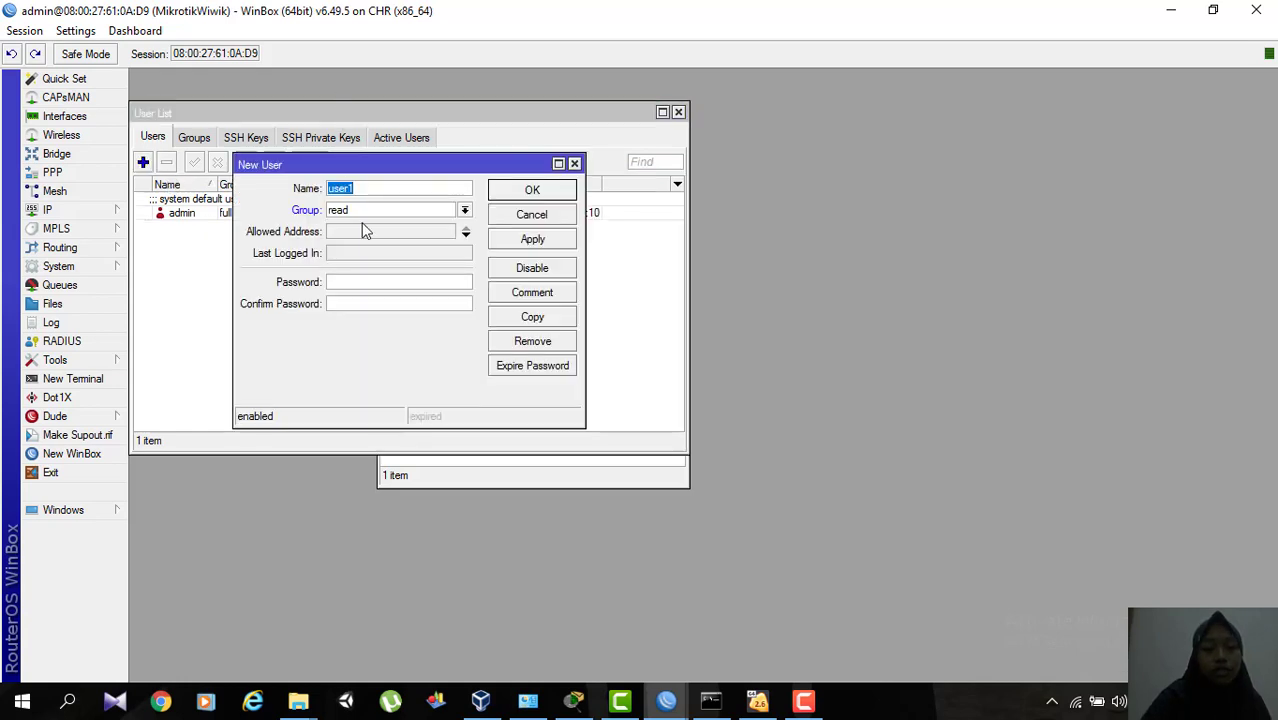
key("BackSpace")
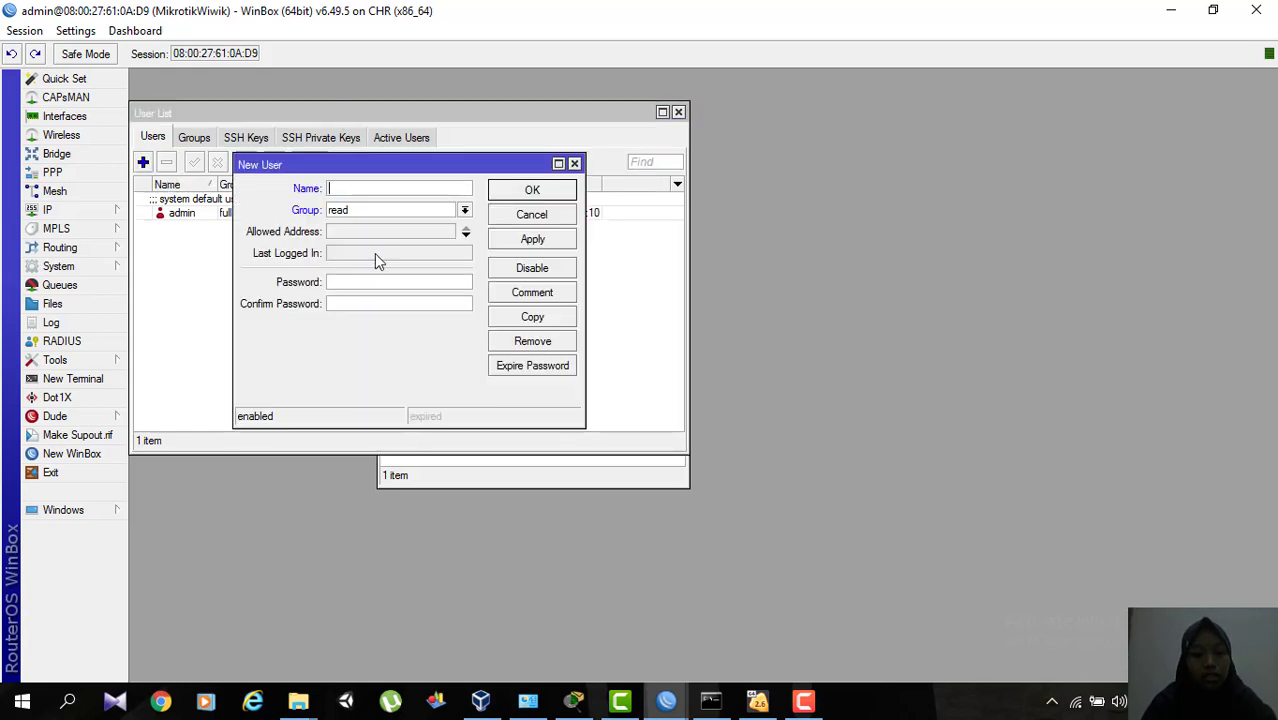
type("wiwik")
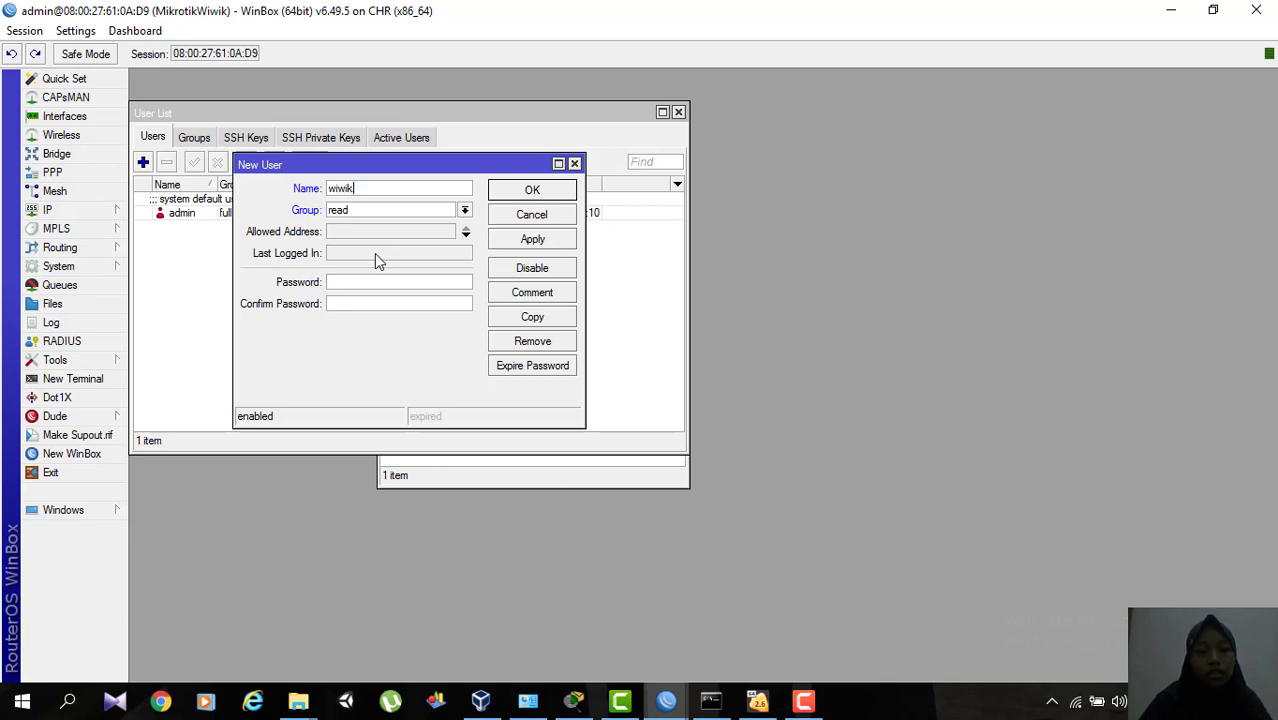
left_click(464, 210)
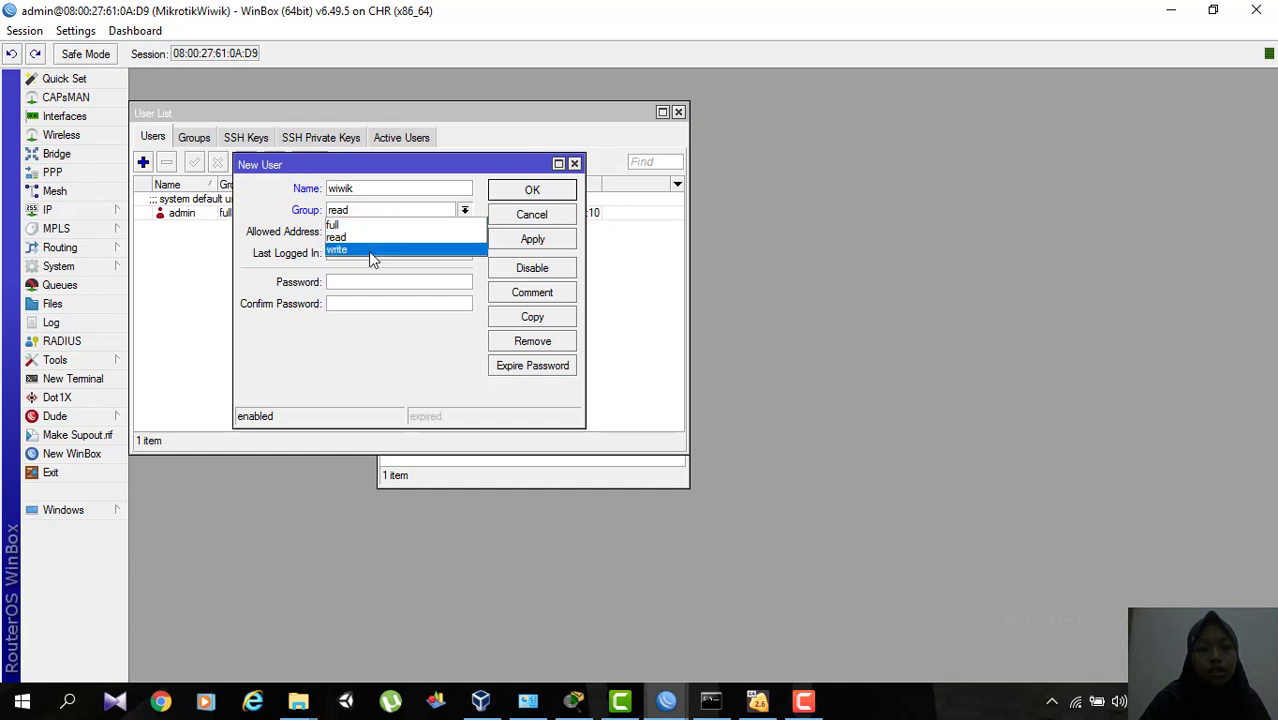
left_click(362, 226)
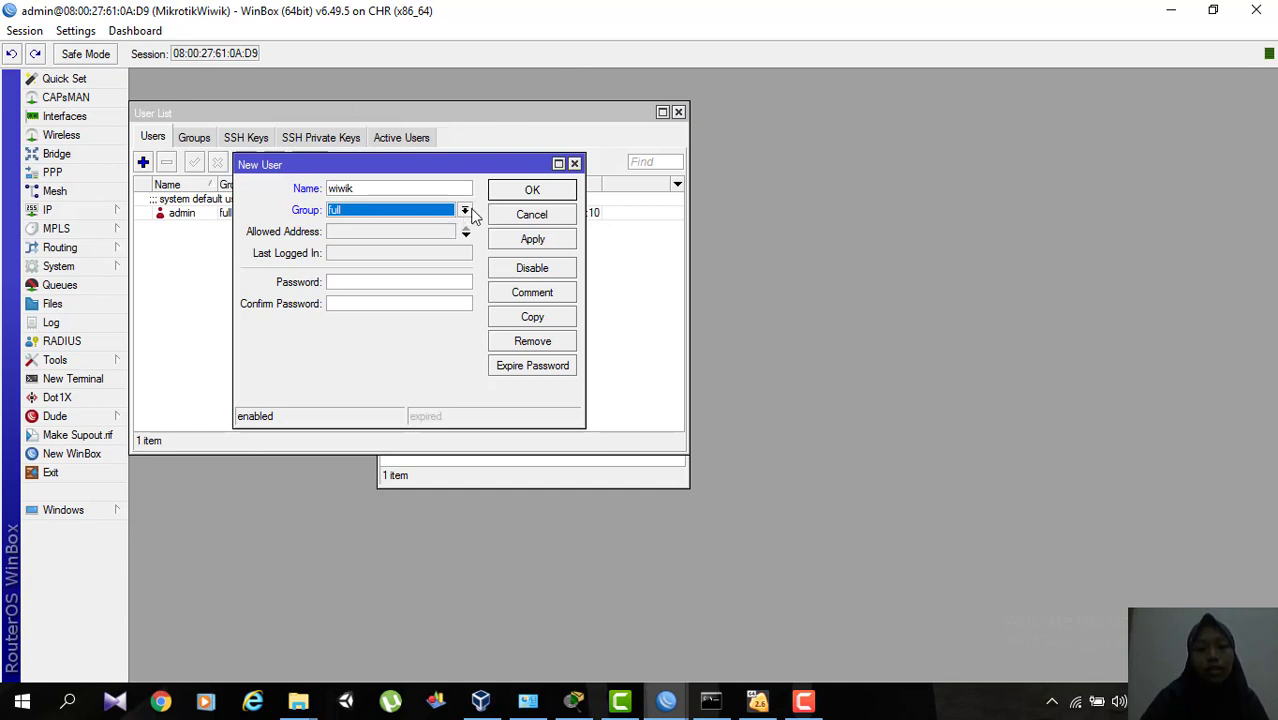
left_click(527, 241)
left_click(533, 190)
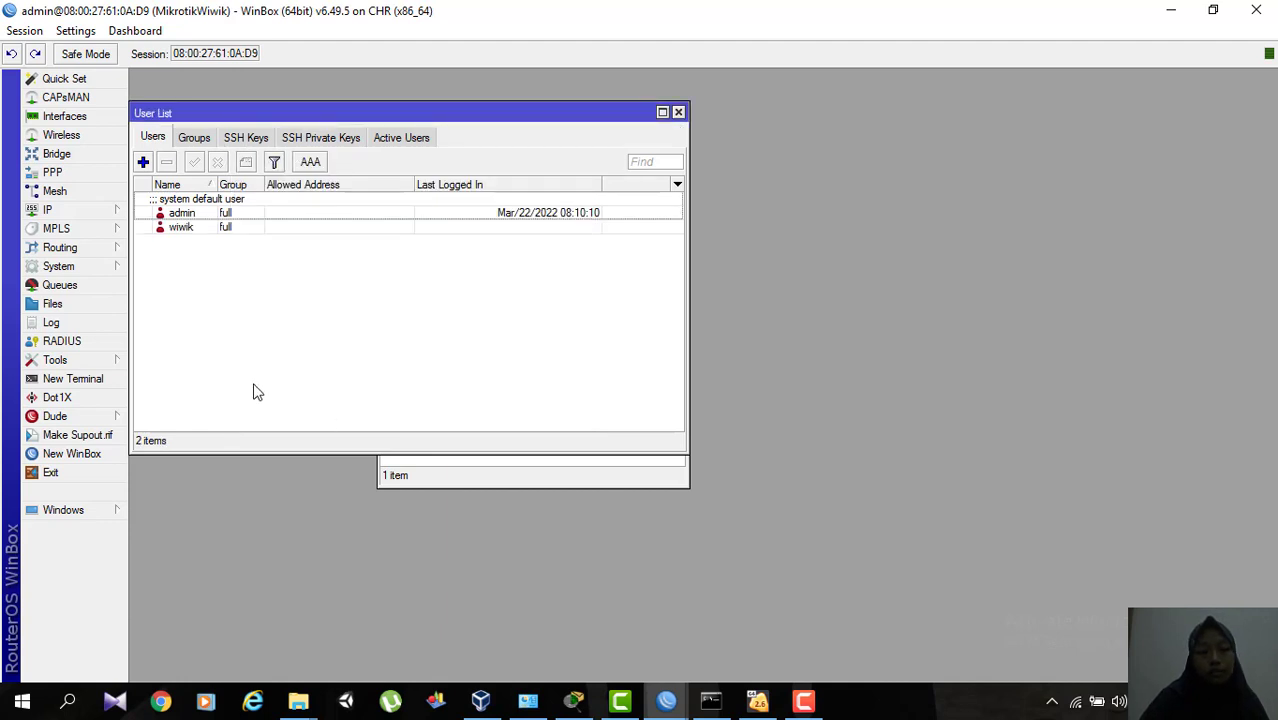
Create a new entry in the router's IP address list with the address 192.168.70.1/24.
left_click(88, 210)
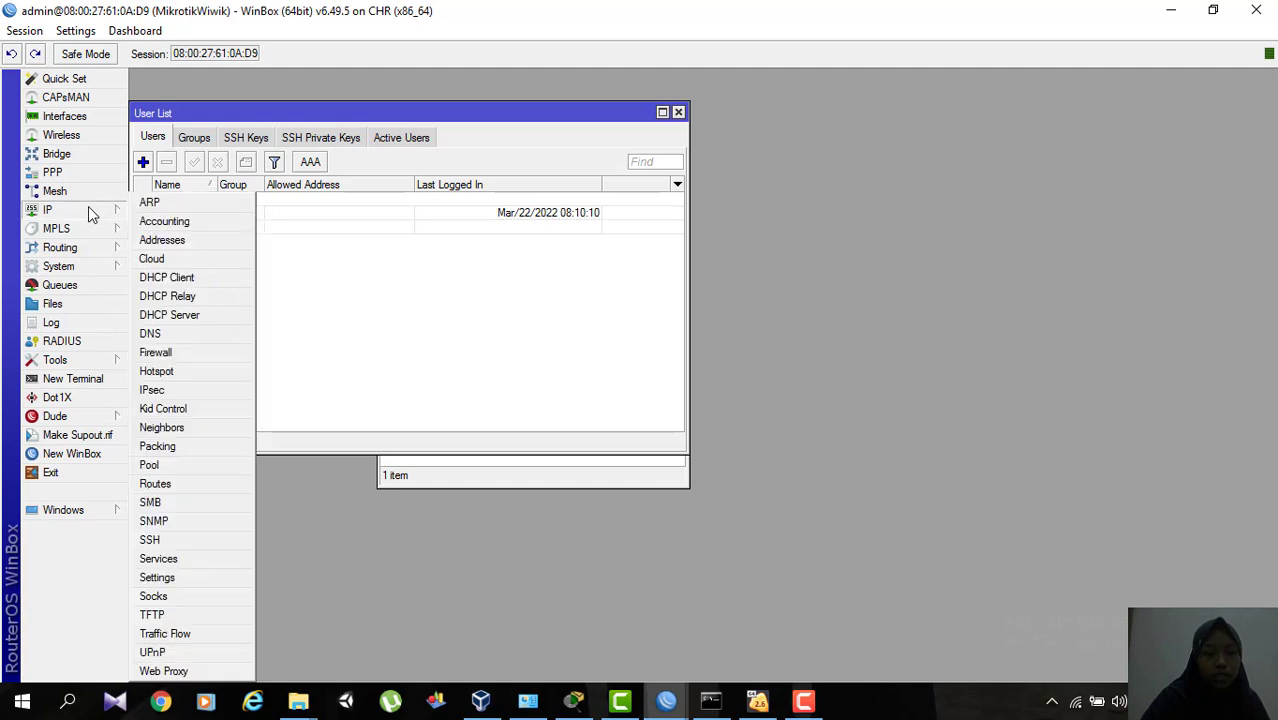
left_click(176, 246)
left_click(389, 198)
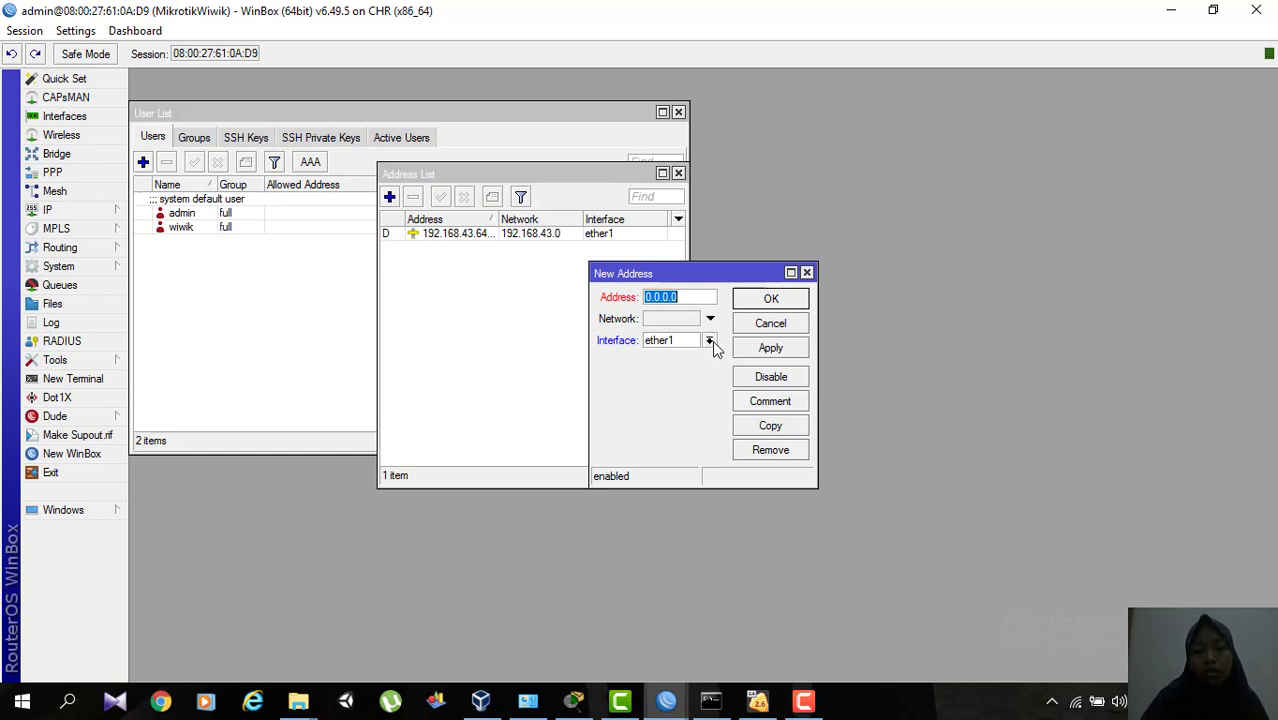
type("1")
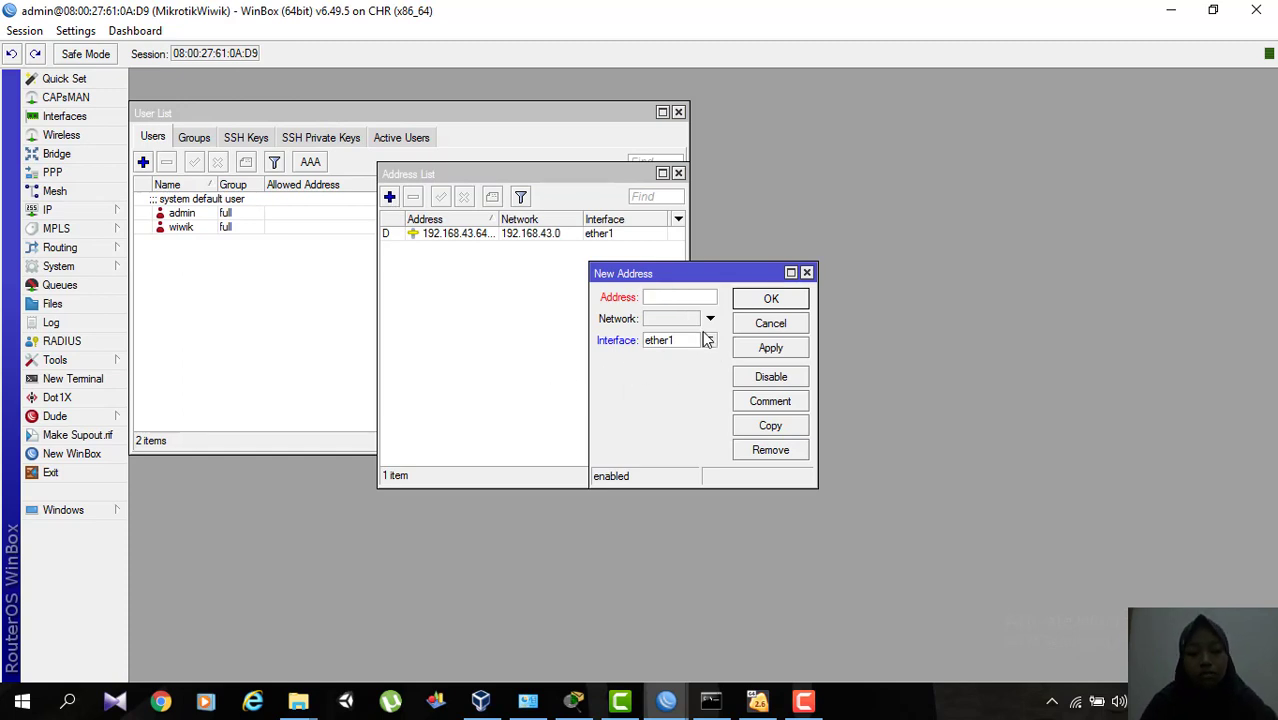
type("92.")
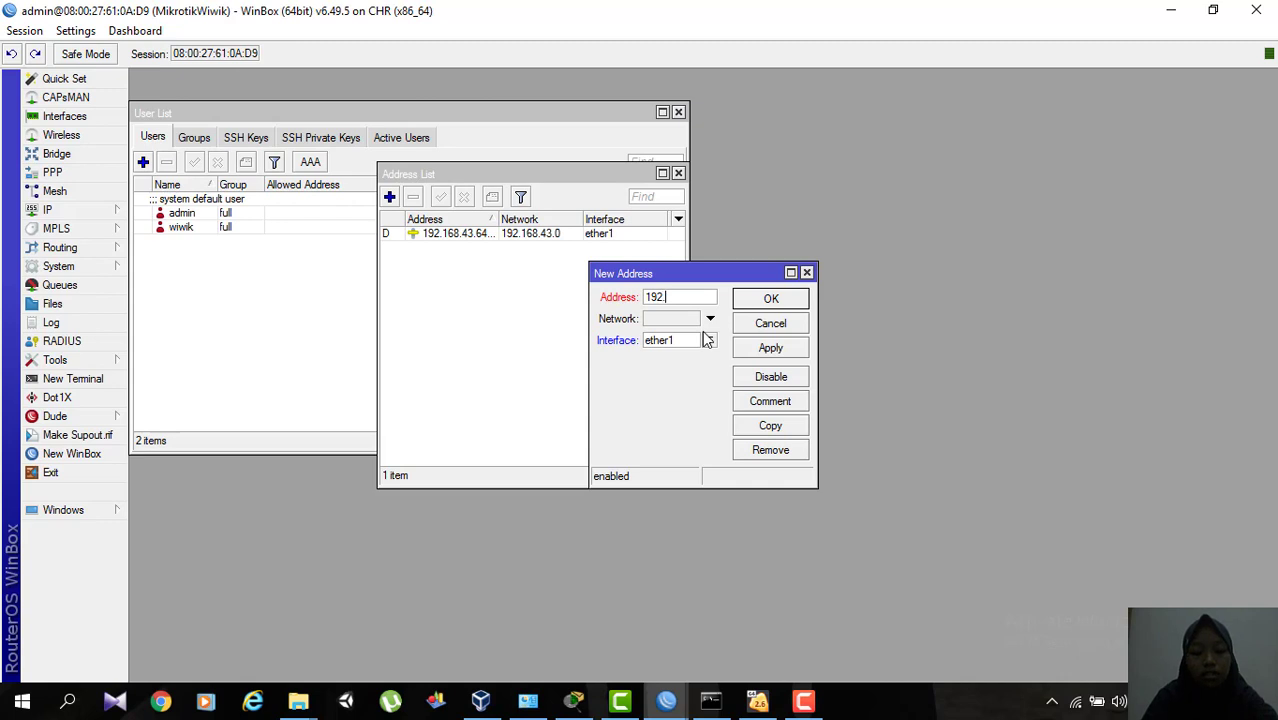
type("168")
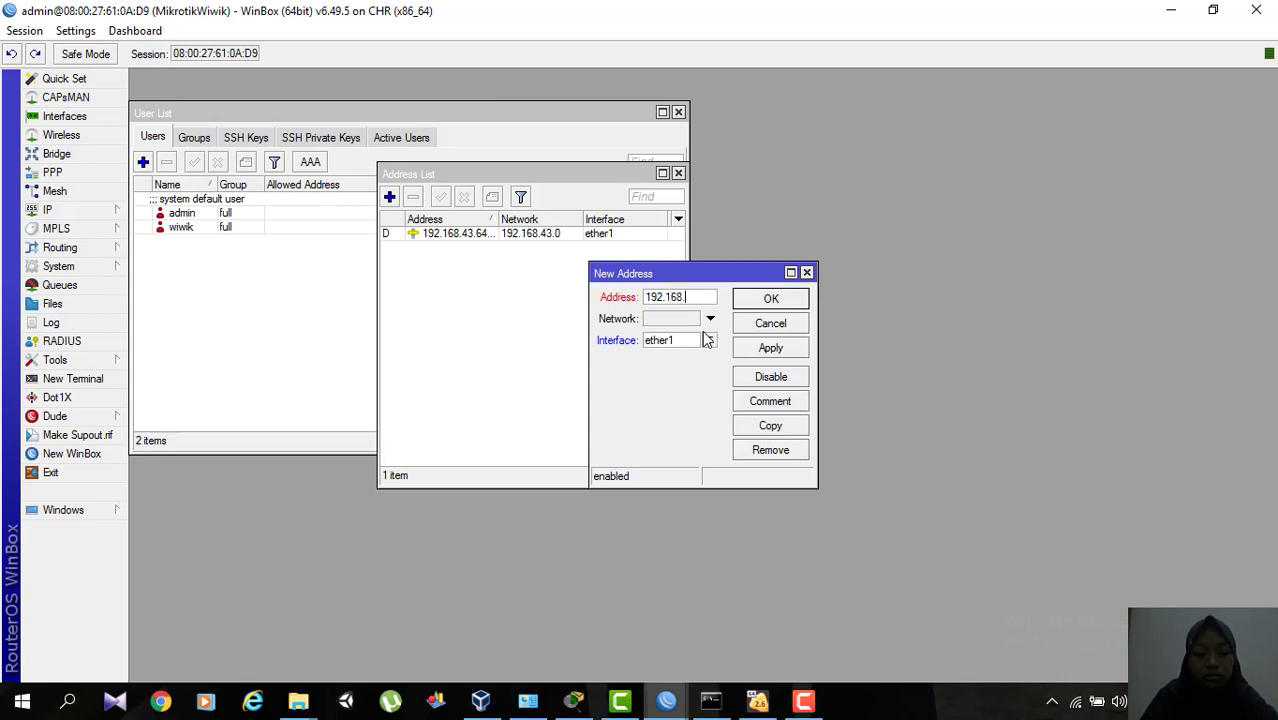
type(".70.1/")
type("24")
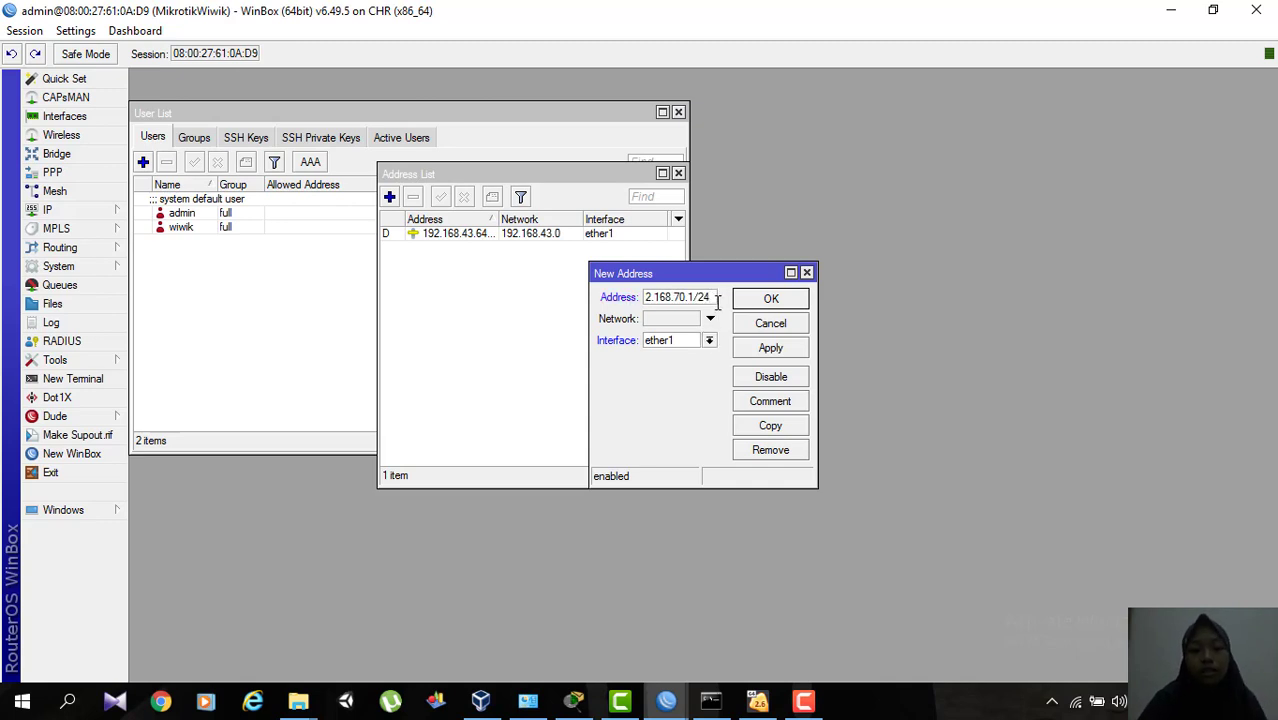
Set the new address's network to 192.168.70.0 and its interface to ether2, and save the entry.
left_click(710, 318)
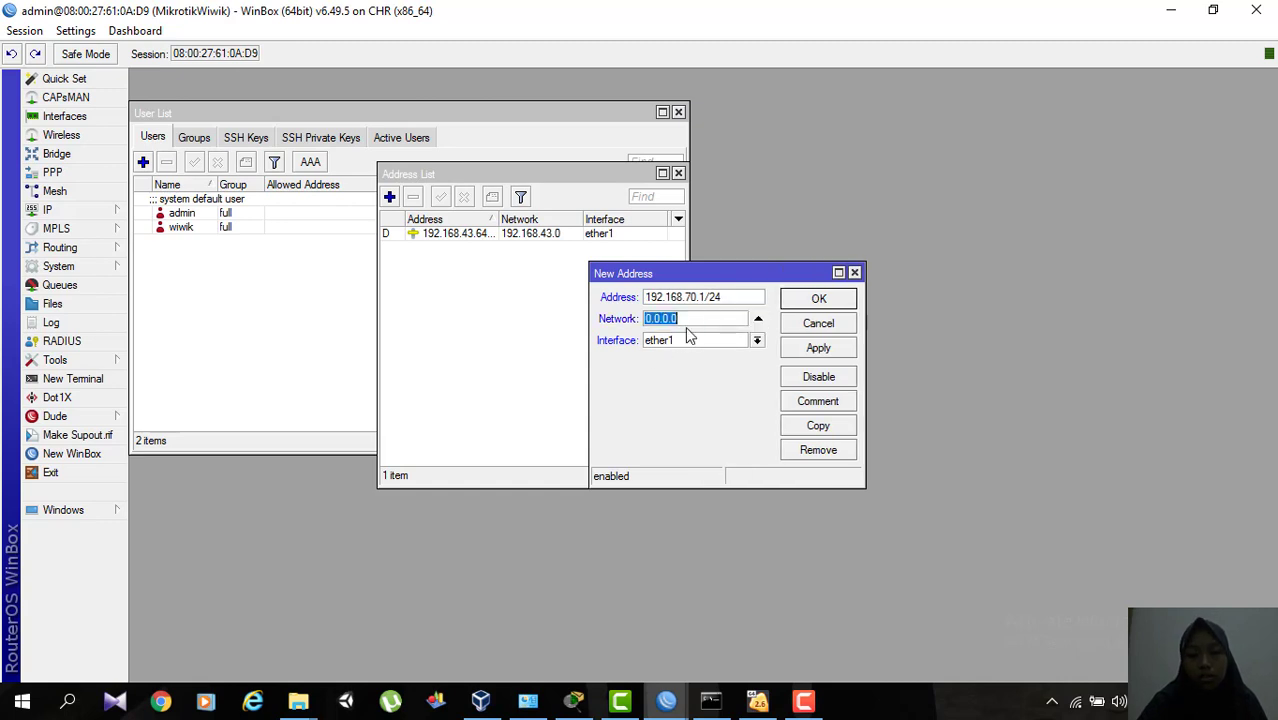
key("BackSpace")
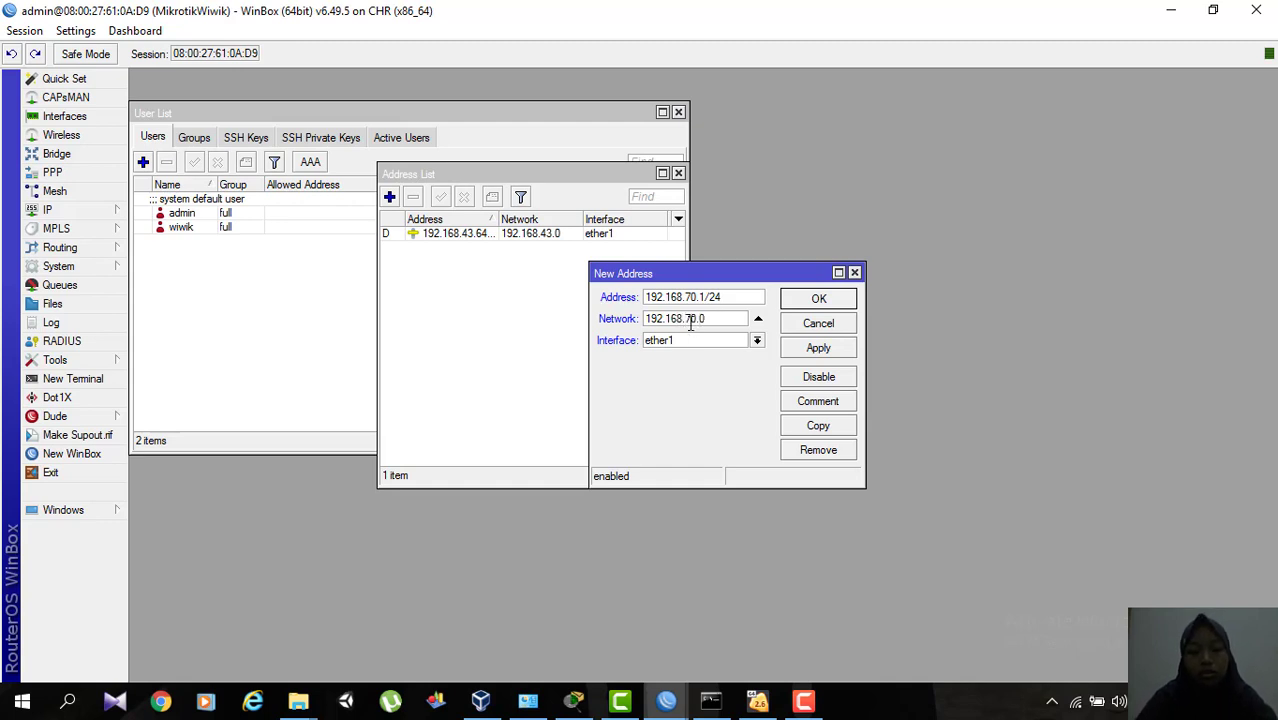
left_click(757, 341)
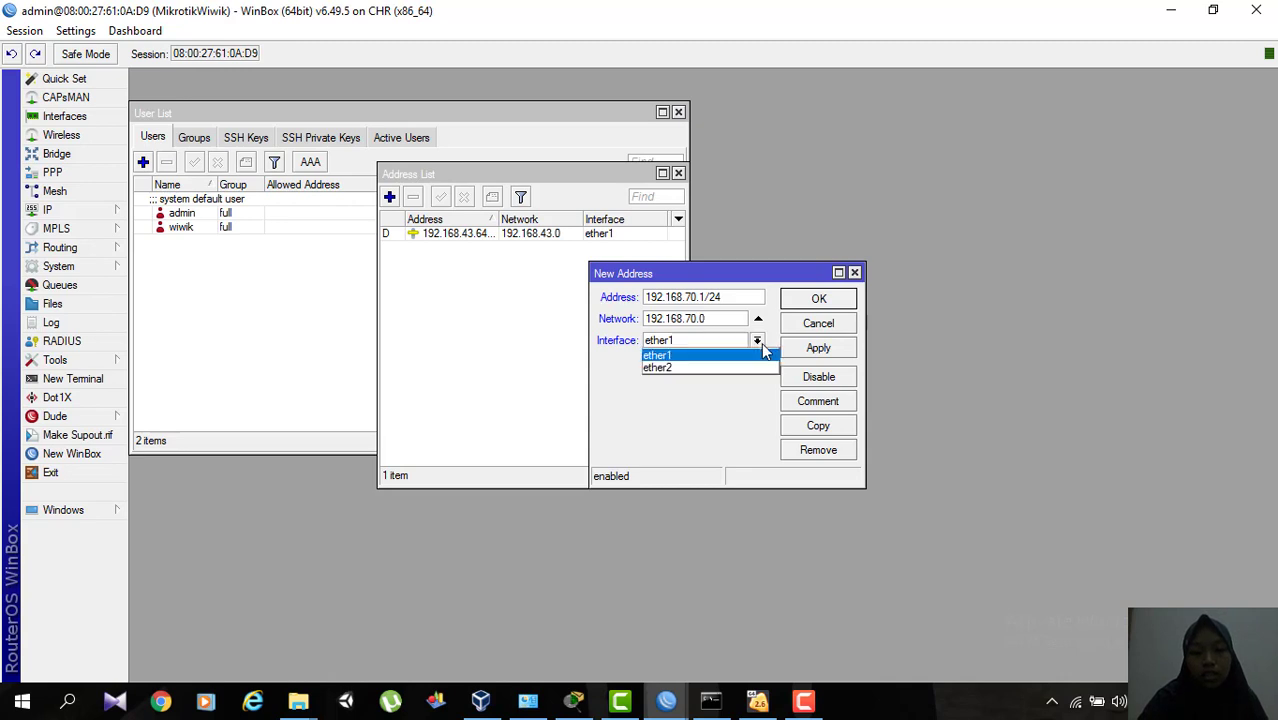
left_click(665, 369)
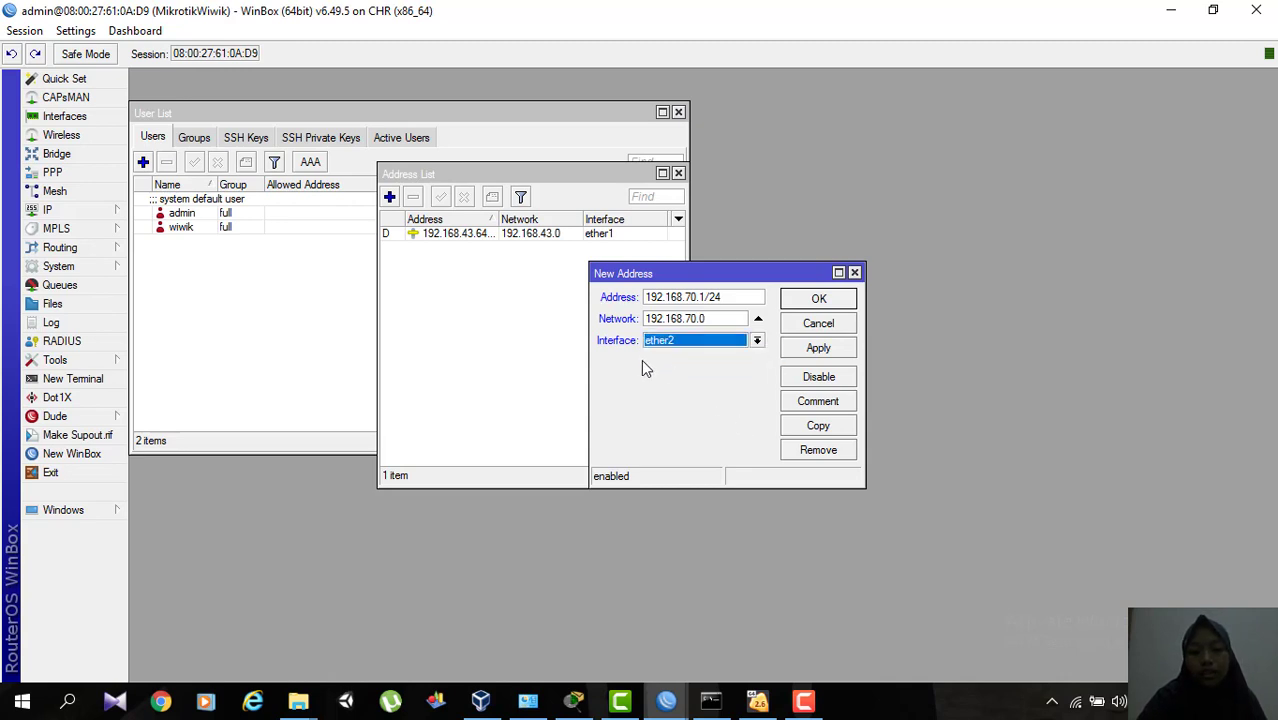
left_click(817, 349)
left_click(818, 300)
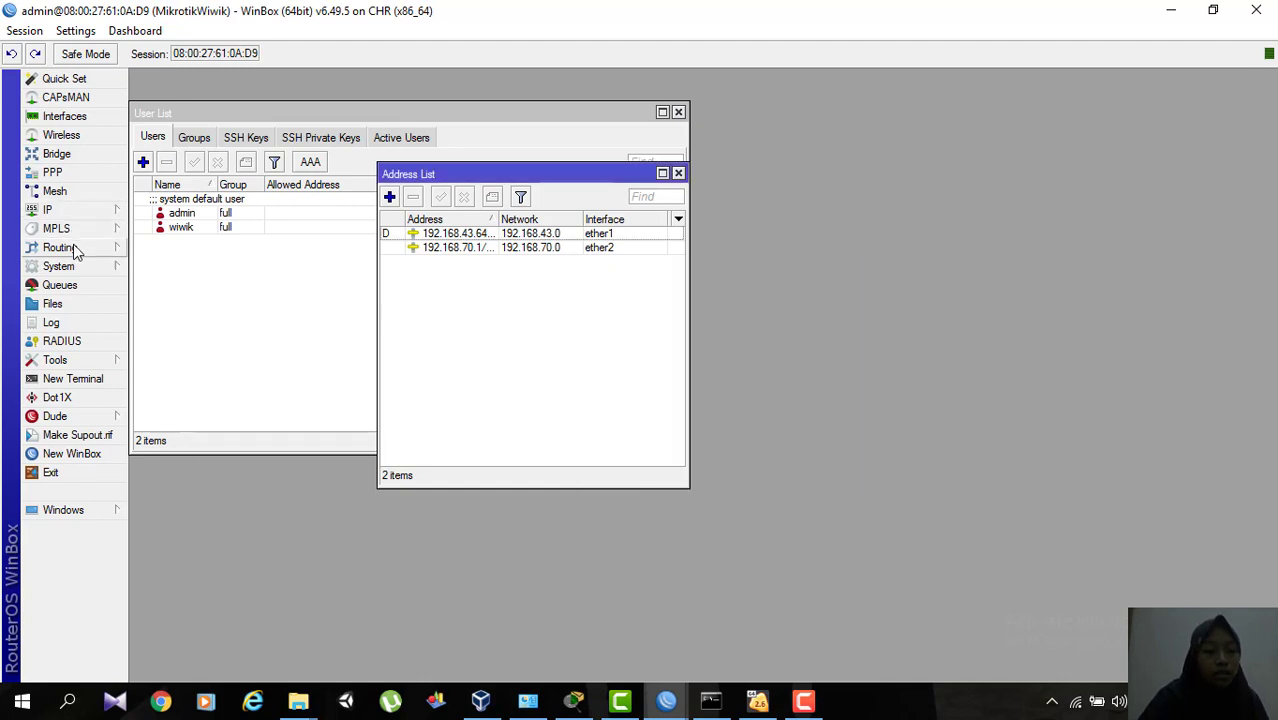
Open the router's IP route list, move its window clear of the address entries and examine the routes' gateways.
left_click(108, 213)
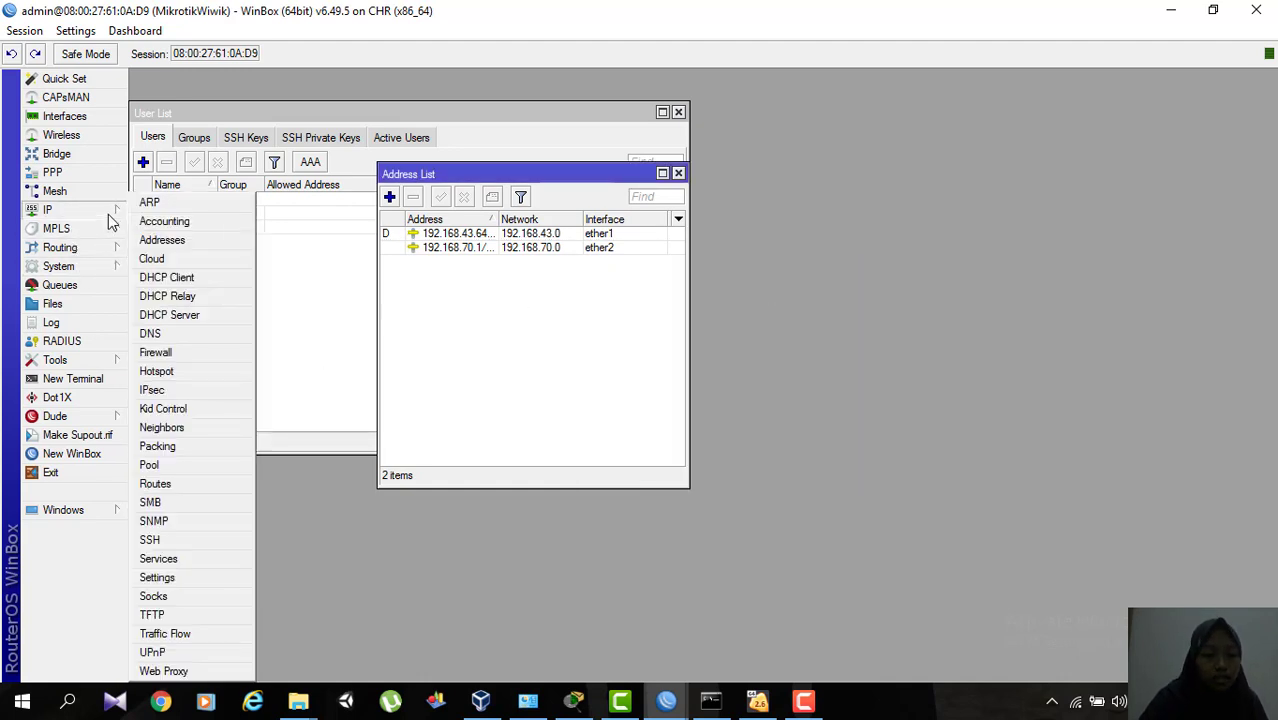
left_click(186, 484)
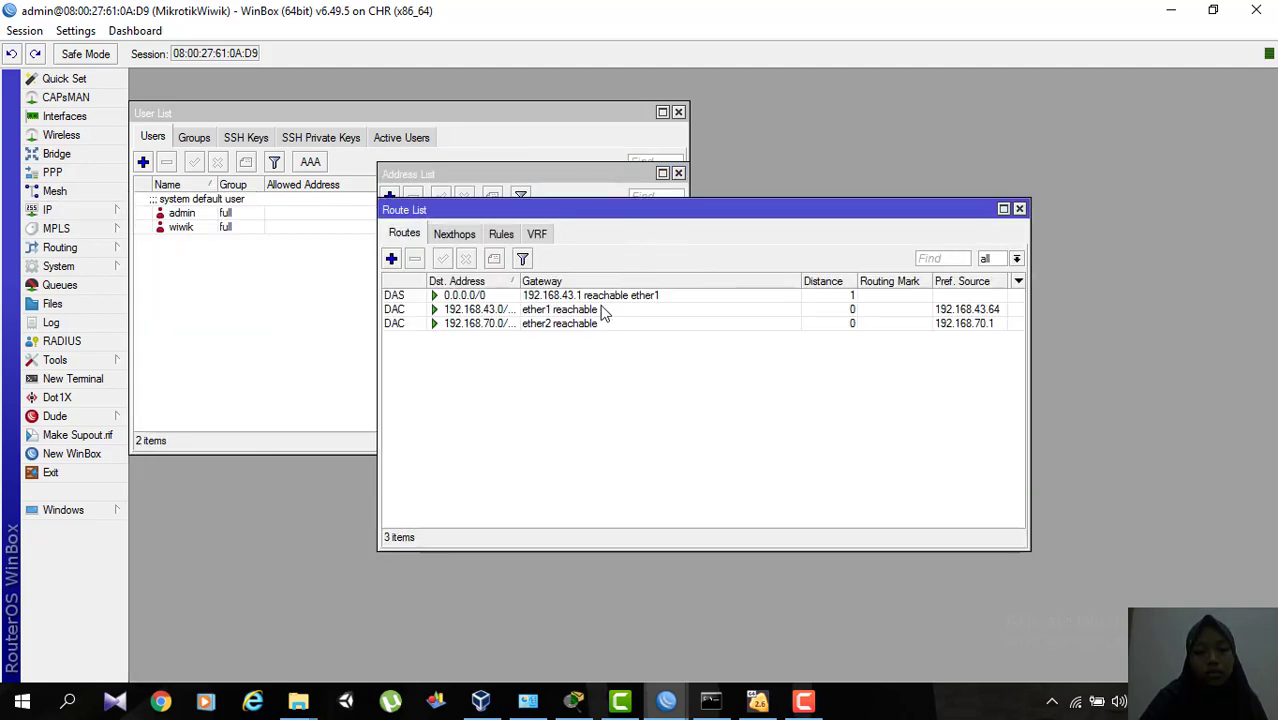
left_click_drag(713, 220, 537, 337)
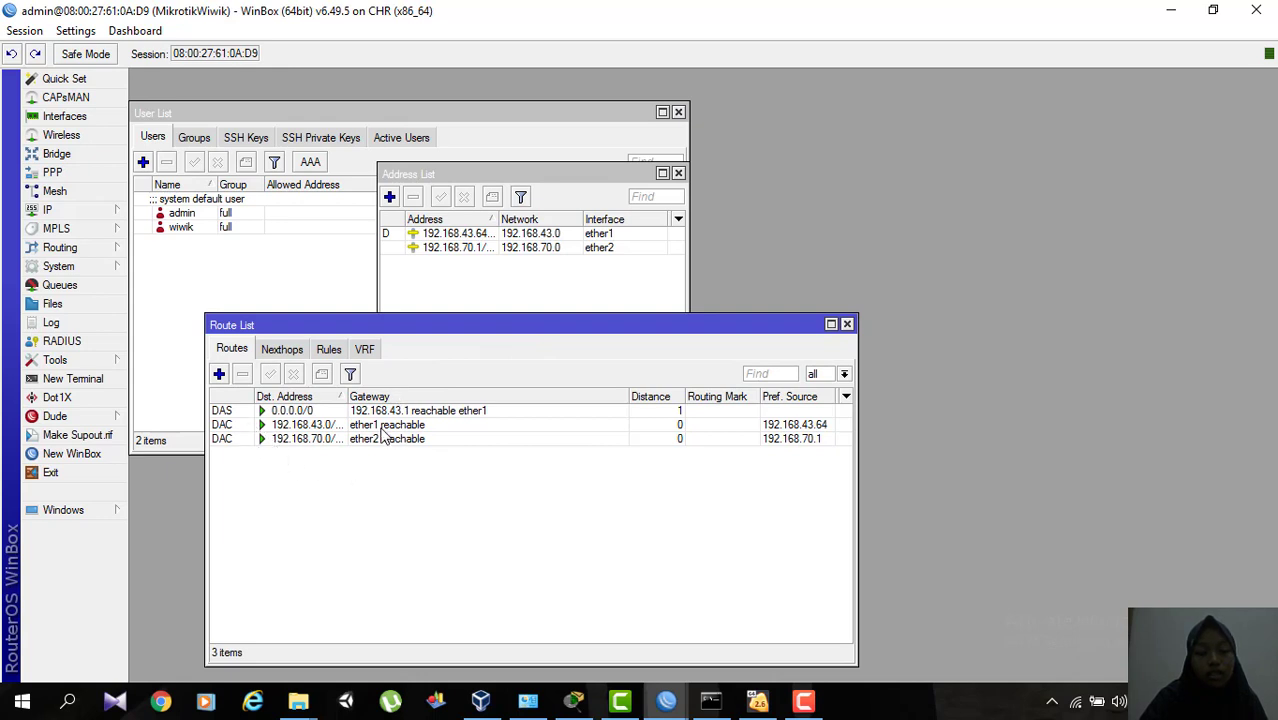
Move the address list clear of the other windows and remove the 192.168.70.1 address from ether2.
left_click(459, 249)
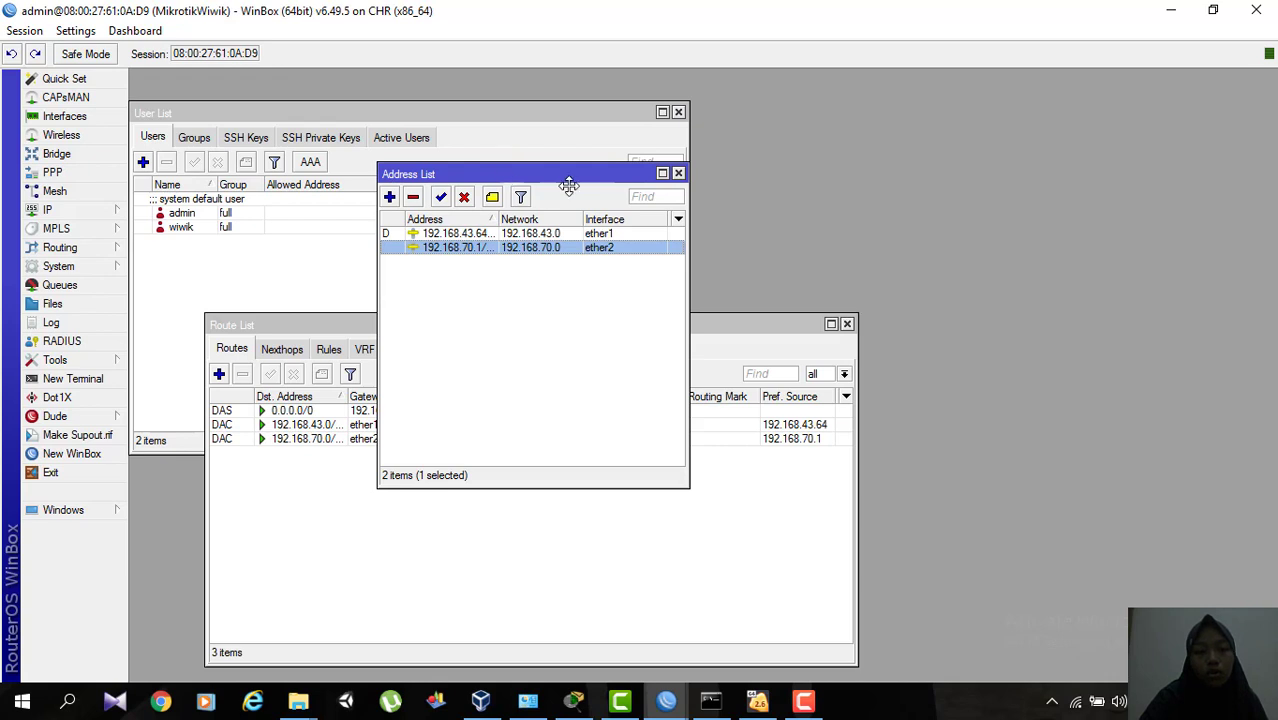
left_click_drag(558, 178, 857, 188)
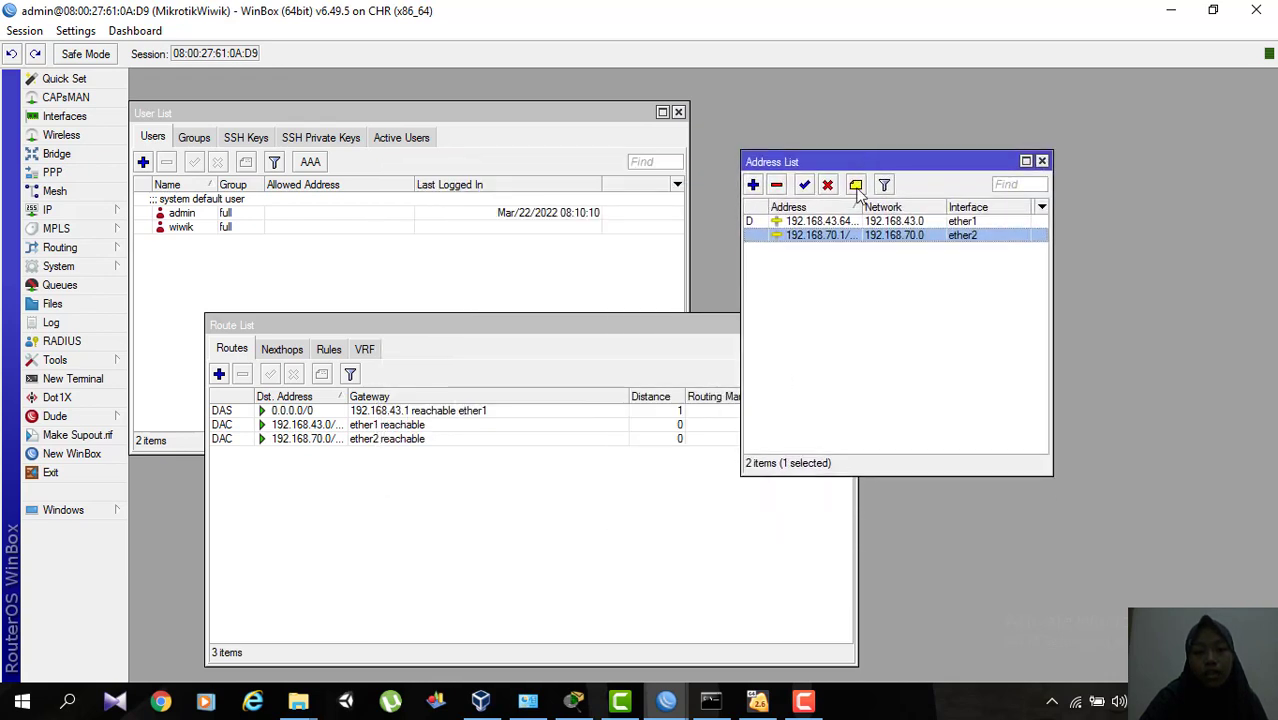
left_click(776, 185)
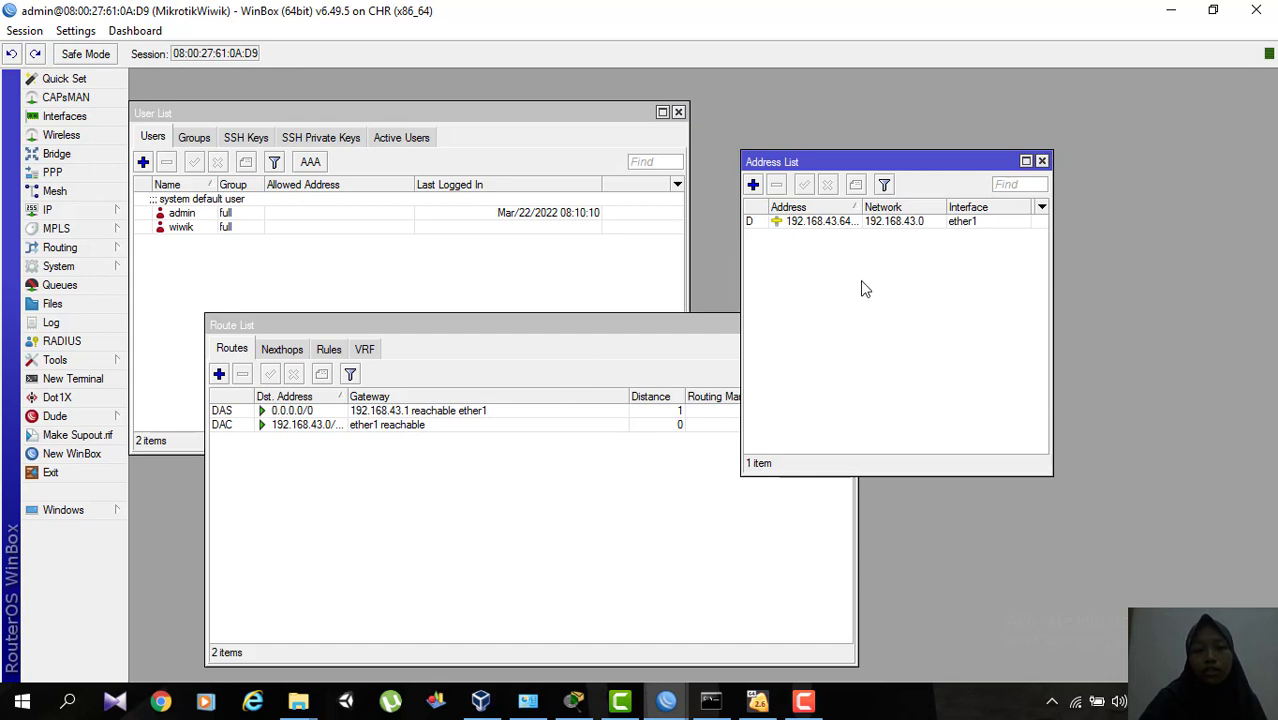
Add a new entry to the address list with the address 192.168.70.1/24.
left_click(753, 185)
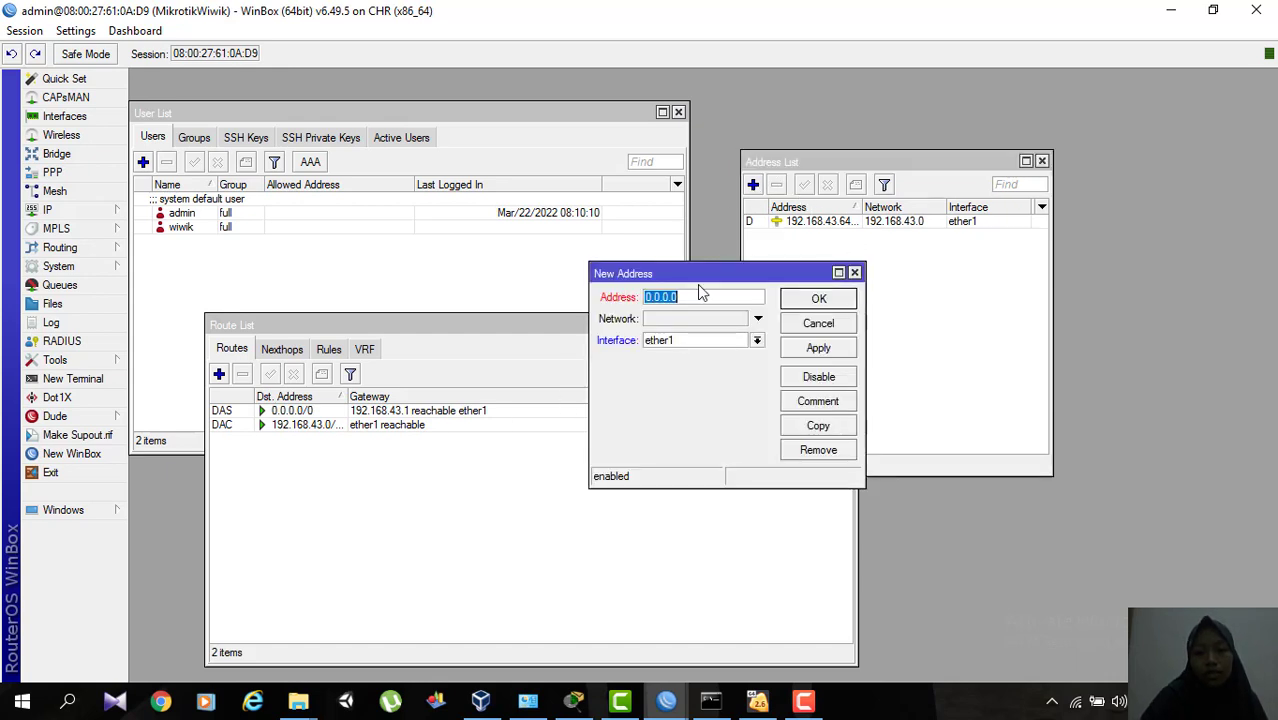
key("BackSpace")
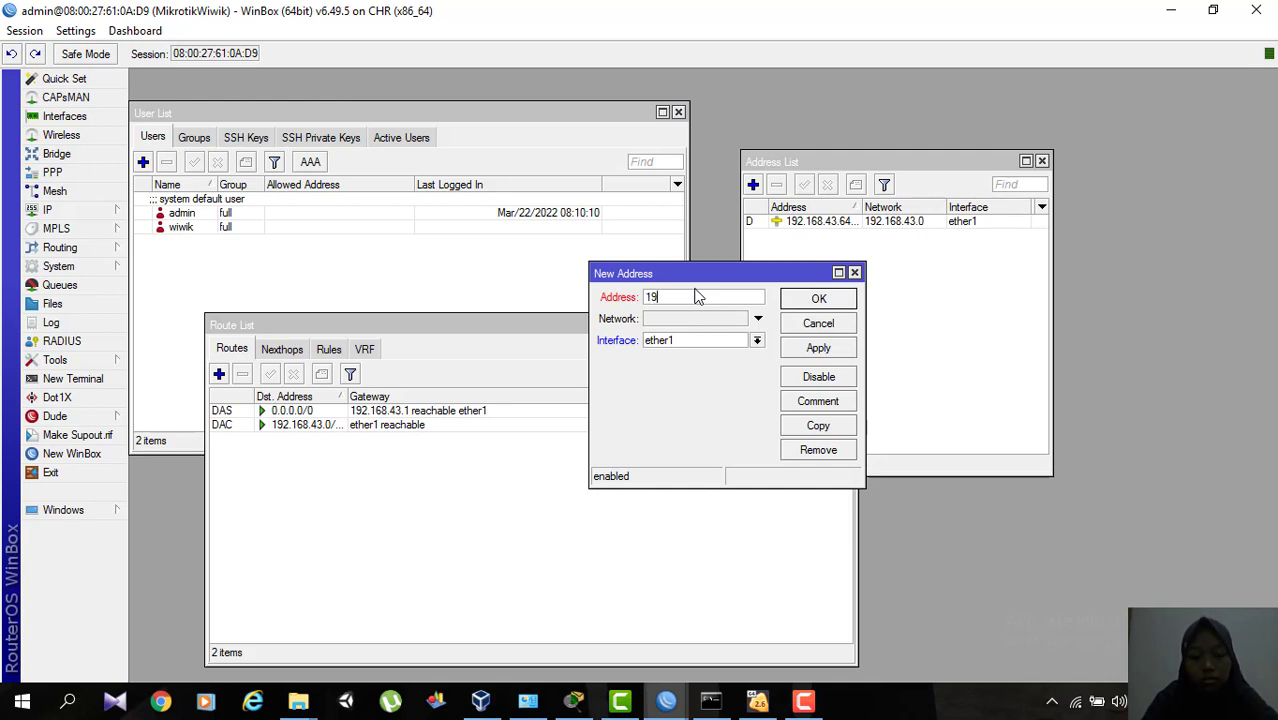
type("192.168")
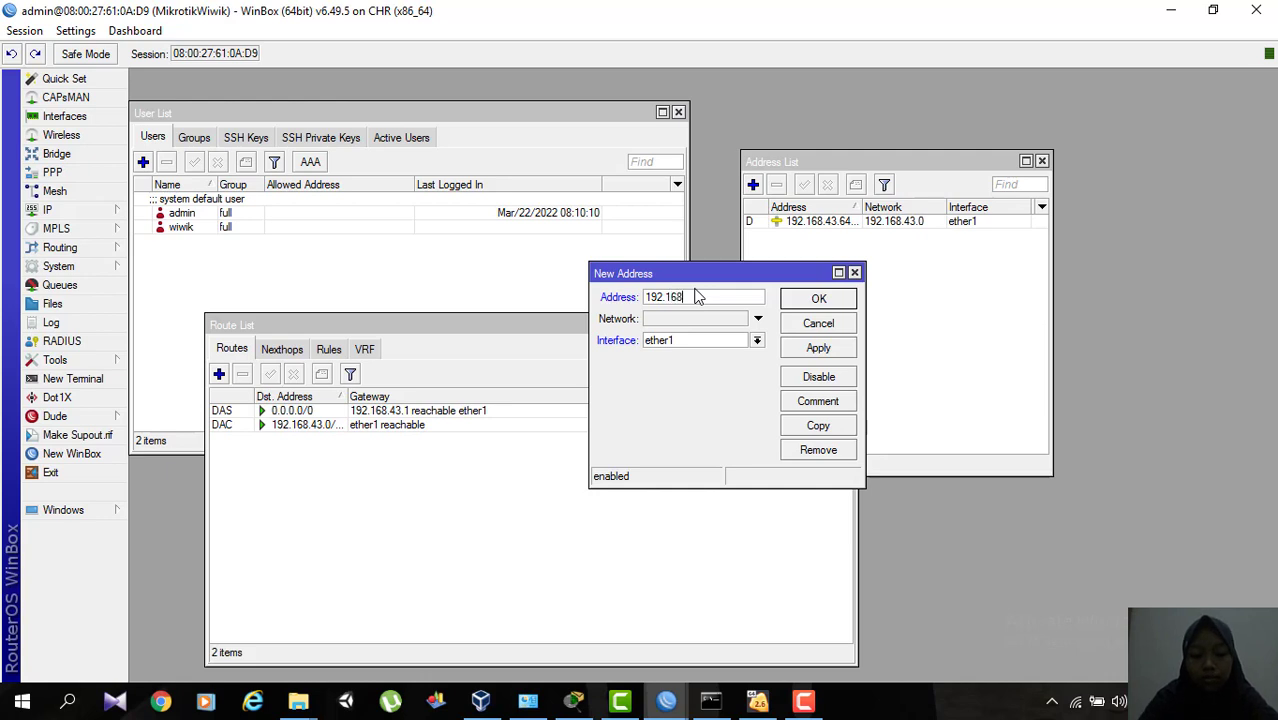
type(".70/24")
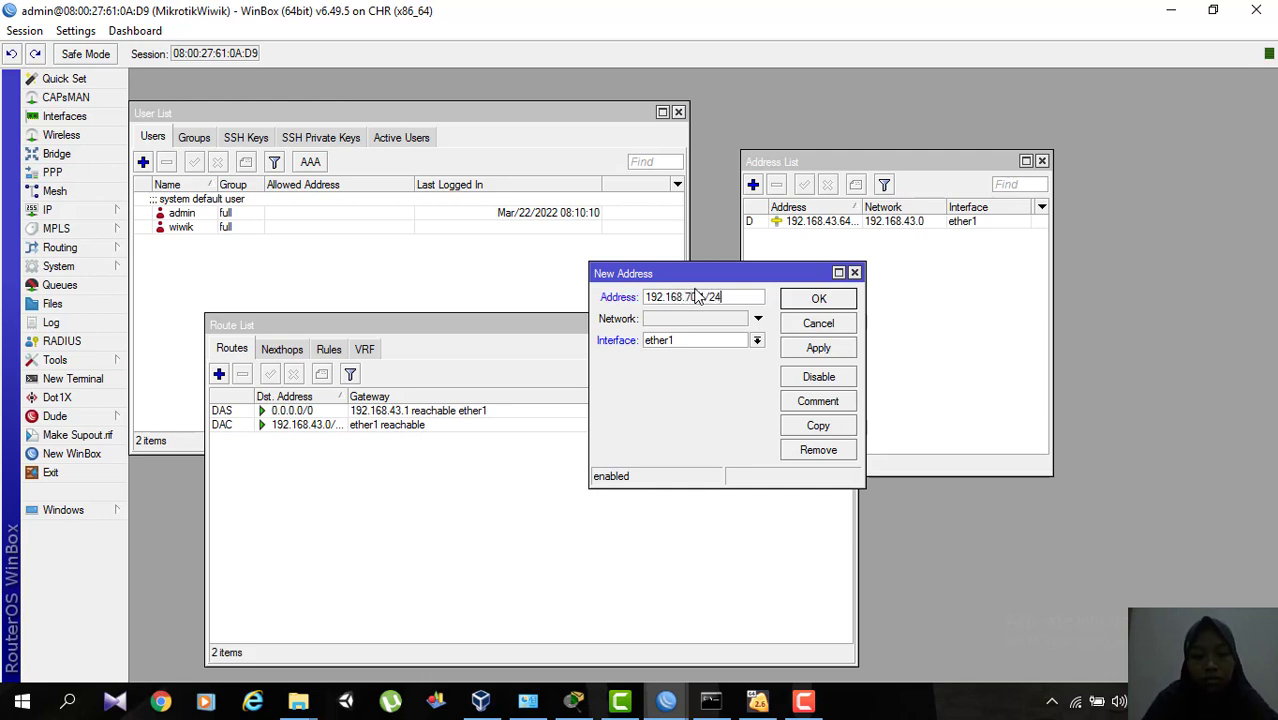
key("Tab")
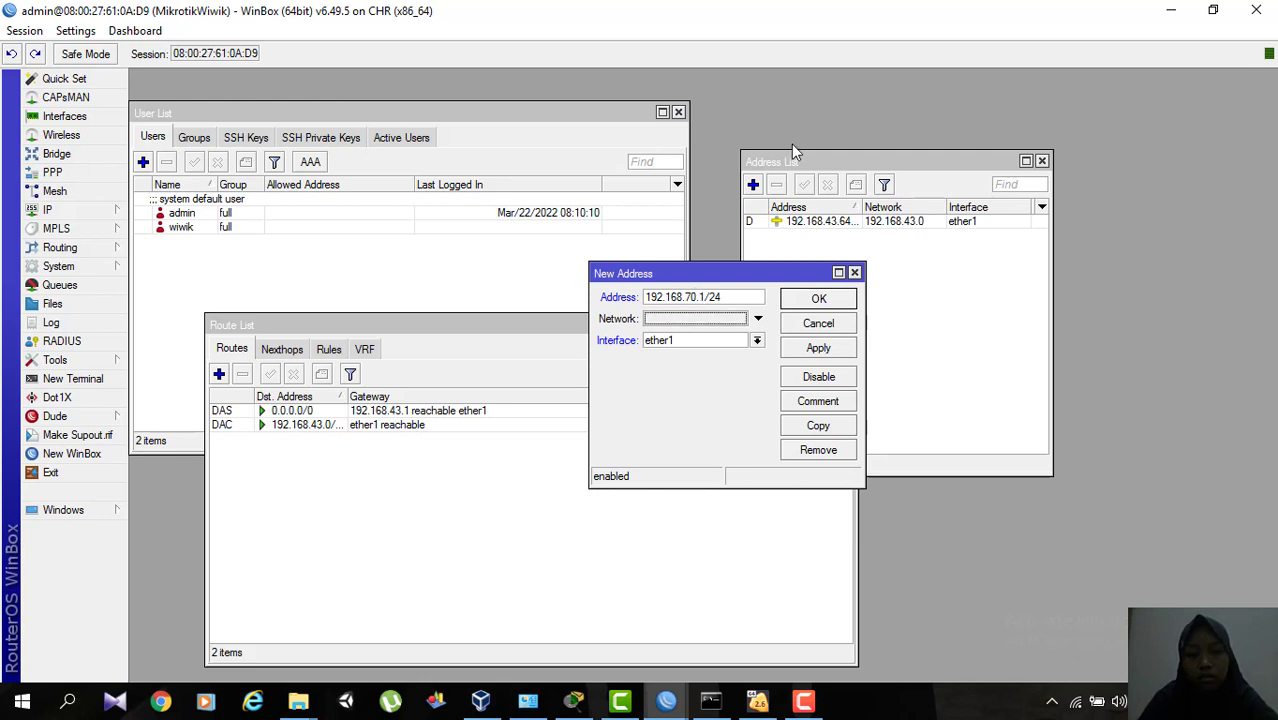
Assign network 192.168.70.0 and interface ether2 to the new address, then apply and save it.
left_click(759, 319)
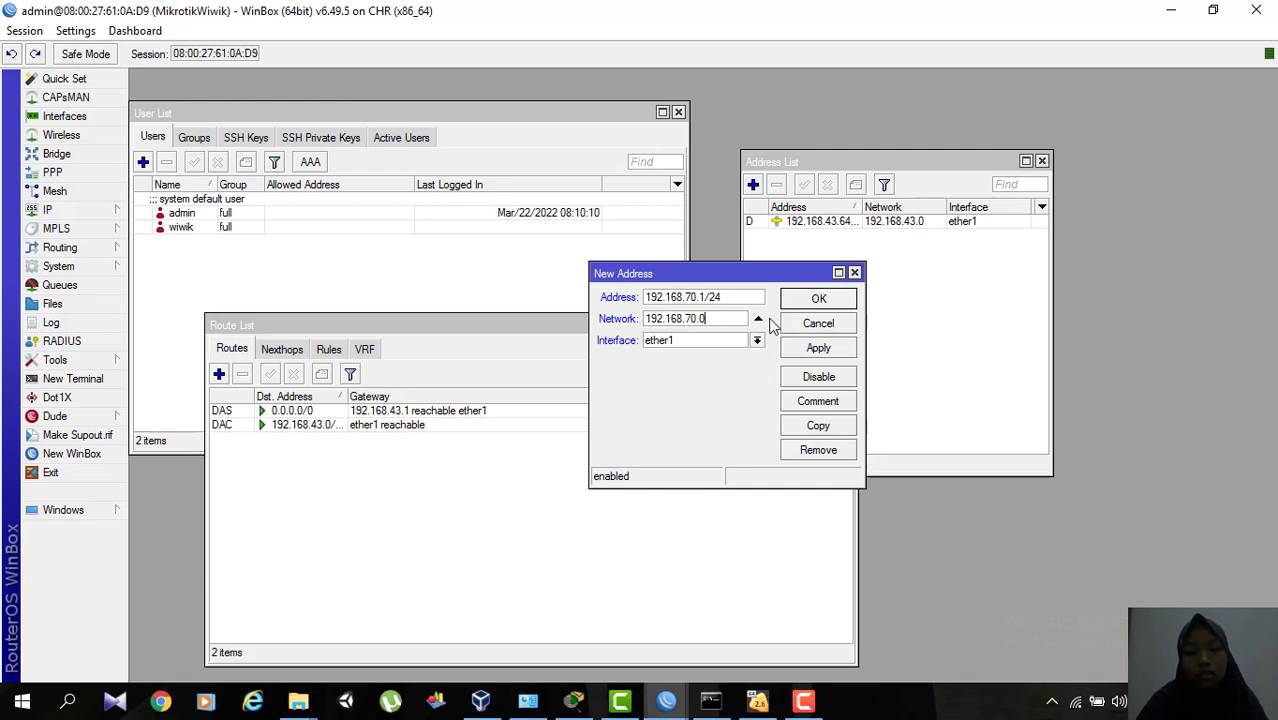
left_click(757, 340)
left_click(715, 362)
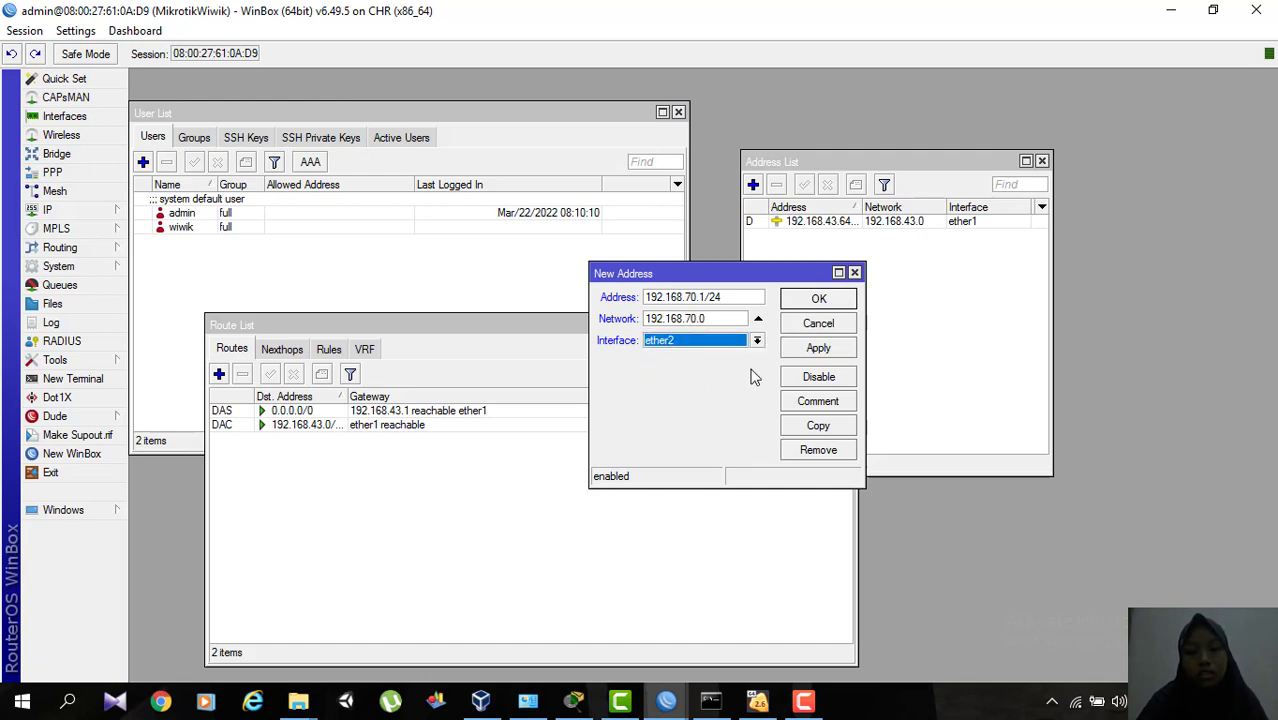
left_click(818, 349)
left_click(822, 300)
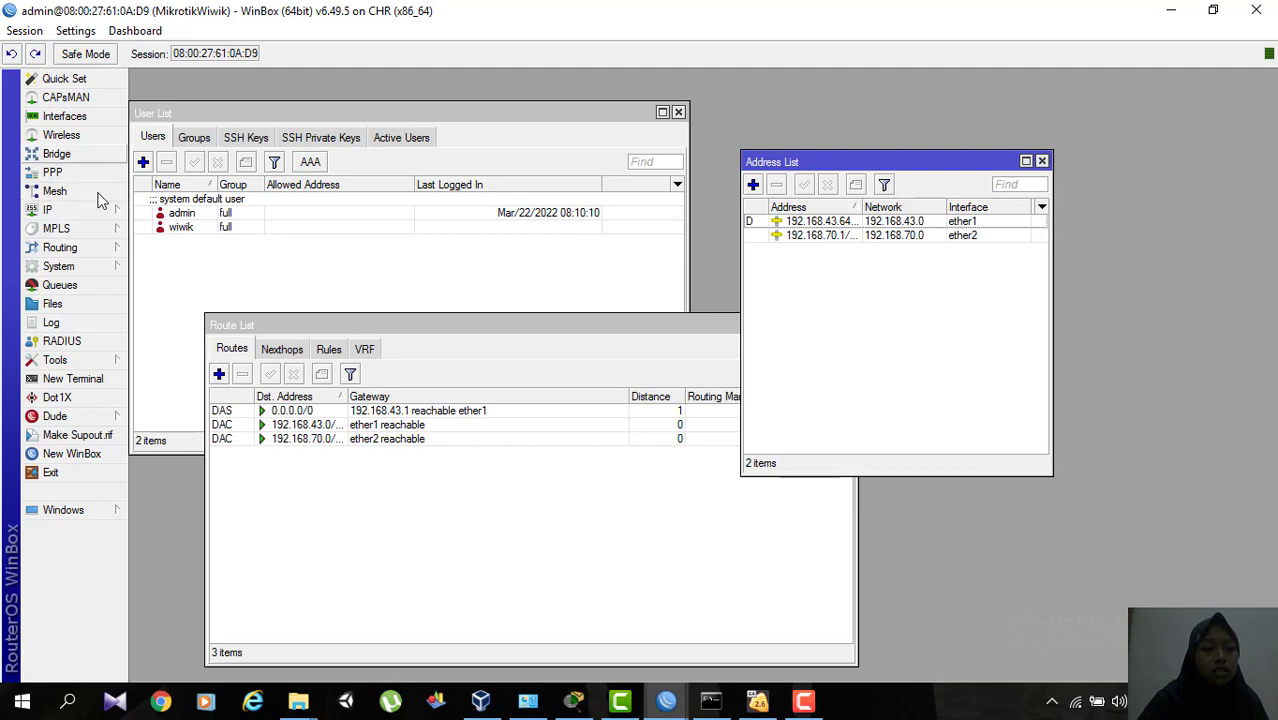
Close the route list and the user list, keeping the address list open.
left_click(578, 347)
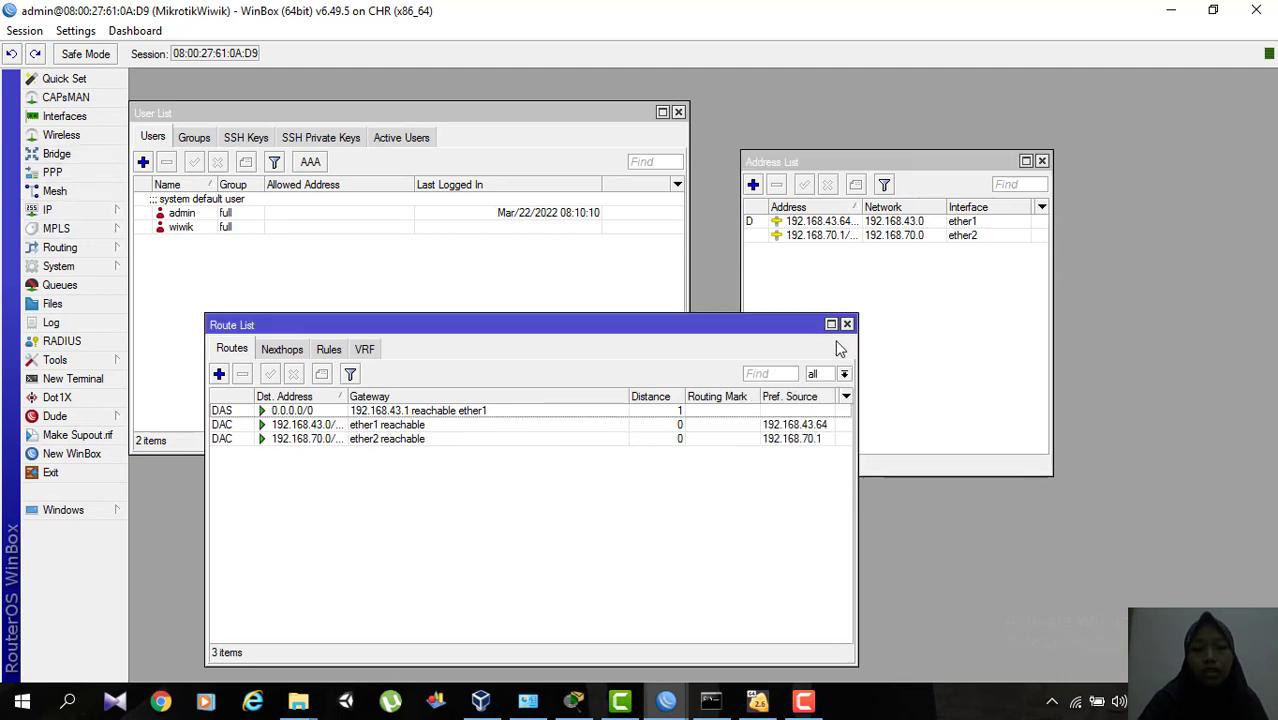
left_click(849, 324)
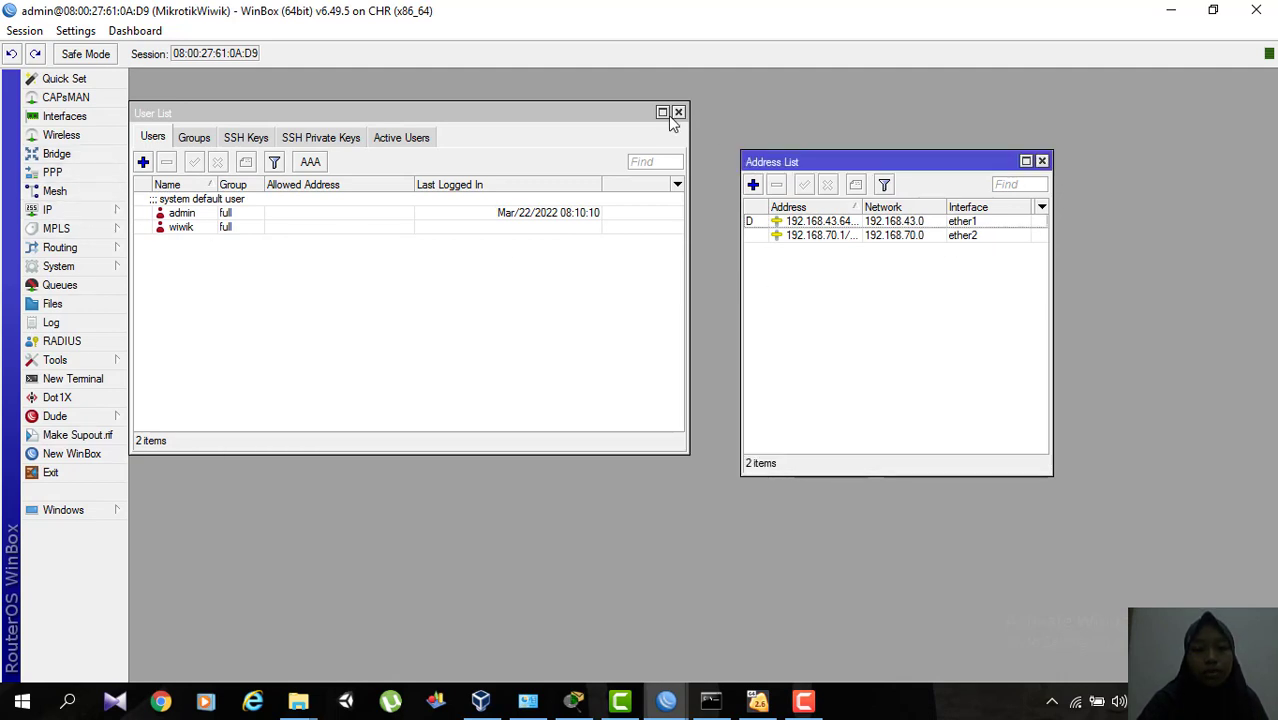
left_click(678, 112)
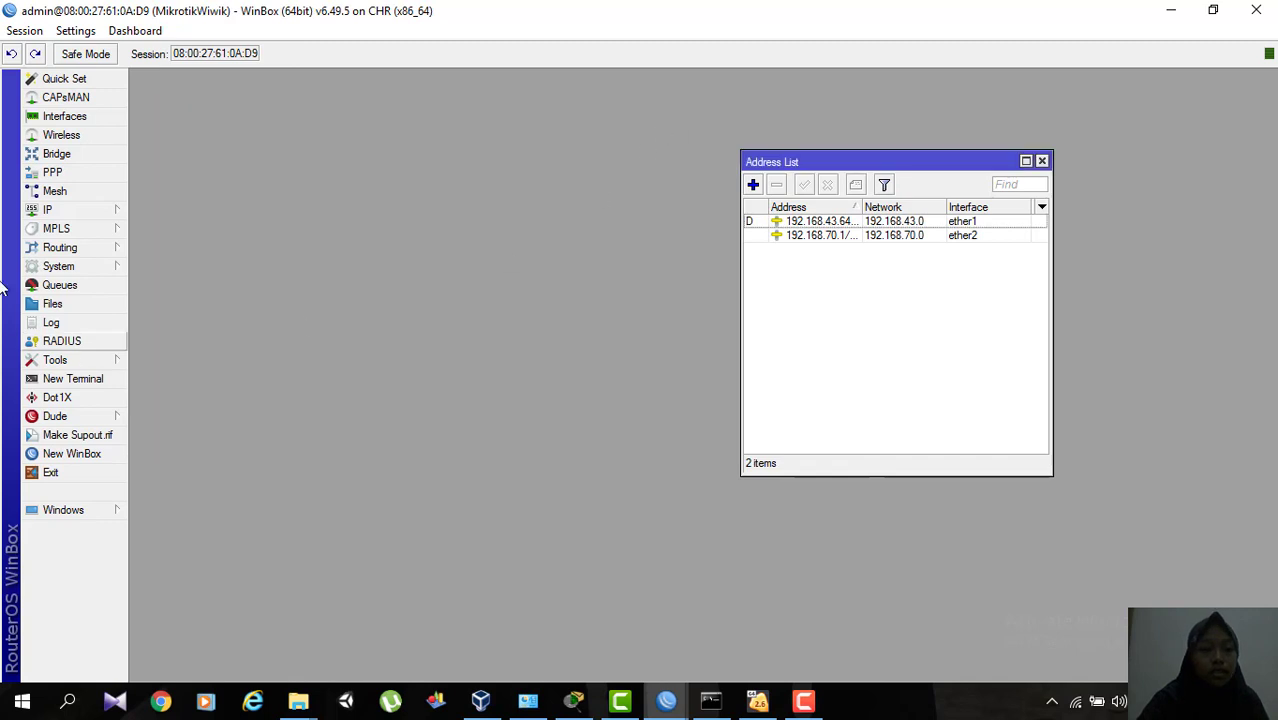
Start the DHCP server setup on interface ether2, accepting the address space 192.168.70.0/24 and the gateway 192.168.70.1.
left_click(60, 209)
left_click(194, 321)
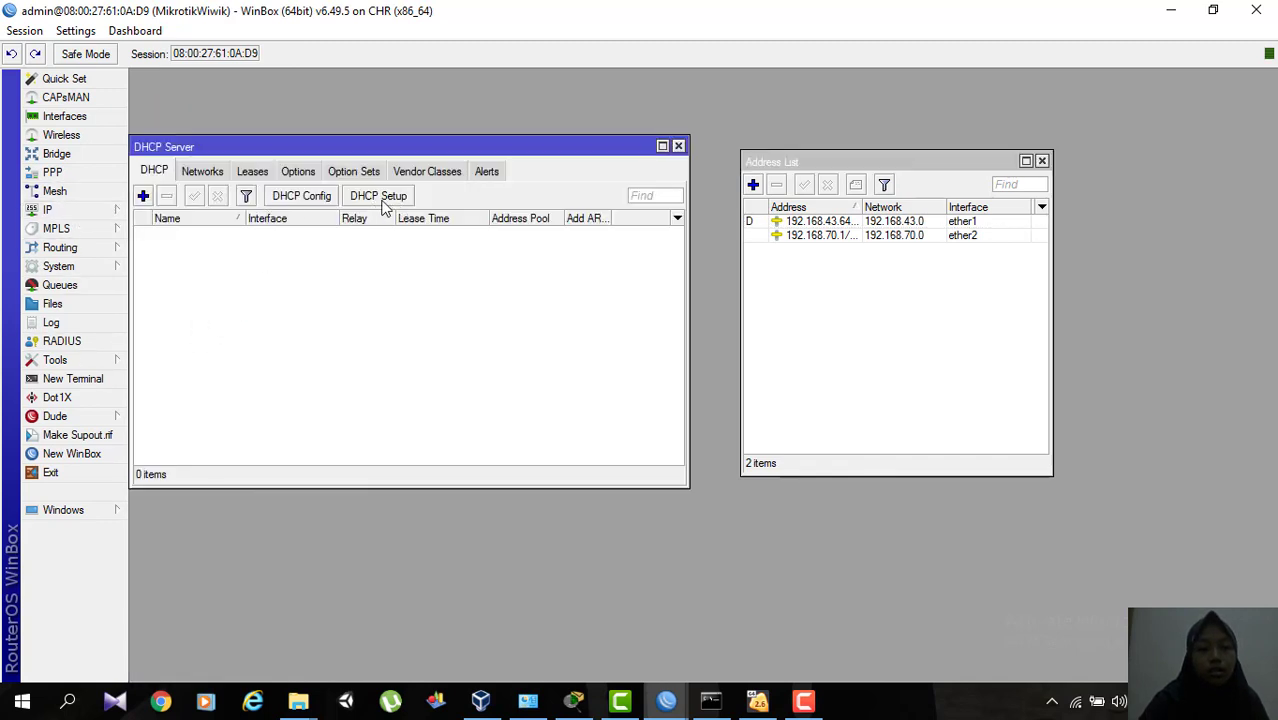
left_click(386, 201)
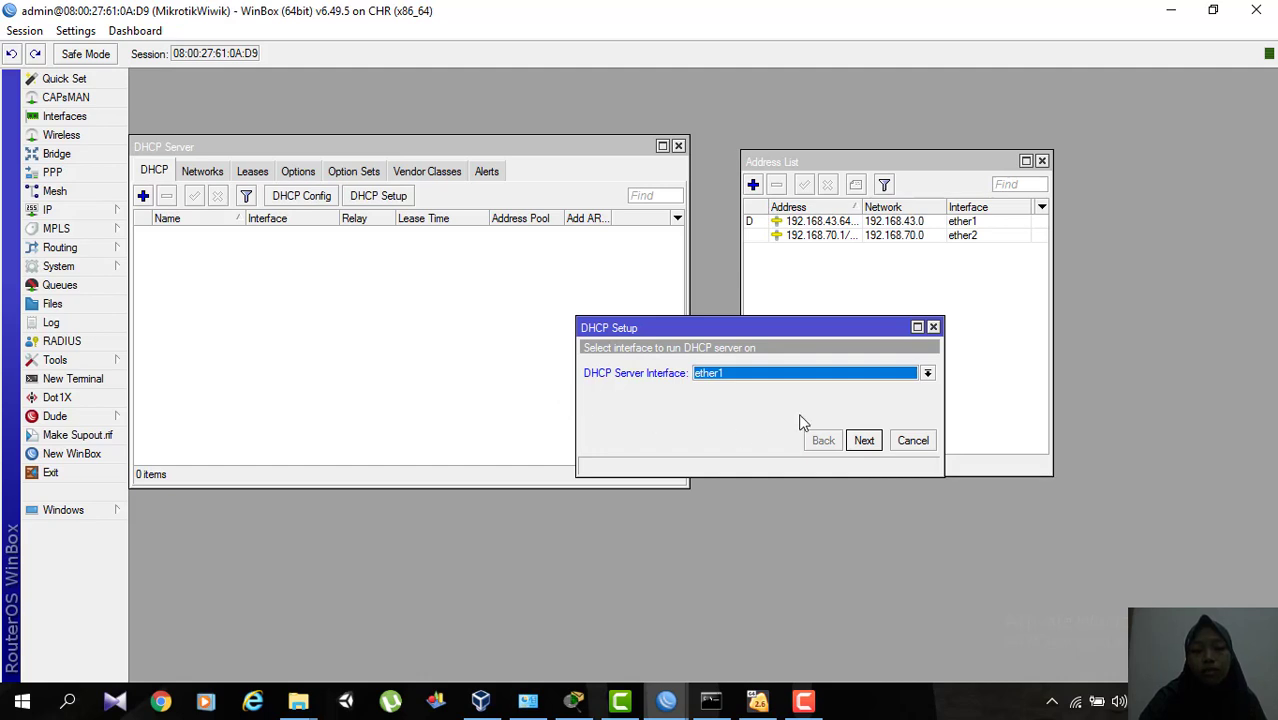
left_click(928, 374)
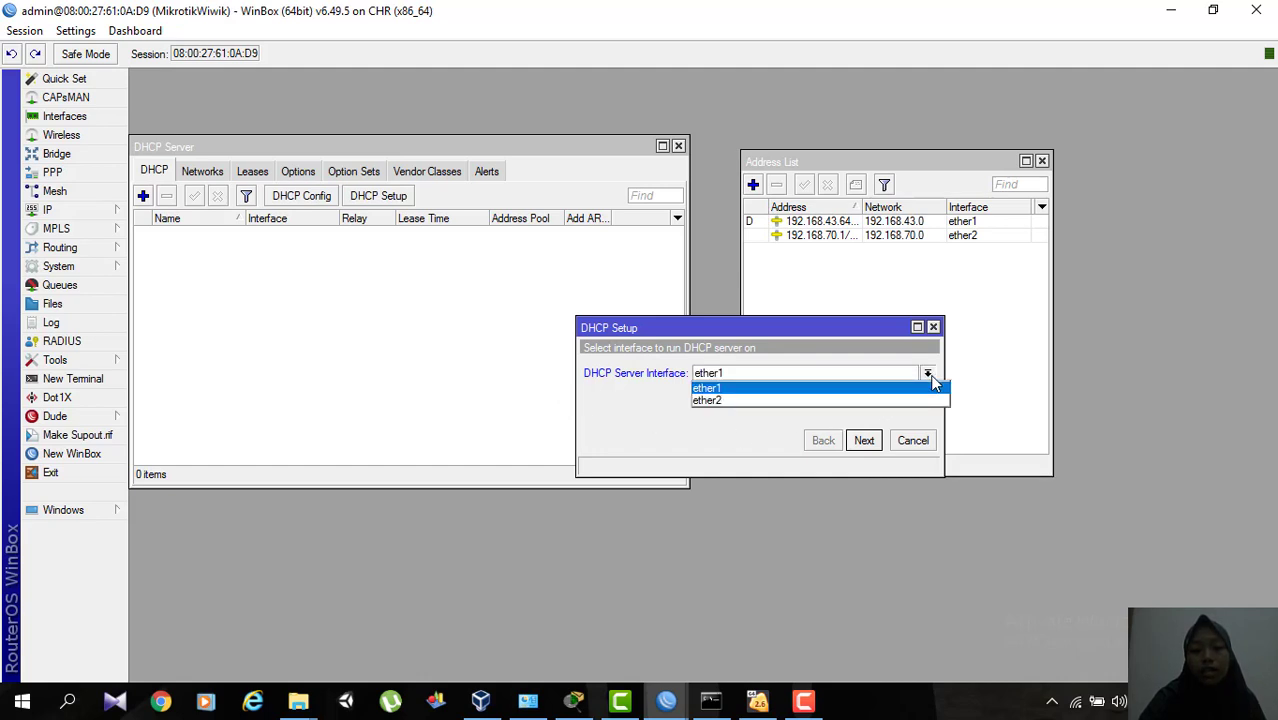
left_click(798, 403)
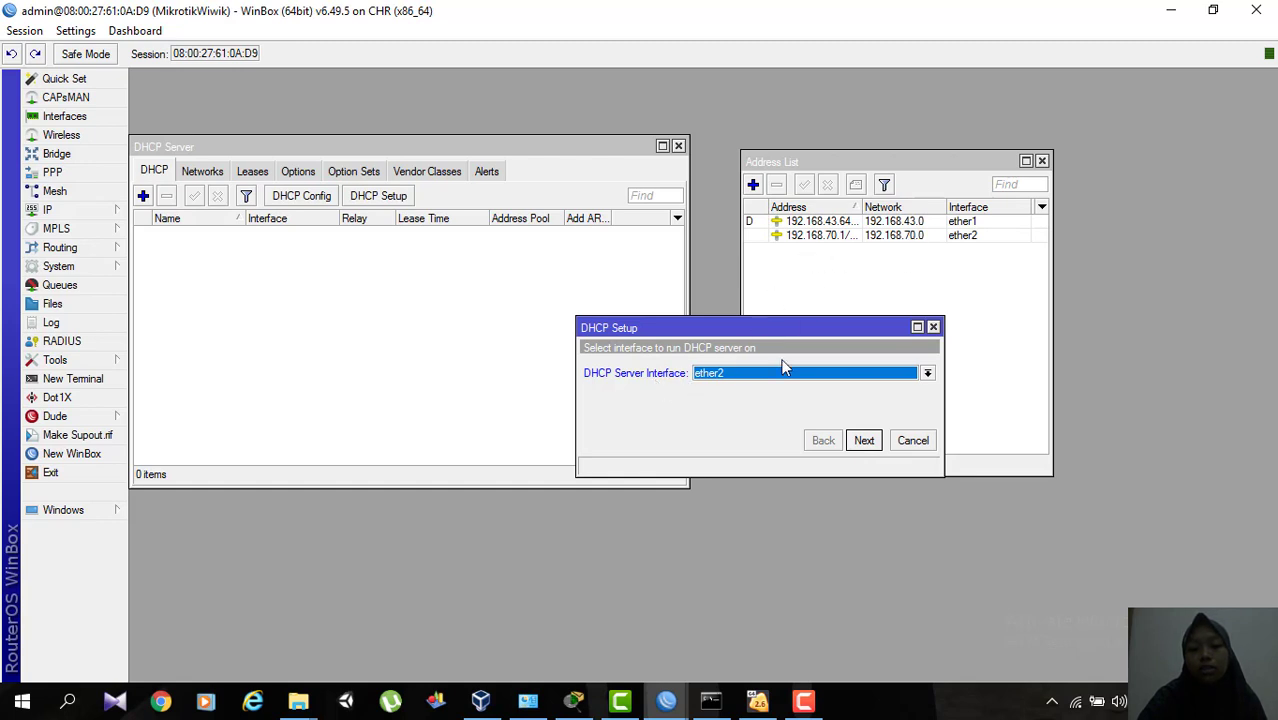
left_click(863, 442)
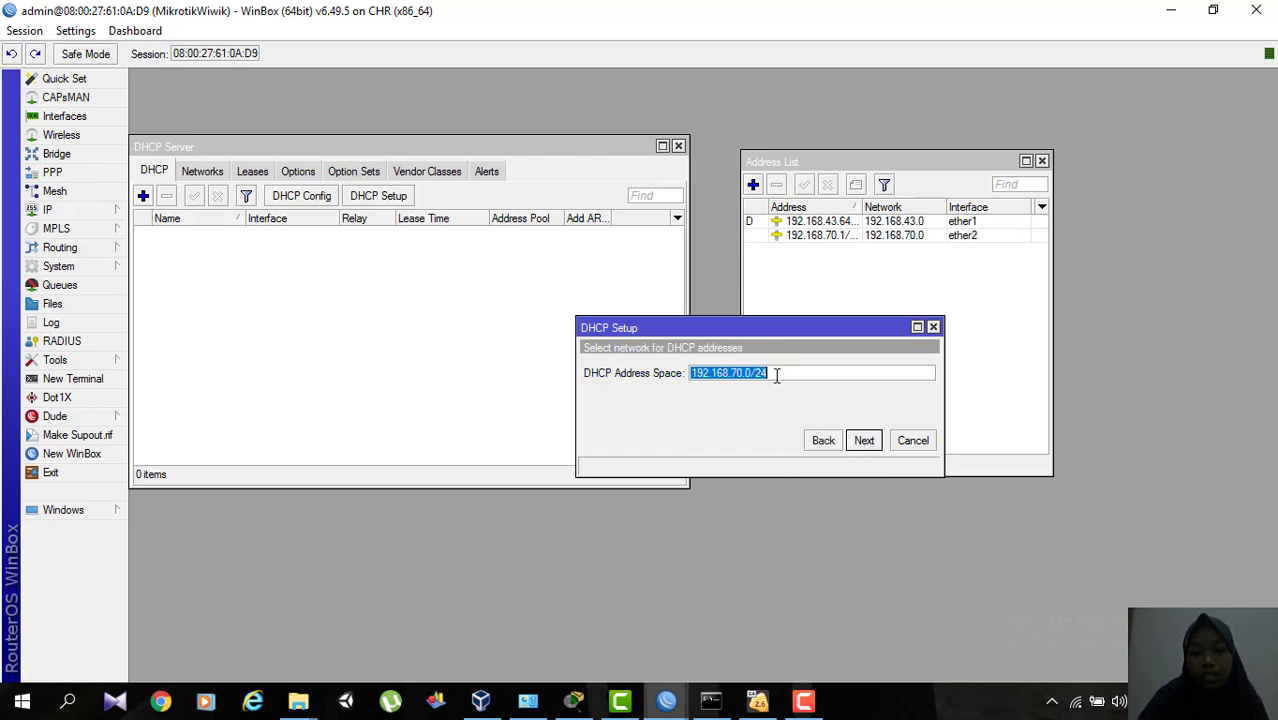
left_click(864, 441)
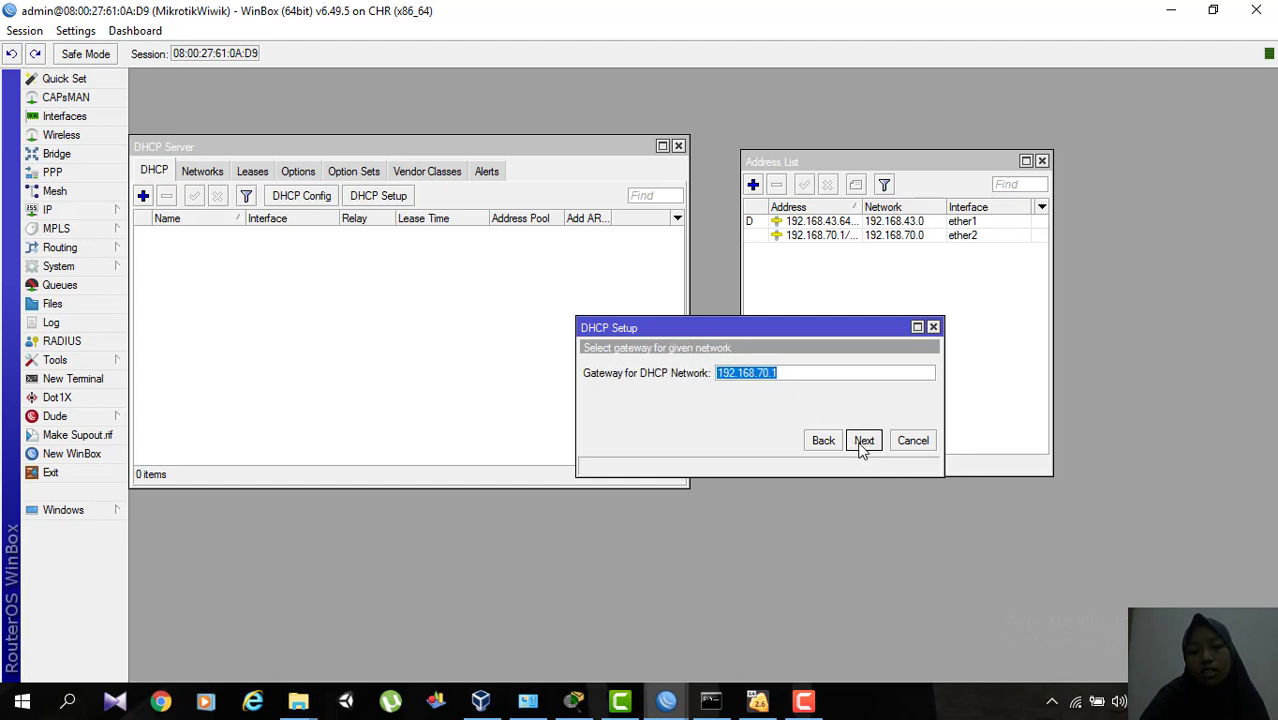
left_click(863, 441)
Set the pool of addresses to give out to 192.168.70.70-192.168.70.80.
left_click(754, 372)
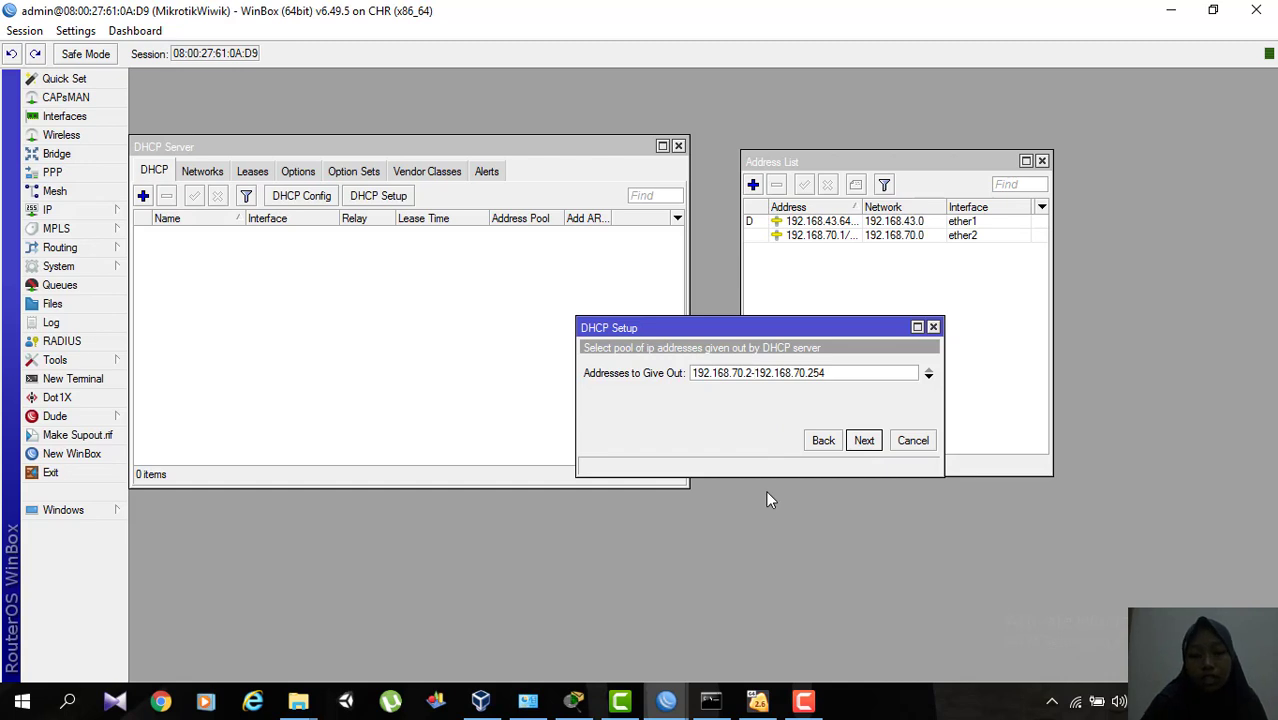
key("BackSpace")
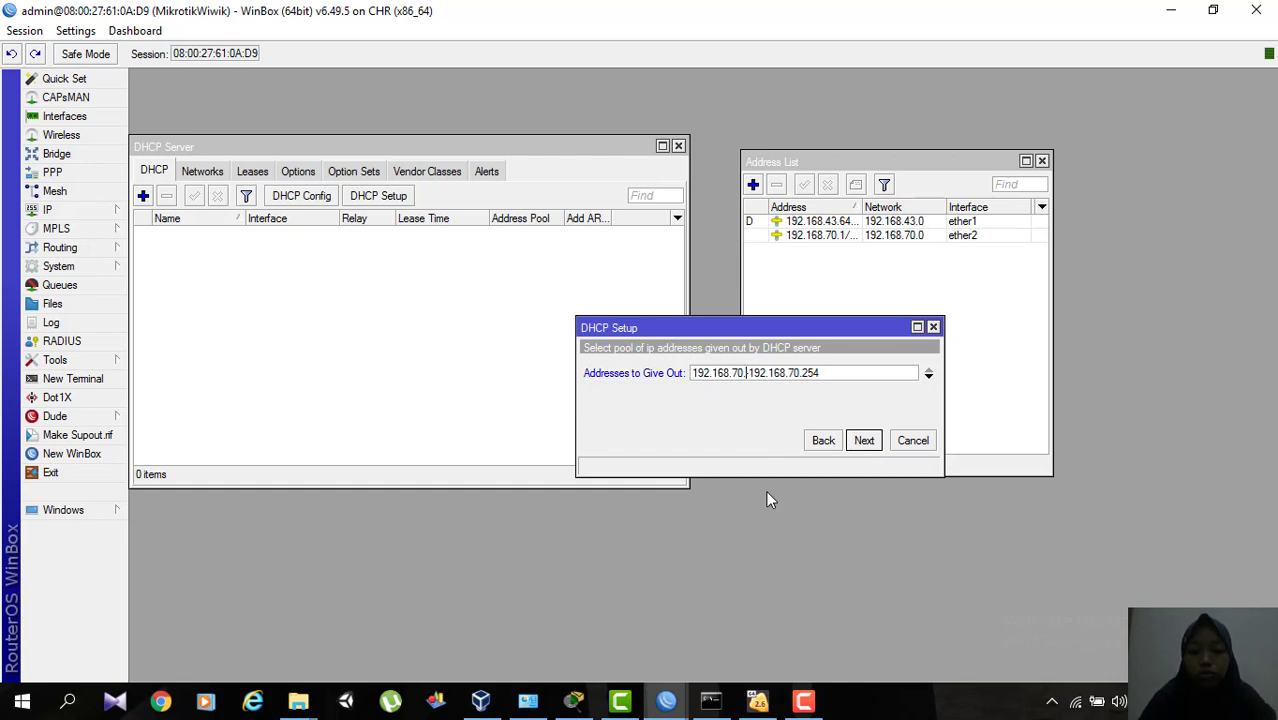
type("70")
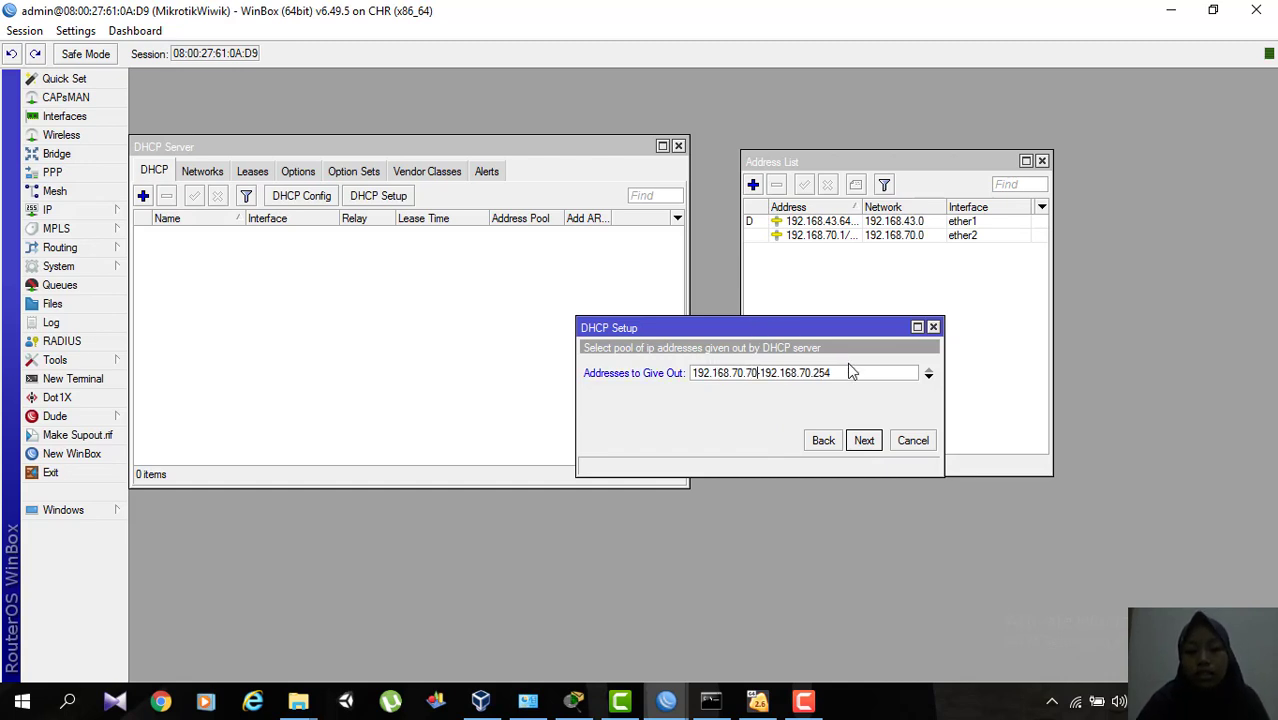
left_click_drag(842, 375, 814, 374)
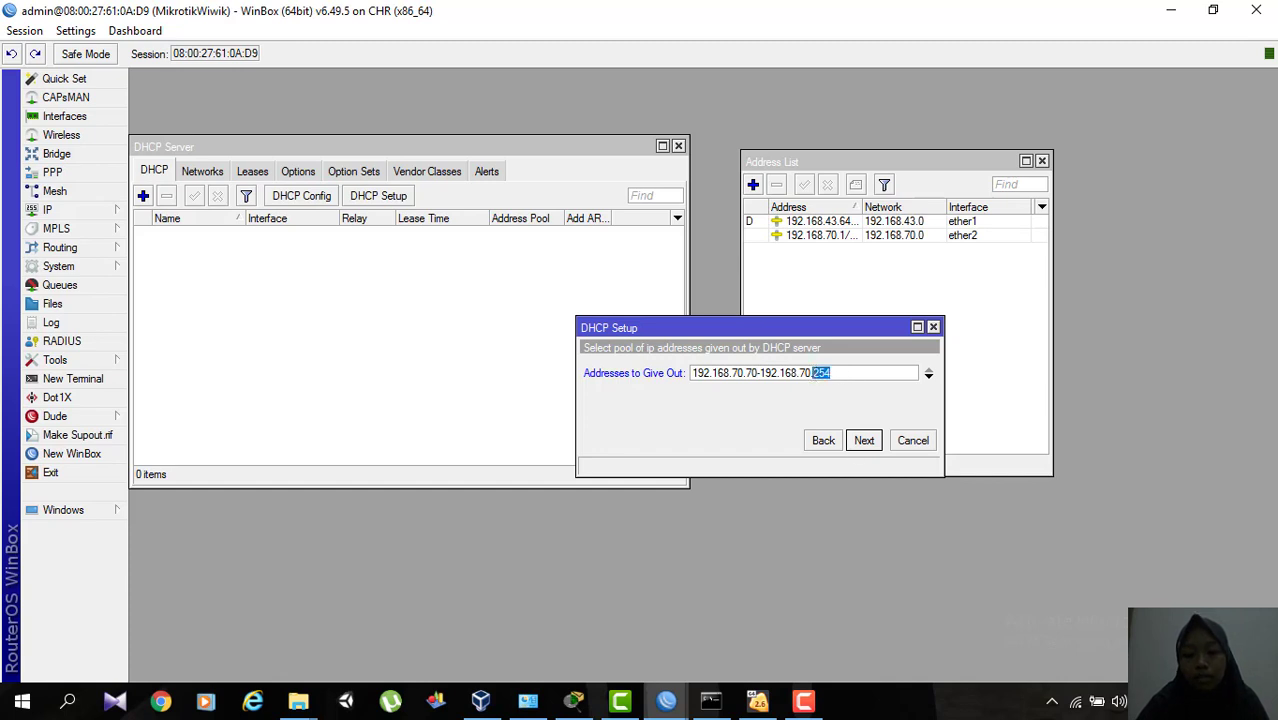
key("BackSpace")
type("8")
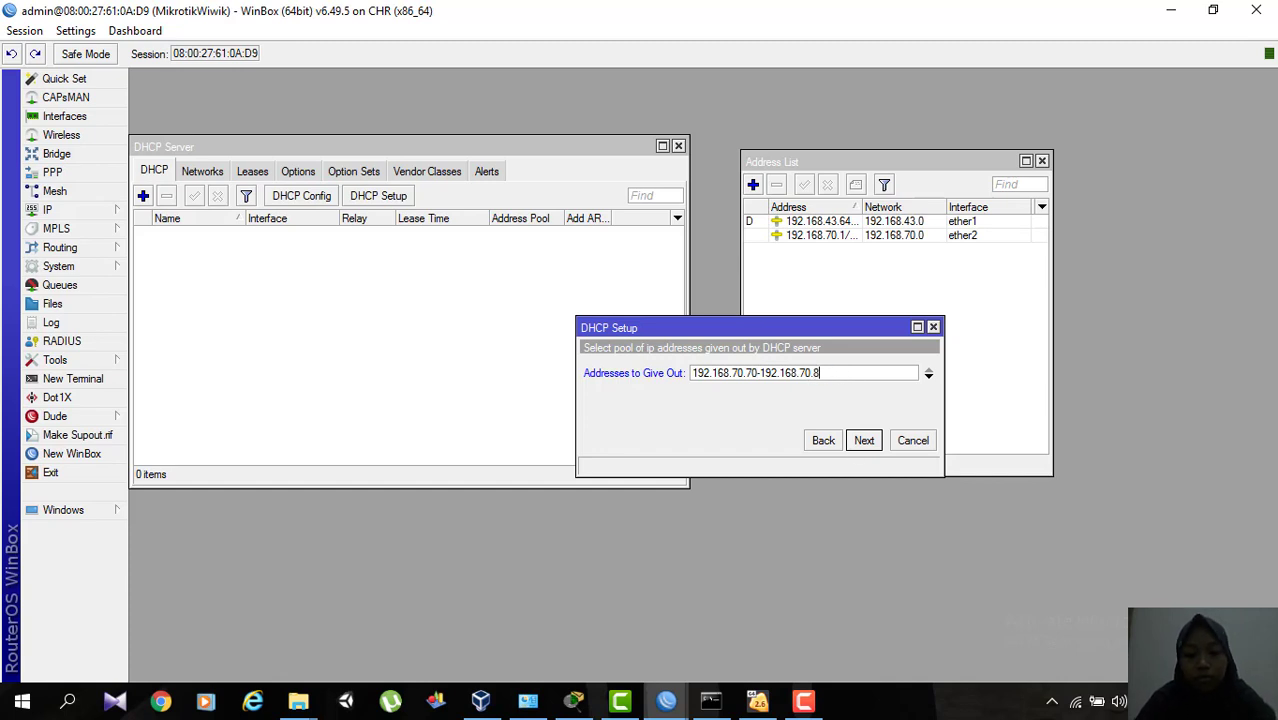
type("0")
left_click(864, 441)
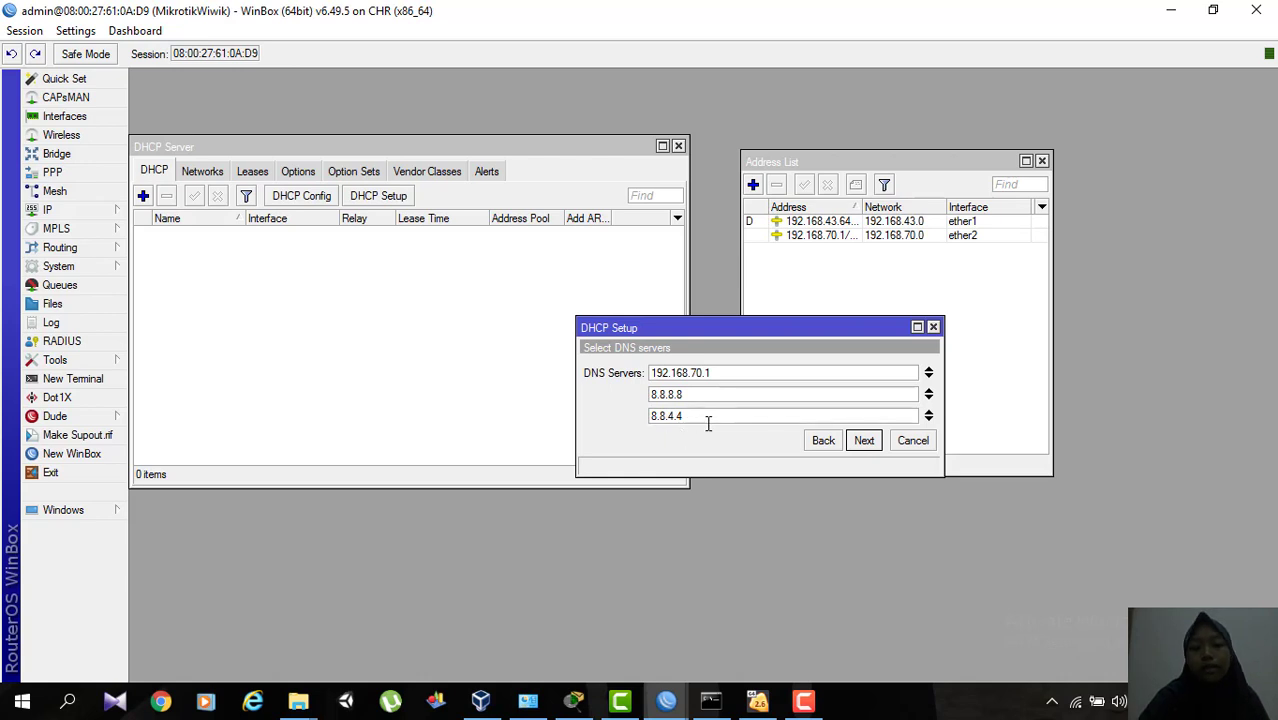
Accept DNS servers 192.168.70.1, 8.8.8.8 and 8.8.4.4 with a lease time of 00:10:00, and finish the DHCP setup.
left_click(866, 446)
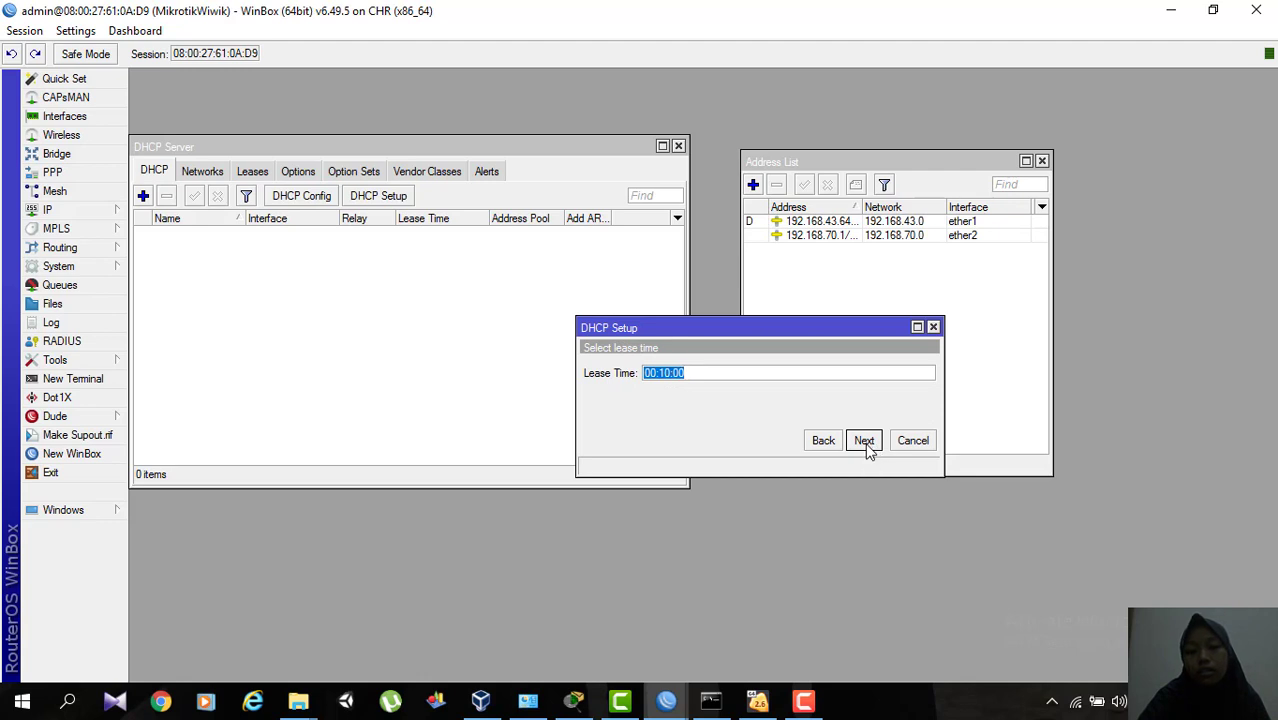
left_click(866, 444)
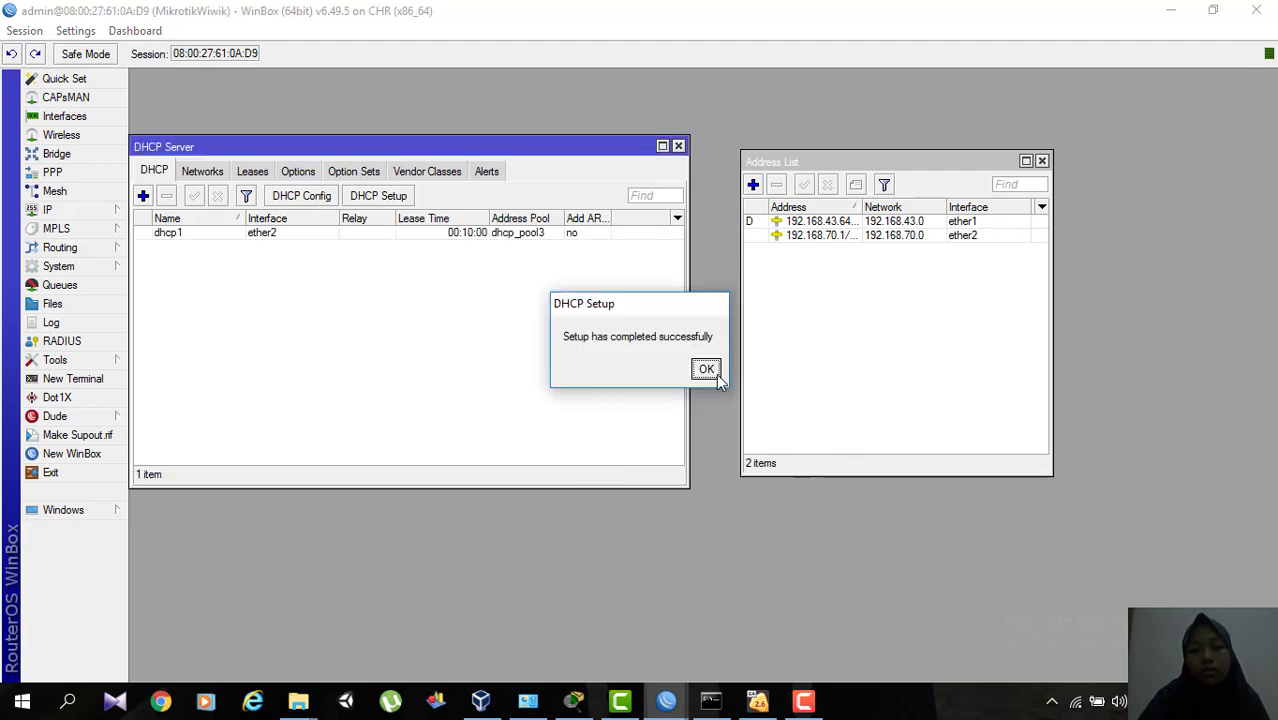
left_click(706, 369)
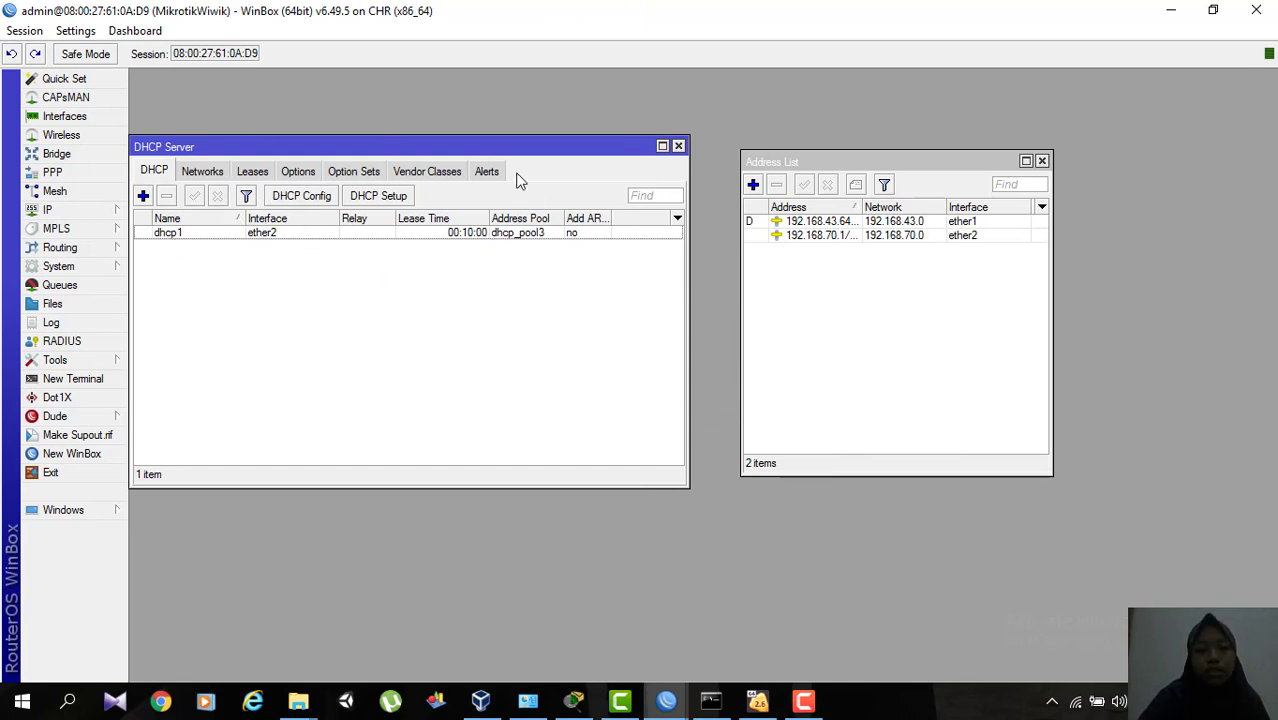
Open a router terminal and ping google.com to test the internet connection.
left_click_drag(533, 147, 619, 127)
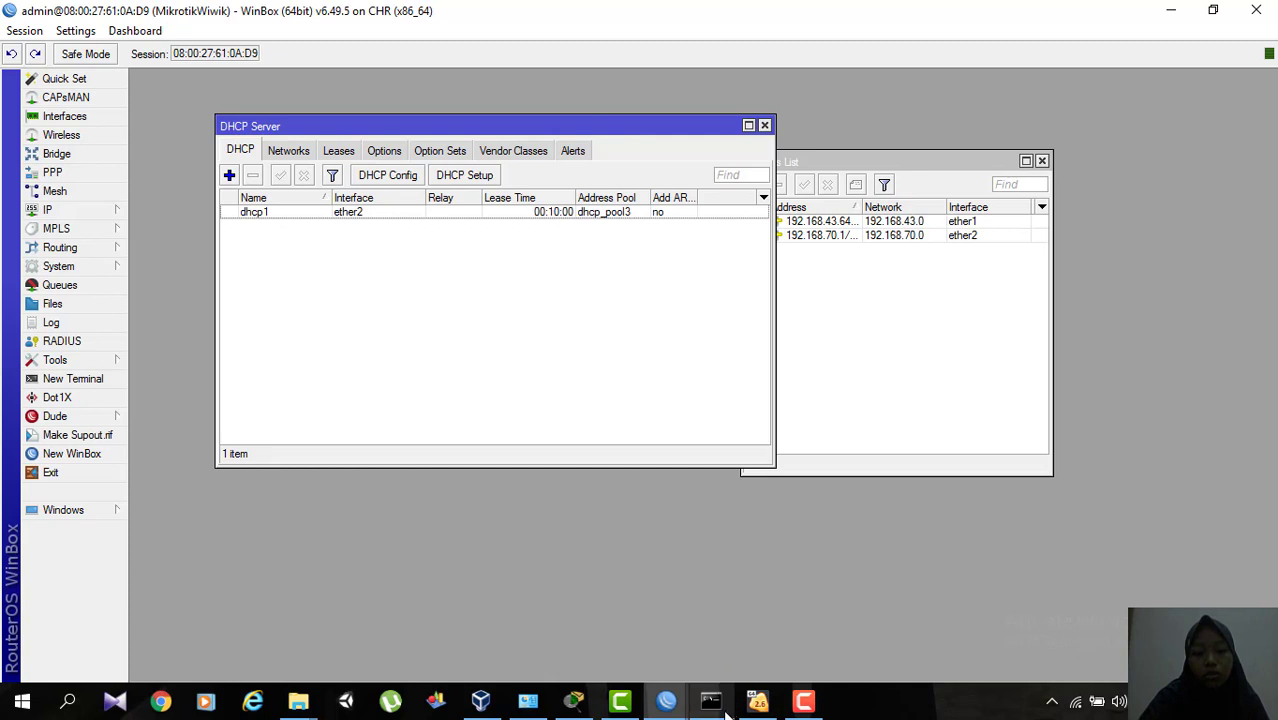
mouse_move(752, 702)
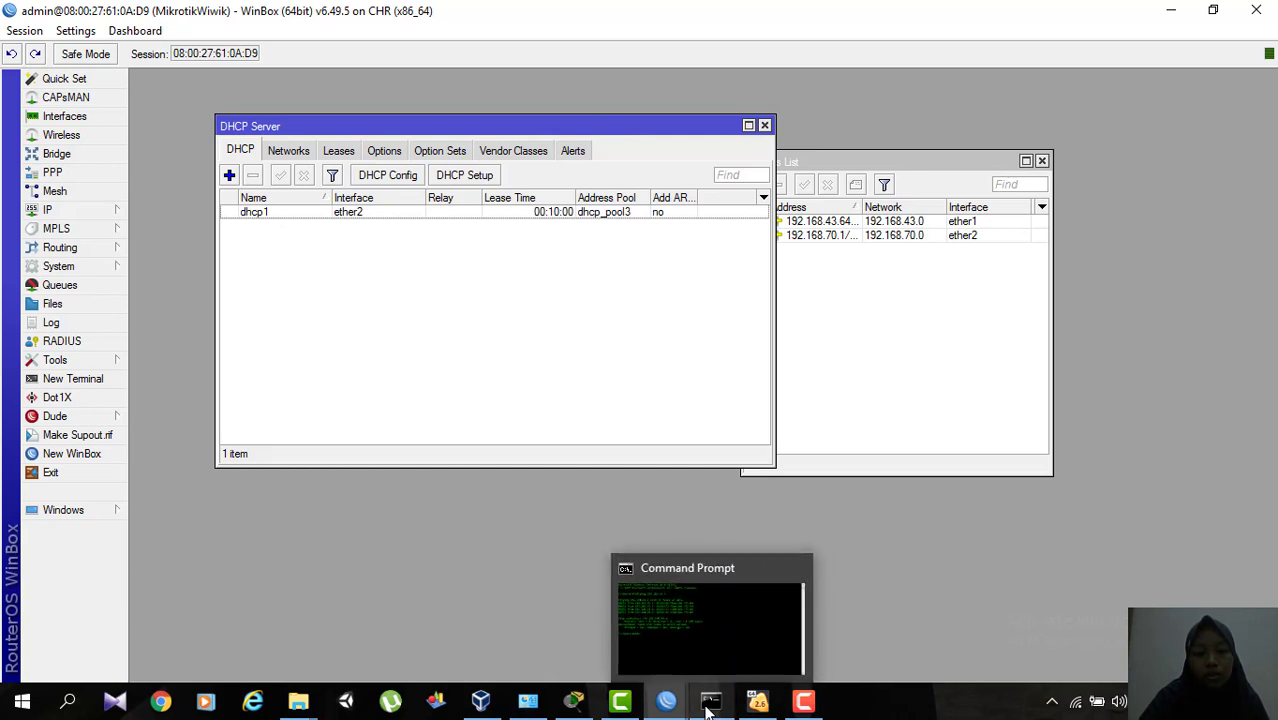
mouse_move(660, 706)
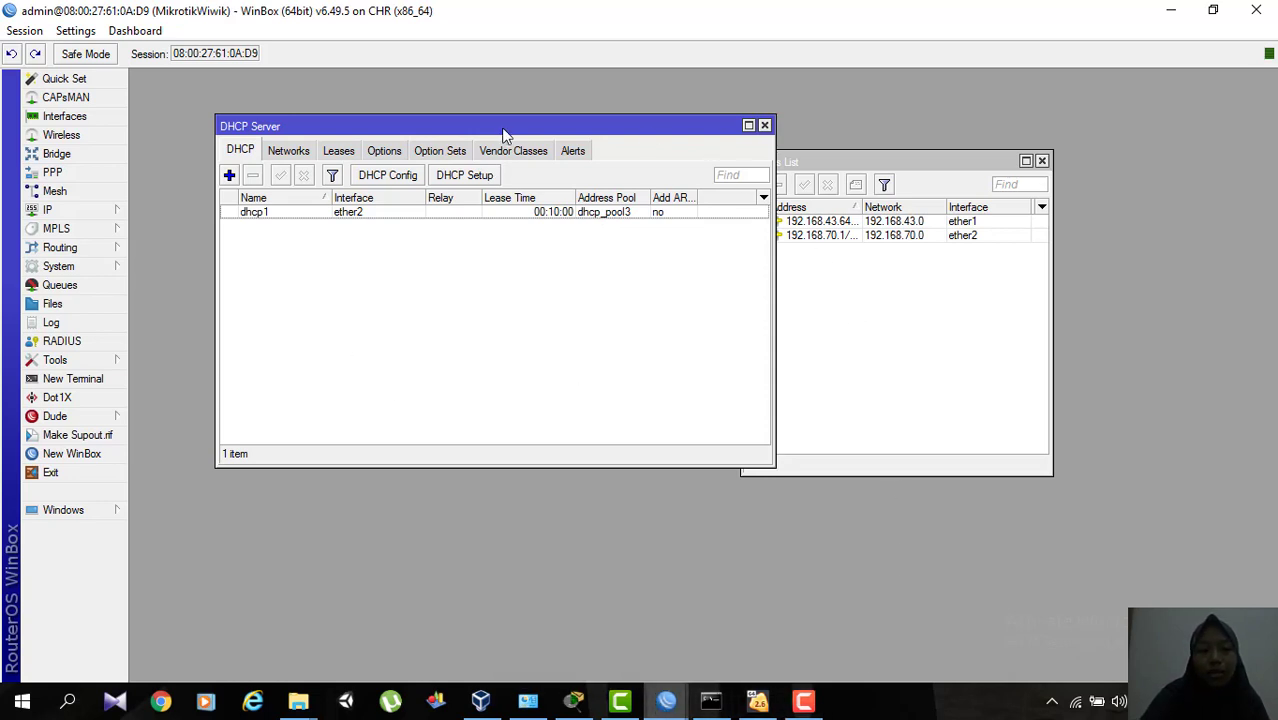
left_click(92, 381)
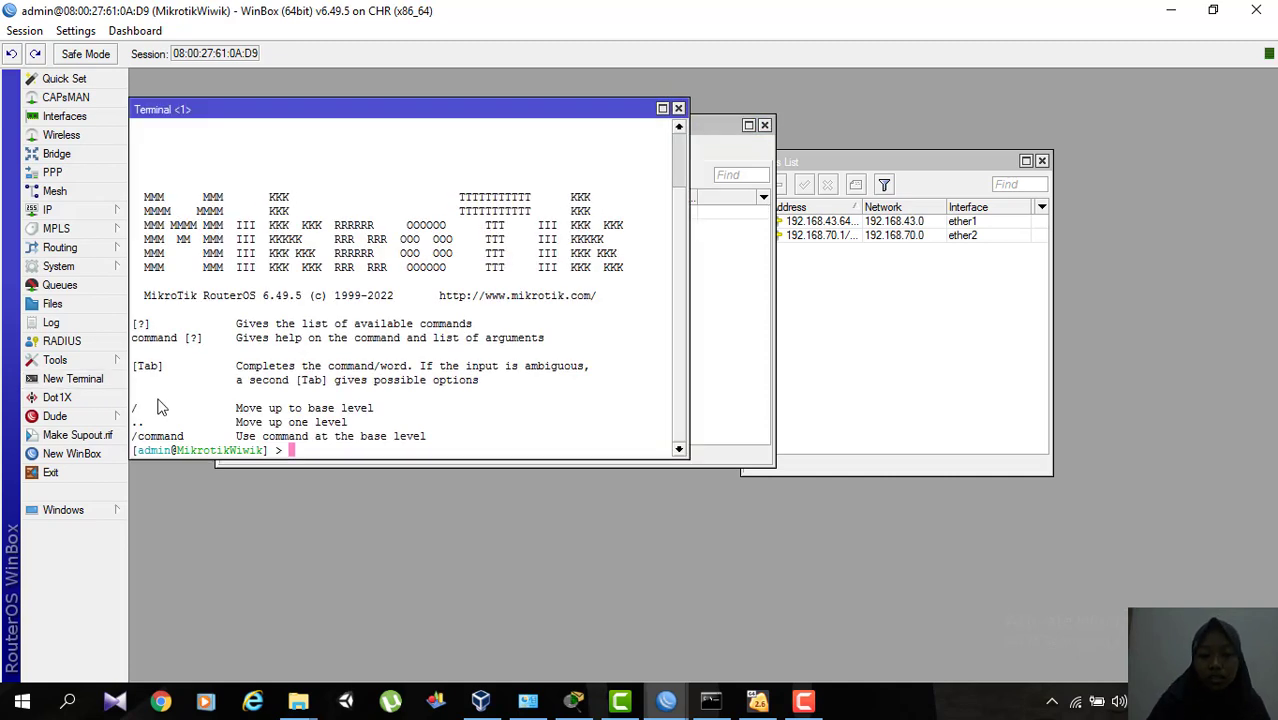
type("ping google.com")
key("Return")
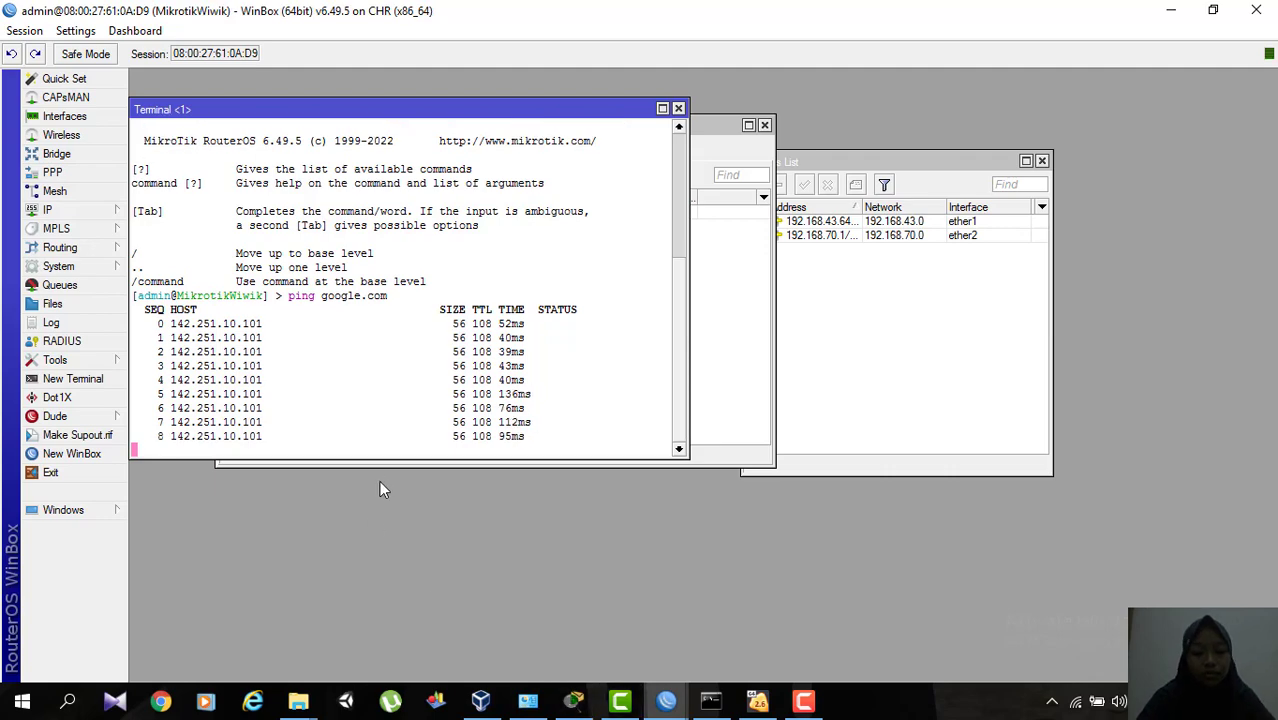
Switch to Cisco Packet Tracer and examine the laptop's port details in the network topology.
left_click(574, 700)
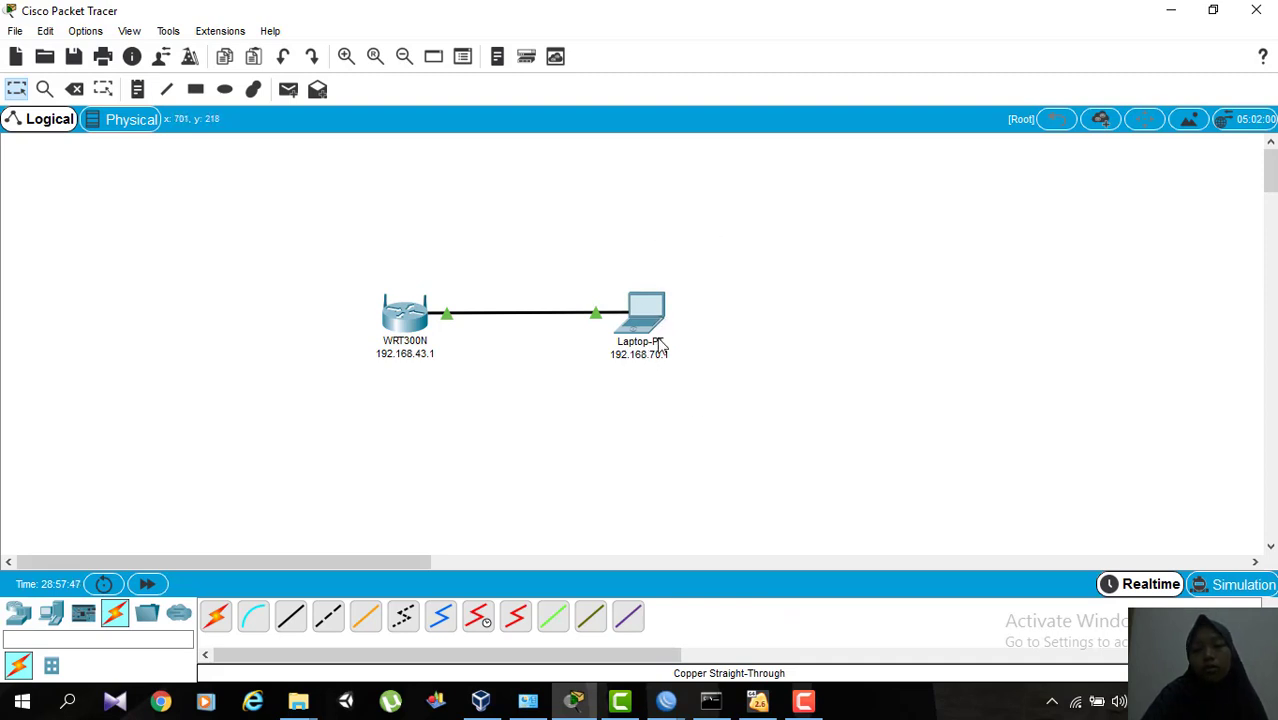
mouse_move(661, 340)
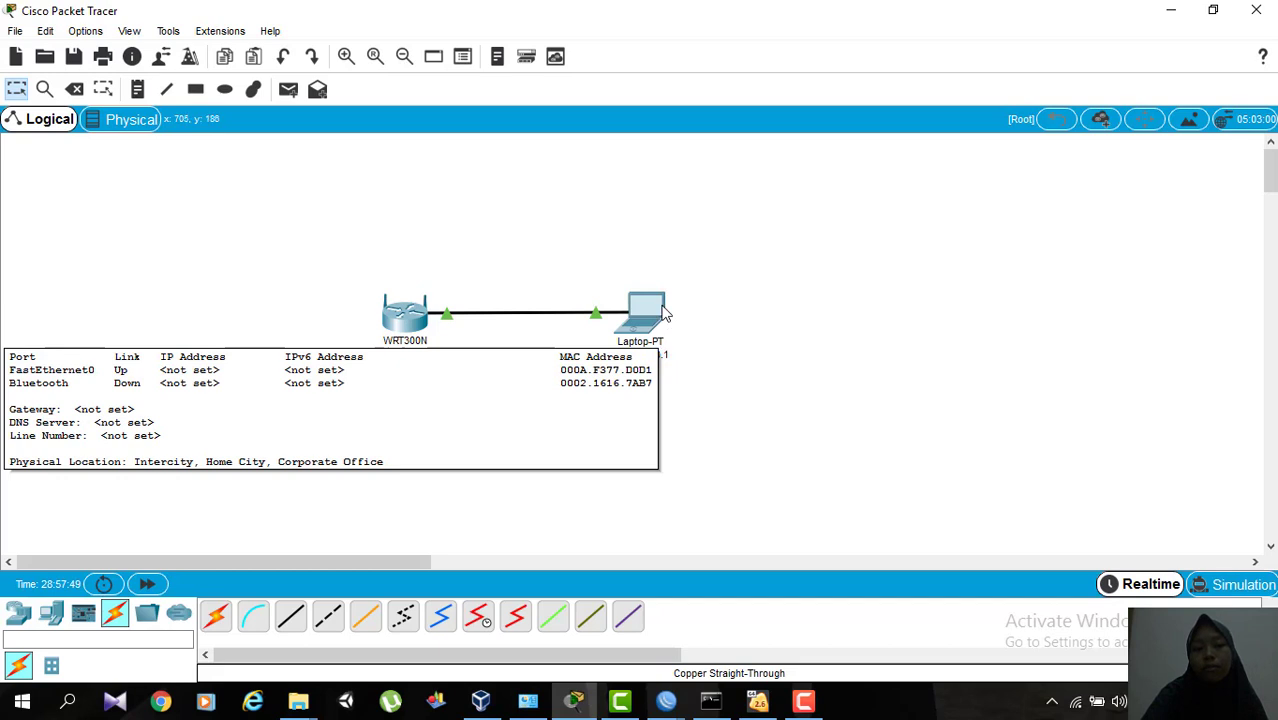